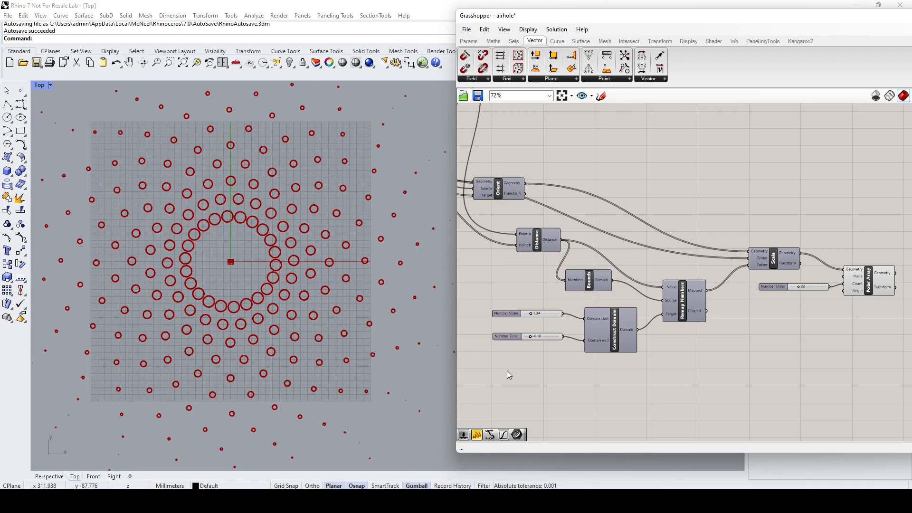
# Adjust the start and end values of the Remap Numbers target domain so the circles shrink outward from the centre.
pyautogui.scroll(3, 526, 364)
pyautogui.moveTo(555, 377); pyautogui.dragTo(654, 382, button='right')
pyautogui.scroll(2, 654, 382)
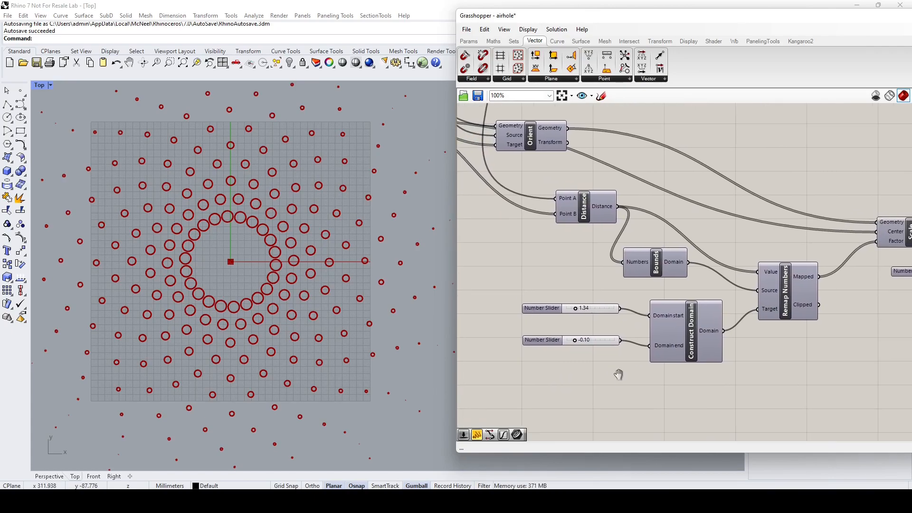
pyautogui.moveTo(611, 354); pyautogui.dragTo(614, 380, button='right')
pyautogui.moveTo(565, 356); pyautogui.dragTo(569, 362)
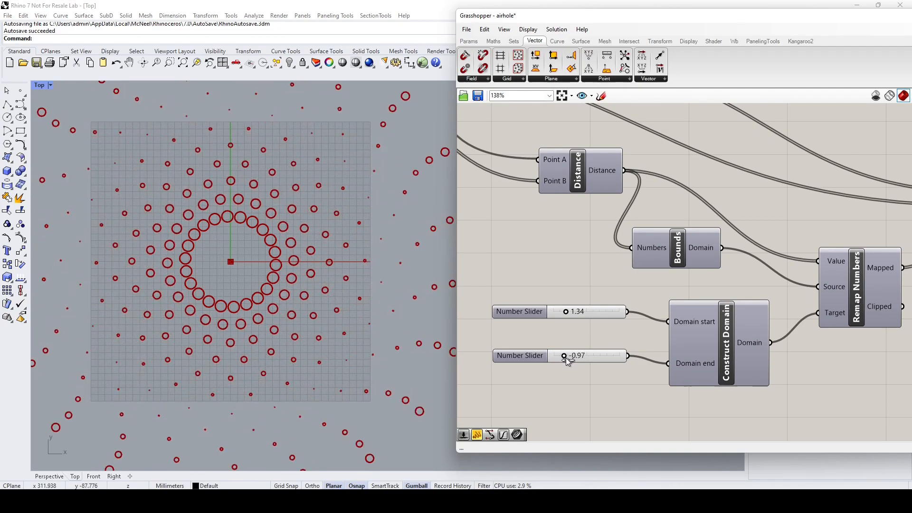
pyautogui.moveTo(566, 312); pyautogui.dragTo(564, 312)
pyautogui.moveTo(564, 356); pyautogui.dragTo(564, 359)
pyautogui.moveTo(566, 312); pyautogui.dragTo(565, 312)
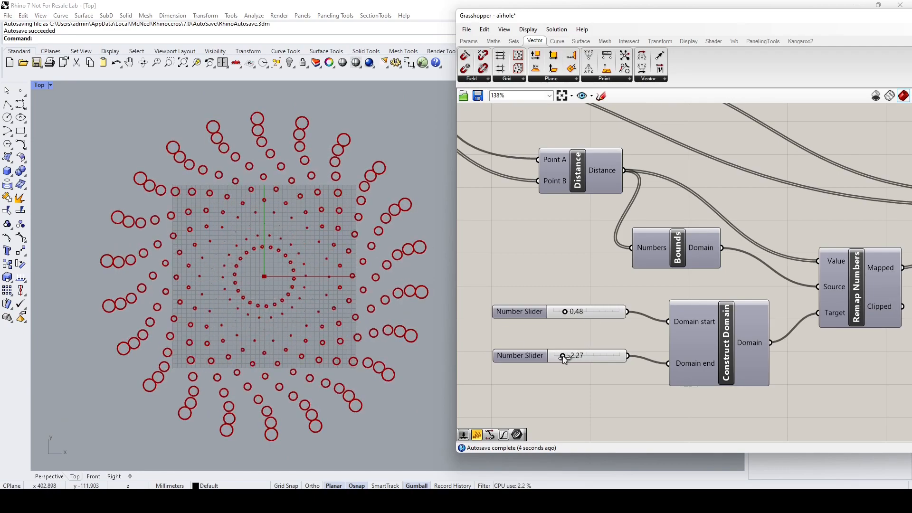
pyautogui.moveTo(563, 356); pyautogui.dragTo(566, 356)
pyautogui.moveTo(564, 314); pyautogui.dragTo(564, 315)
# Set the slider driving the Maelstrom angle to 76 degrees.
pyautogui.scroll(-5, 584, 264)
pyautogui.scroll(5, 586, 264)
pyautogui.moveTo(555, 330)
pyautogui.mouseDown()
pyautogui.moveTo(573, 331)
pyautogui.moveTo(557, 335)
pyautogui.mouseUp()
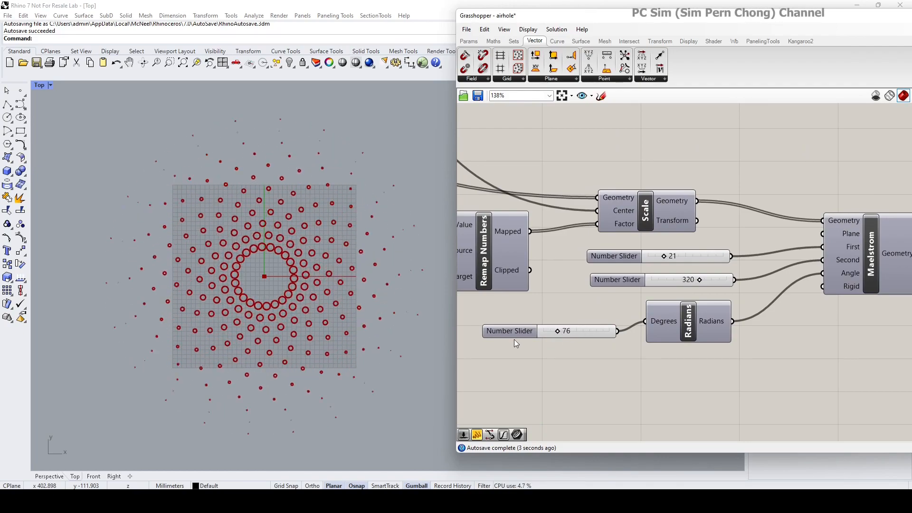
pyautogui.scroll(1, 437, 326)
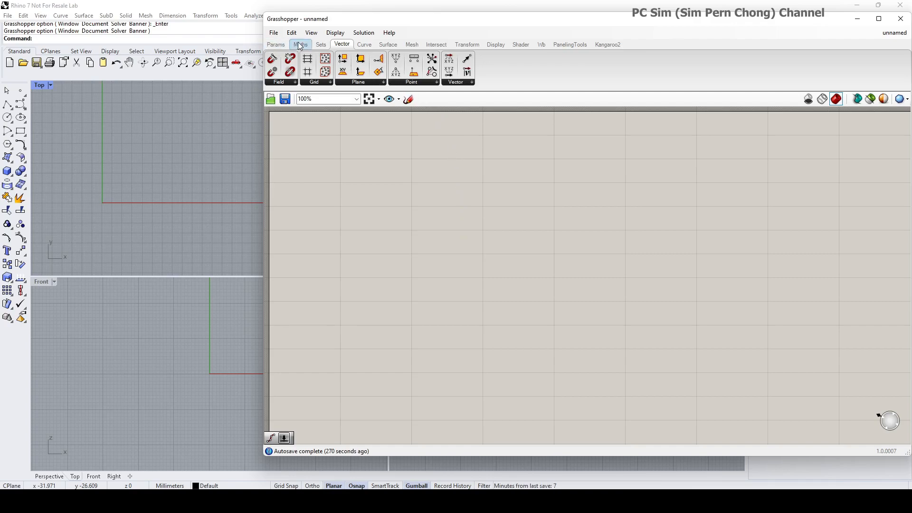
# Place a Construct Point component on the empty canvas of the new definition.
pyautogui.click(420, 83)
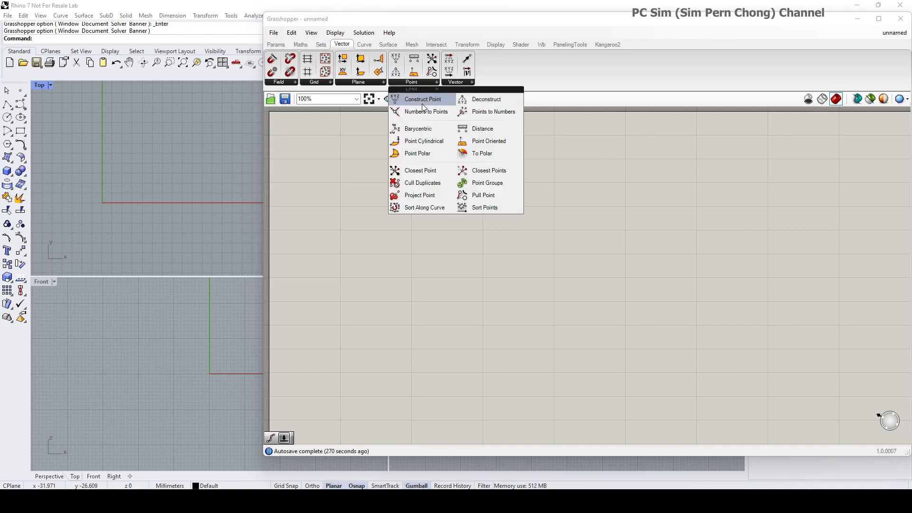
pyautogui.click(422, 104)
pyautogui.click(455, 286)
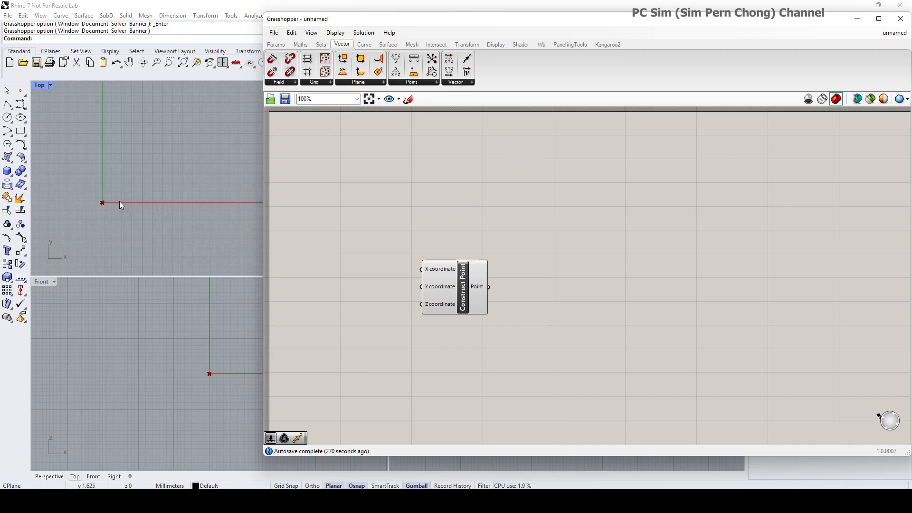
pyautogui.moveTo(484, 298); pyautogui.dragTo(481, 311)
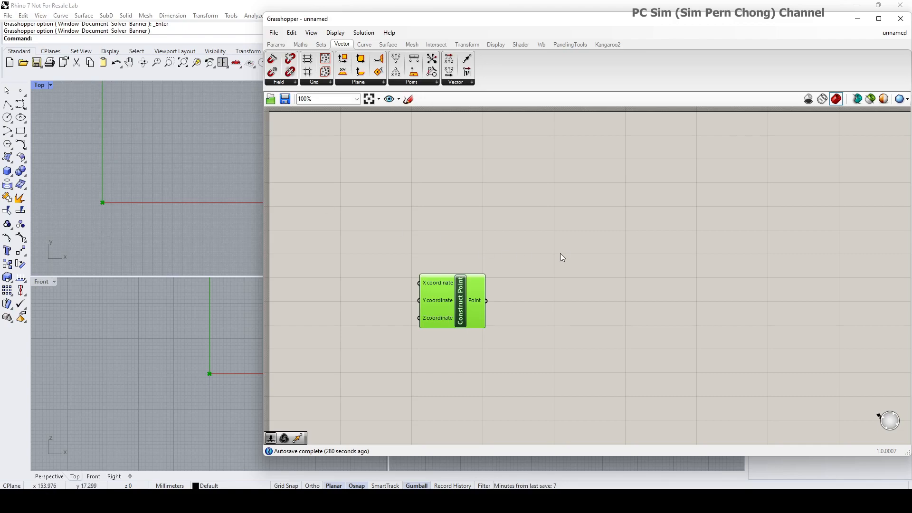
# Add a Move component beside Construct Point and feed the constructed point into its Geometry input.
pyautogui.doubleClick(516, 203)
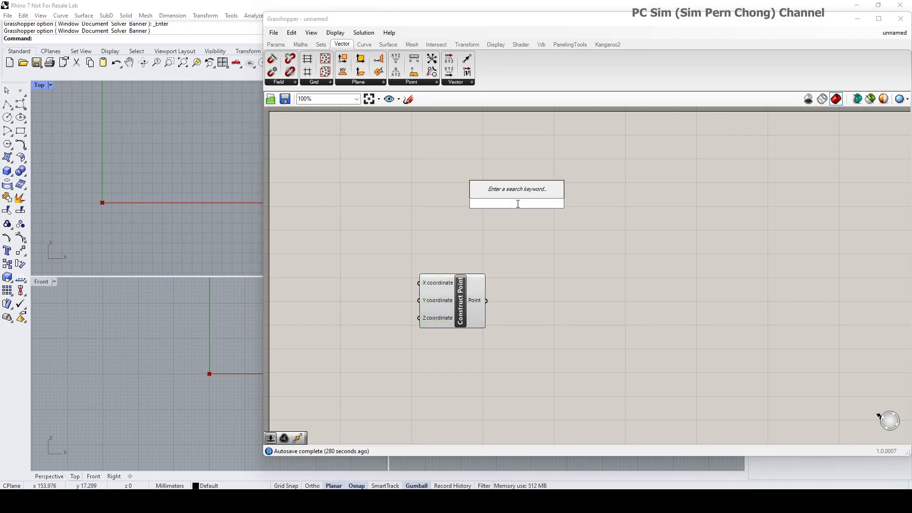
pyautogui.write('move')
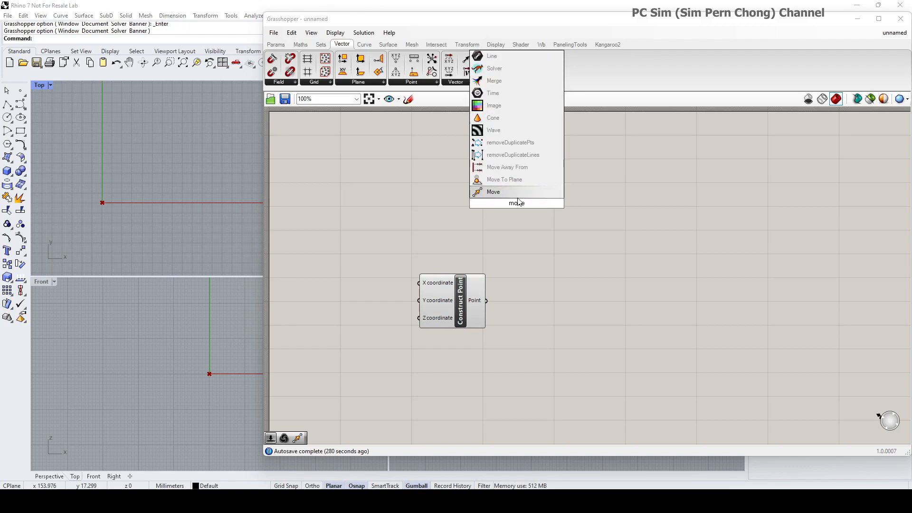
pyautogui.click(518, 197)
pyautogui.moveTo(517, 199); pyautogui.dragTo(631, 273)
pyautogui.moveTo(487, 300); pyautogui.dragTo(605, 322)
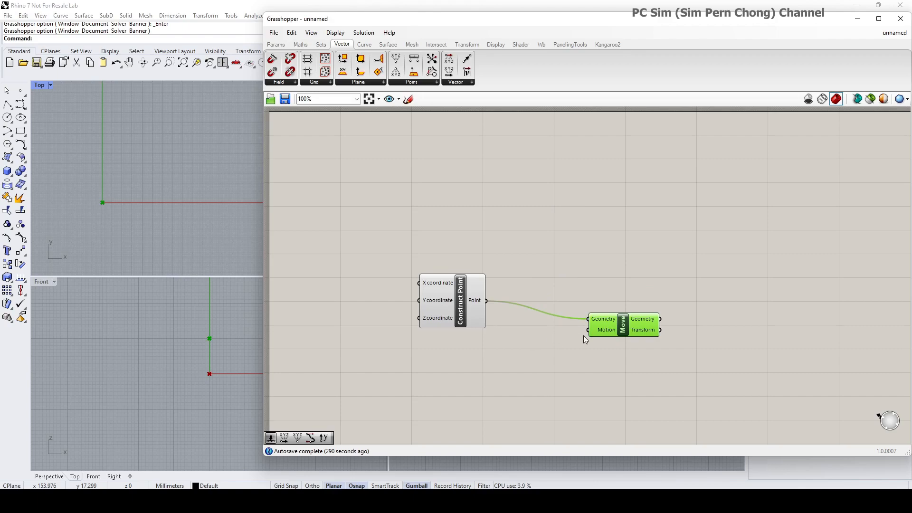
# Add a Unit Y vector below Construct Point and connect it to the Move component's Motion input.
pyautogui.click(458, 82)
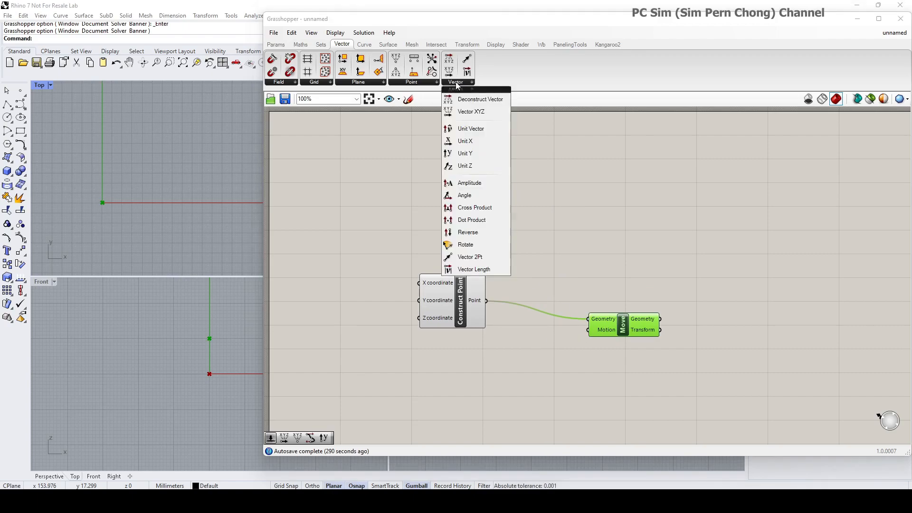
pyautogui.click(474, 154)
pyautogui.moveTo(519, 378); pyautogui.dragTo(588, 330)
pyautogui.click(482, 389)
pyautogui.moveTo(482, 388)
pyautogui.mouseDown()
pyautogui.moveTo(490, 392)
pyautogui.moveTo(470, 393)
pyautogui.mouseUp()
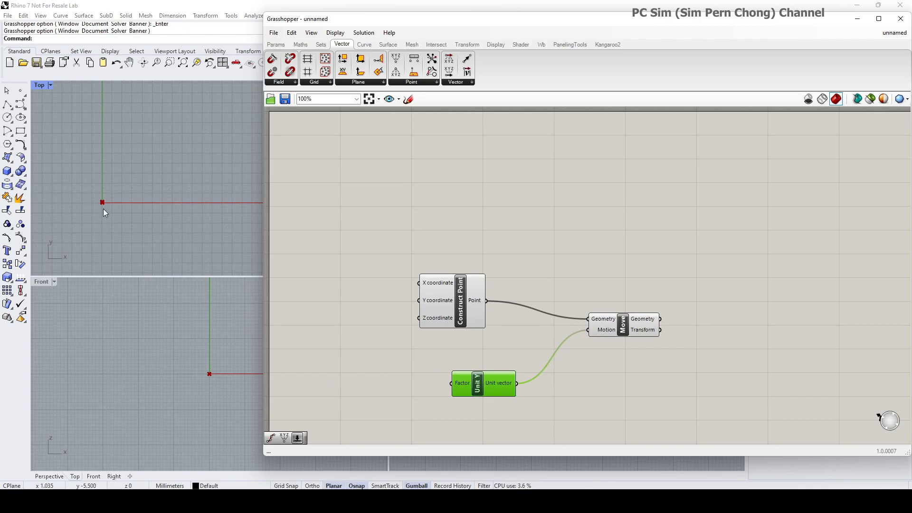
pyautogui.moveTo(477, 391); pyautogui.dragTo(479, 391)
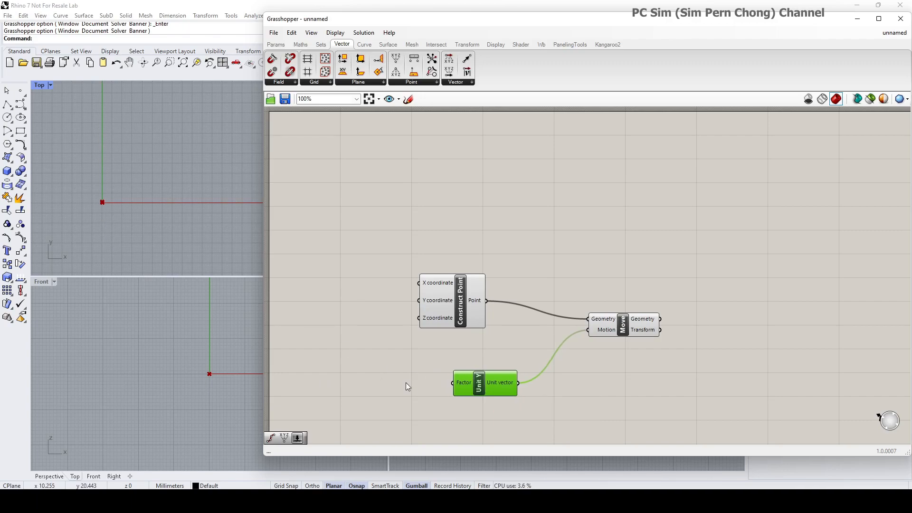
# Add a number slider for the Unit Y factor and set it to 74.
pyautogui.doubleClick(363, 380)
pyautogui.write('12')
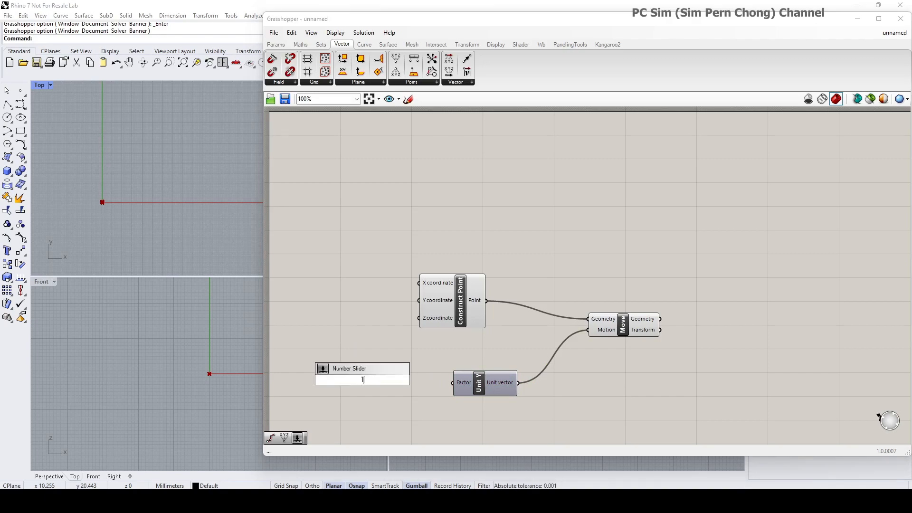
pyautogui.press('Return')
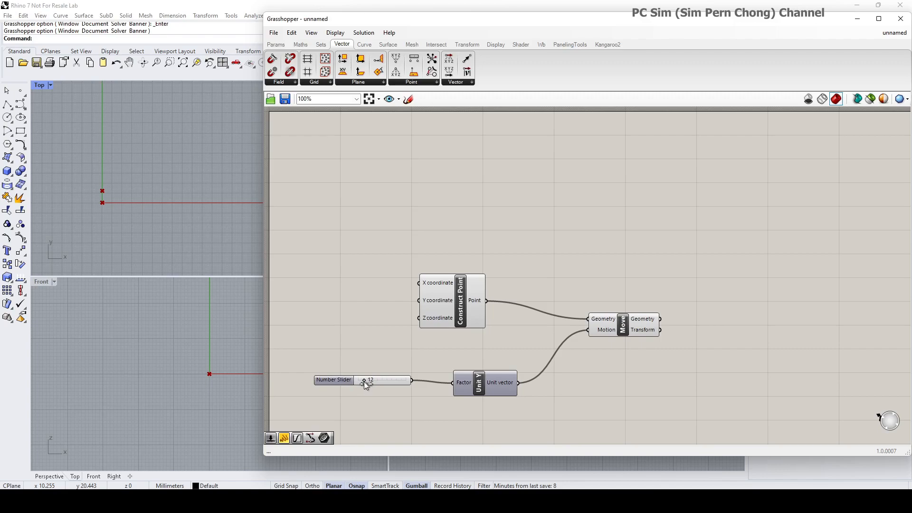
pyautogui.moveTo(369, 380); pyautogui.dragTo(394, 380)
# Enlarge the Top viewport downward and frame the original and moved points in it.
pyautogui.click(193, 309)
pyautogui.moveTo(197, 396); pyautogui.dragTo(195, 436)
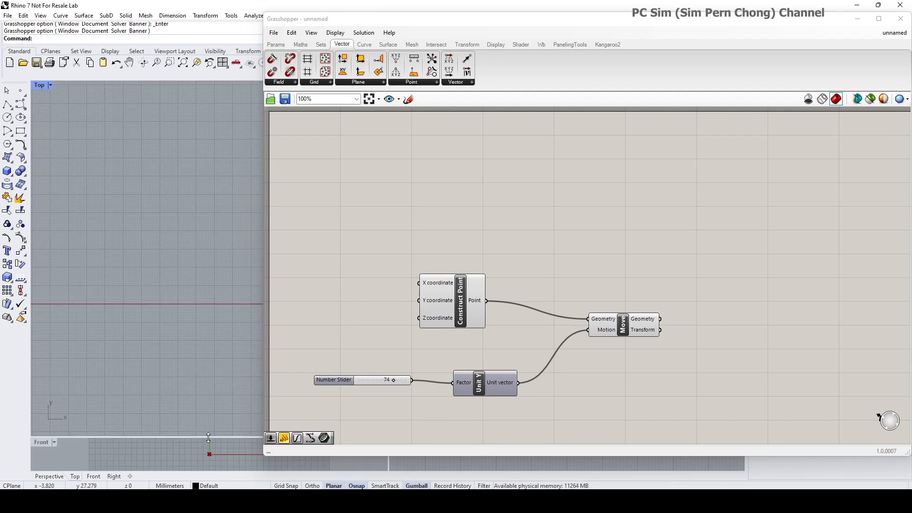
pyautogui.moveTo(172, 355); pyautogui.dragTo(204, 342, button='right')
pyautogui.scroll(4, 174, 328)
pyautogui.scroll(1, 211, 341)
# Space out the Construct Point and Move components and add a two-point Line component beside Move.
pyautogui.moveTo(620, 324); pyautogui.dragTo(607, 327)
pyautogui.moveTo(459, 288); pyautogui.dragTo(442, 285)
pyautogui.moveTo(610, 327); pyautogui.dragTo(600, 327)
pyautogui.doubleClick(668, 249)
pyautogui.write('line')
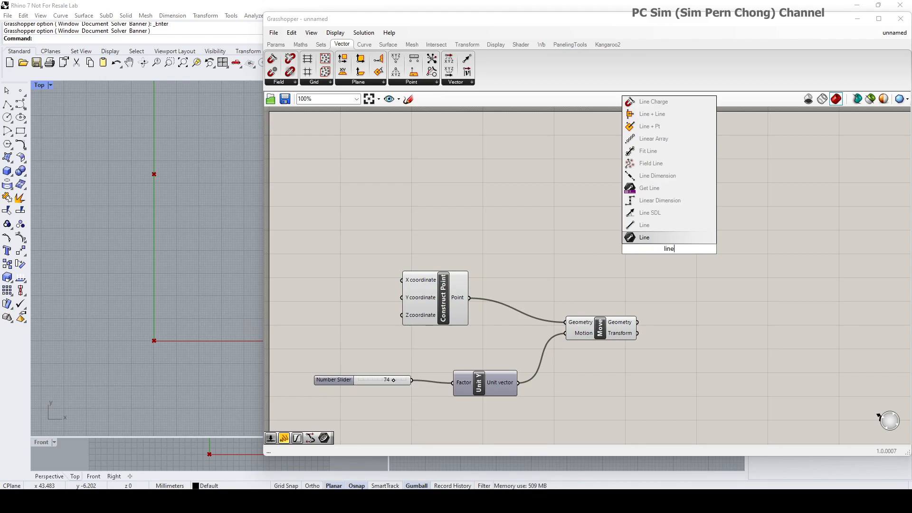
pyautogui.click(646, 232)
pyautogui.moveTo(666, 251); pyautogui.dragTo(752, 308)
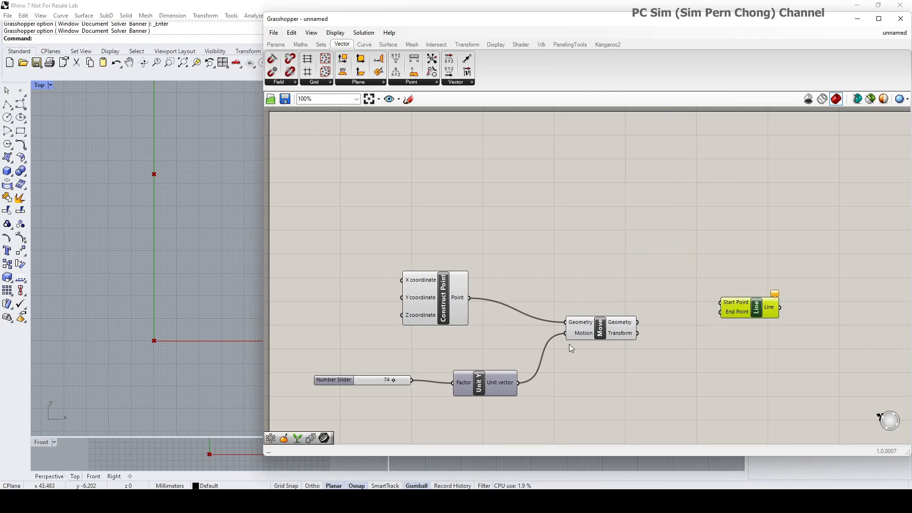
# Connect the constructed point to the Line's Start Point and the moved geometry to its End Point.
pyautogui.moveTo(461, 317); pyautogui.dragTo(459, 297)
pyautogui.moveTo(582, 333); pyautogui.dragTo(584, 344)
pyautogui.moveTo(429, 278); pyautogui.dragTo(645, 338)
pyautogui.moveTo(454, 273); pyautogui.dragTo(721, 303)
pyautogui.moveTo(640, 334); pyautogui.dragTo(728, 318)
pyautogui.click(429, 281)
pyautogui.moveTo(428, 280); pyautogui.dragTo(427, 273)
pyautogui.moveTo(730, 309); pyautogui.dragTo(717, 310)
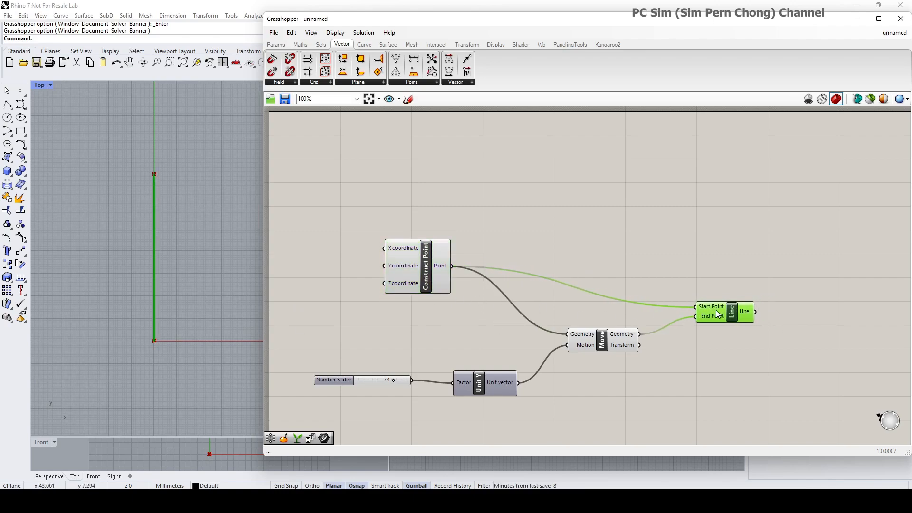
# Make room beside Construct Point and feed its Y coordinate from a new number slider set to 5.
pyautogui.moveTo(420, 283); pyautogui.dragTo(435, 284)
pyautogui.moveTo(435, 285); pyautogui.dragTo(478, 288, button='right')
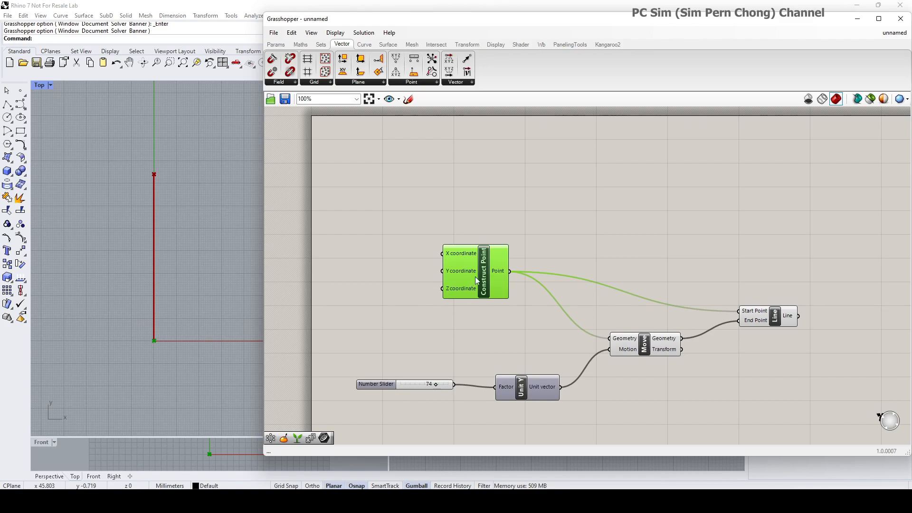
pyautogui.moveTo(454, 276); pyautogui.dragTo(476, 270)
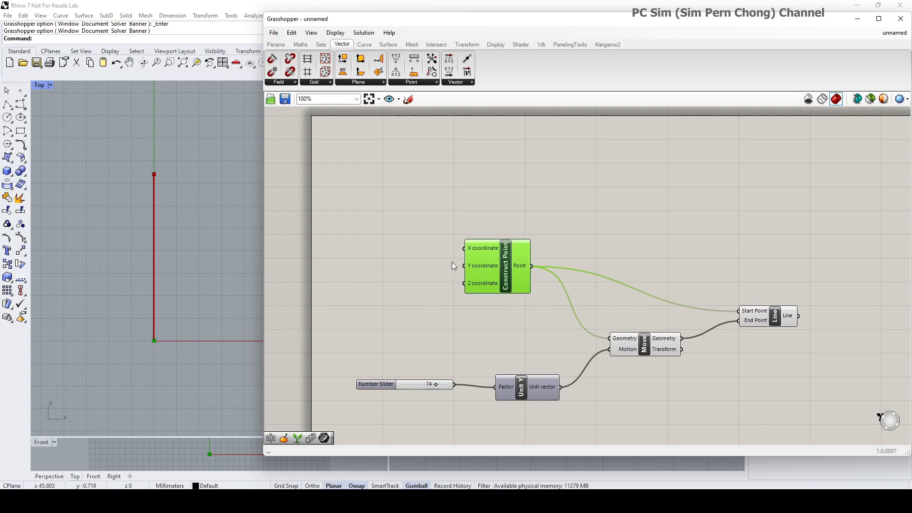
pyautogui.moveTo(489, 270); pyautogui.dragTo(489, 287)
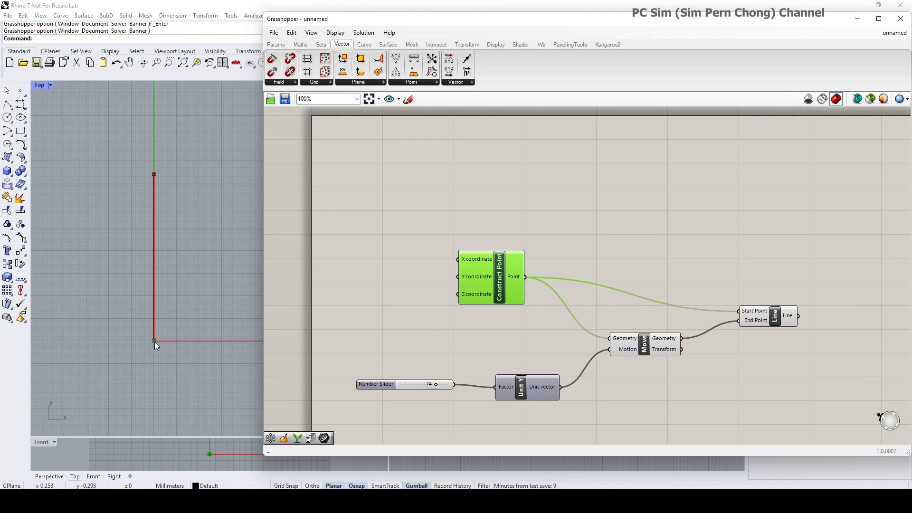
pyautogui.moveTo(484, 276); pyautogui.dragTo(484, 265)
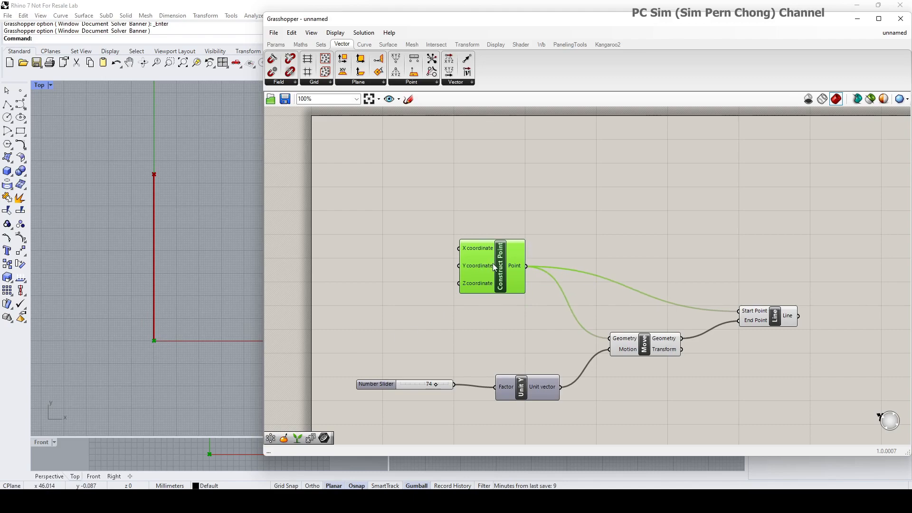
pyautogui.doubleClick(363, 250)
pyautogui.write('5')
pyautogui.press('Return')
pyautogui.moveTo(412, 250); pyautogui.dragTo(459, 265)
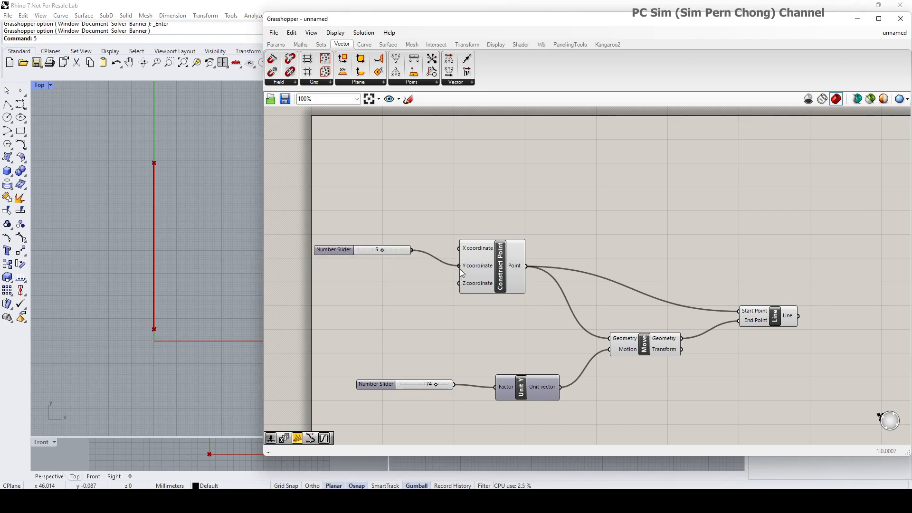
# Set the Y coordinate slider's maximum to 50 and raise its value to shift the line along the Y axis.
pyautogui.moveTo(384, 251)
pyautogui.mouseDown()
pyautogui.moveTo(435, 250)
pyautogui.moveTo(359, 252)
pyautogui.moveTo(439, 257)
pyautogui.moveTo(358, 258)
pyautogui.moveTo(411, 259)
pyautogui.moveTo(381, 251)
pyautogui.mouseUp()
pyautogui.doubleClick(392, 249)
pyautogui.click(383, 252)
pyautogui.click(379, 259)
pyautogui.rightClick(386, 253)
pyautogui.click(410, 293)
pyautogui.doubleClick(420, 319)
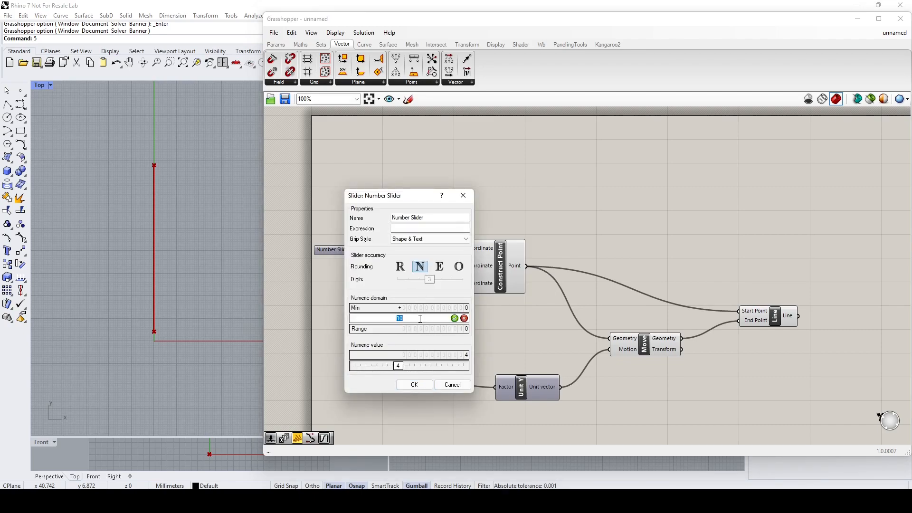
pyautogui.write('50')
pyautogui.click(428, 386)
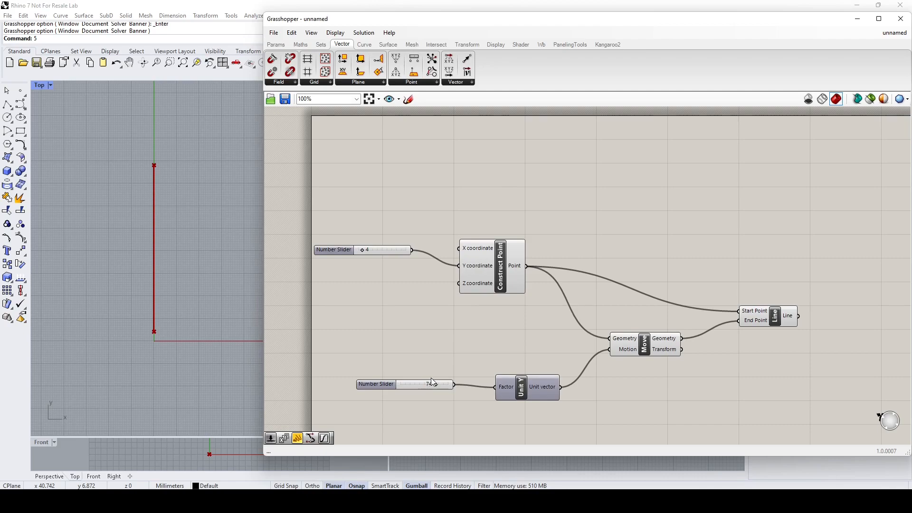
pyautogui.moveTo(362, 250); pyautogui.dragTo(375, 250)
# Add a Rebuild Curve component near the Line component.
pyautogui.click(766, 314)
pyautogui.moveTo(746, 338); pyautogui.dragTo(522, 370, button='right')
pyautogui.moveTo(518, 349)
pyautogui.mouseDown()
pyautogui.moveTo(533, 350)
pyautogui.moveTo(518, 346)
pyautogui.mouseUp()
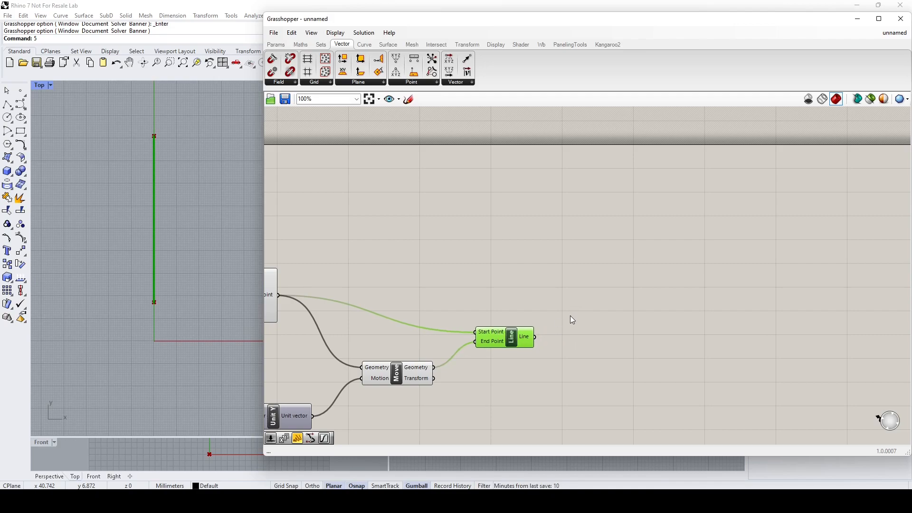
pyautogui.doubleClick(594, 296)
pyautogui.write('ew')
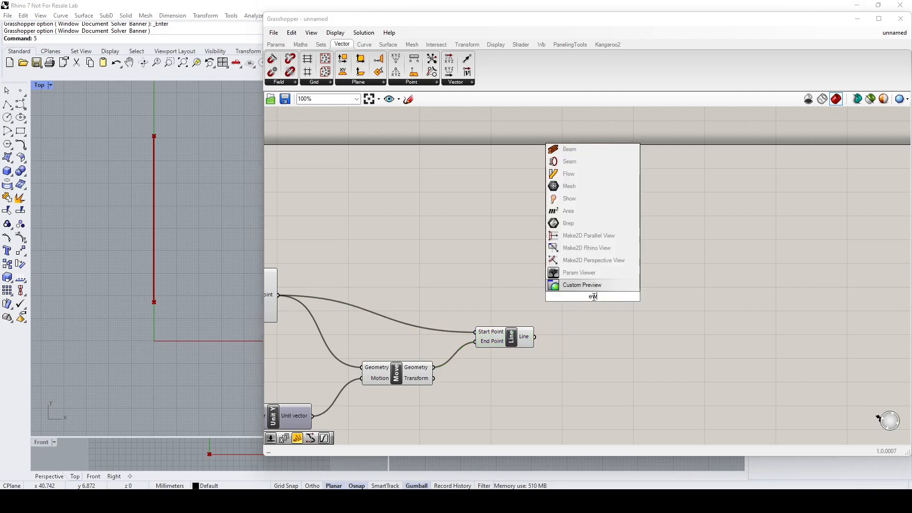
pyautogui.press('BackSpace')
pyautogui.press('BackSpace')
pyautogui.write('r')
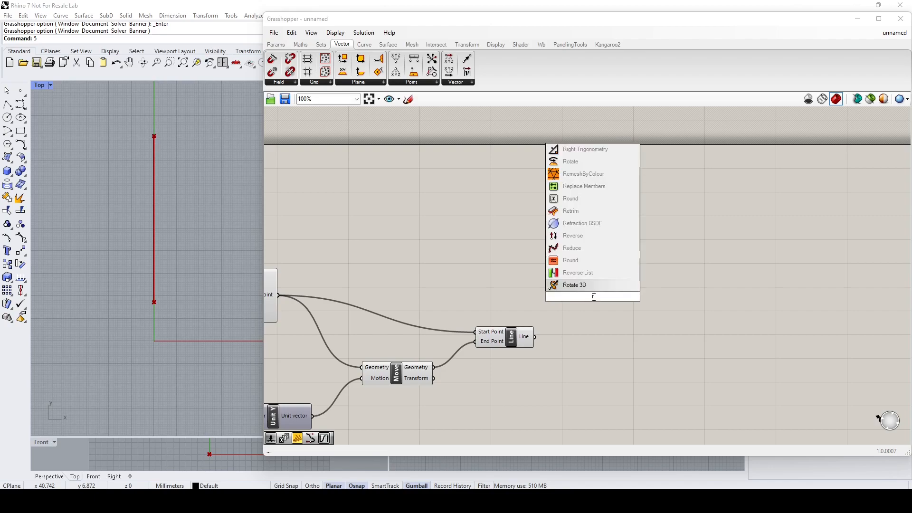
pyautogui.write('ebuild')
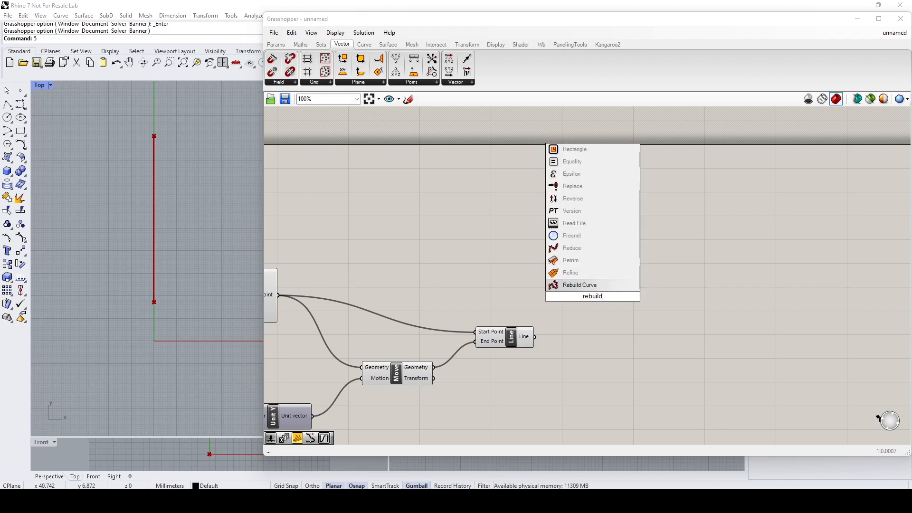
pyautogui.press('Return')
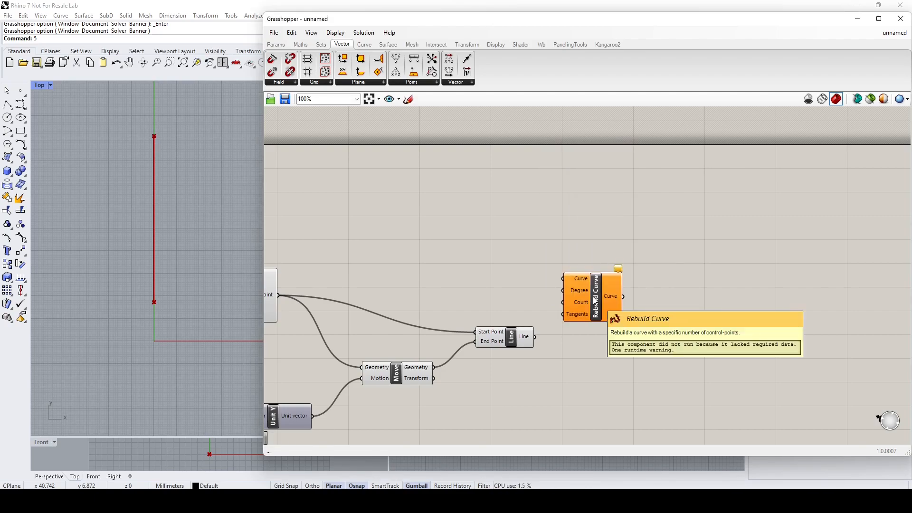
# Place Rebuild Curve after the Line component and connect the Line output to its Curve input.
pyautogui.moveTo(612, 303); pyautogui.dragTo(679, 315)
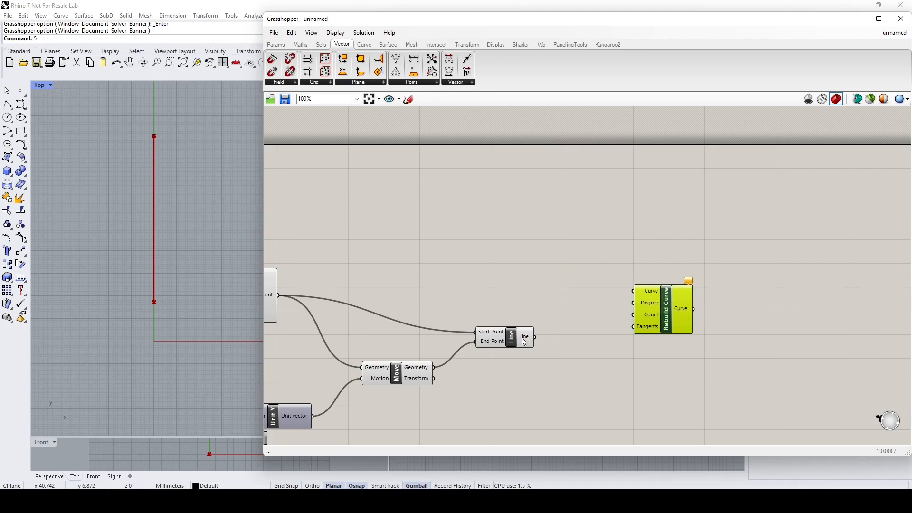
pyautogui.moveTo(536, 338); pyautogui.dragTo(635, 291)
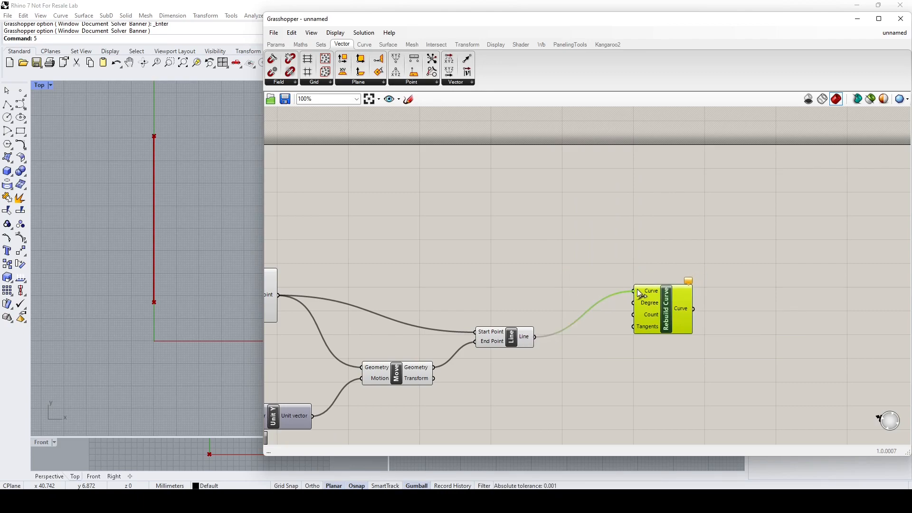
pyautogui.moveTo(660, 326); pyautogui.dragTo(666, 359)
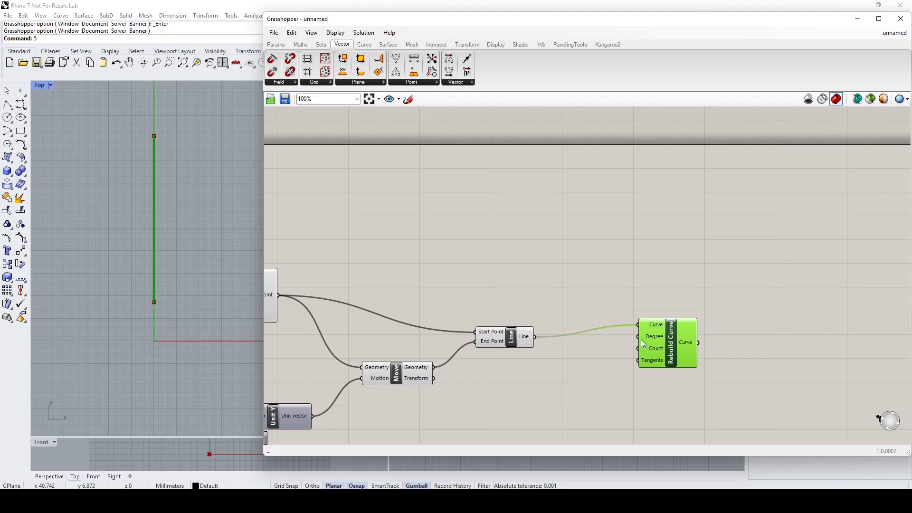
# Add a number slider set to 3 and connect it to Rebuild Curve's Degree input.
pyautogui.click(574, 350)
pyautogui.doubleClick(571, 346)
pyautogui.write('3')
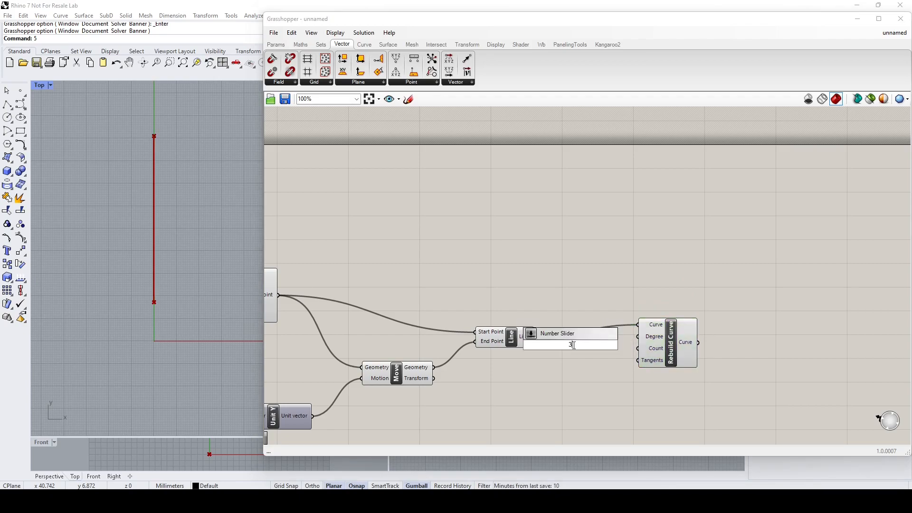
pyautogui.click(578, 337)
pyautogui.moveTo(621, 347); pyautogui.dragTo(671, 360)
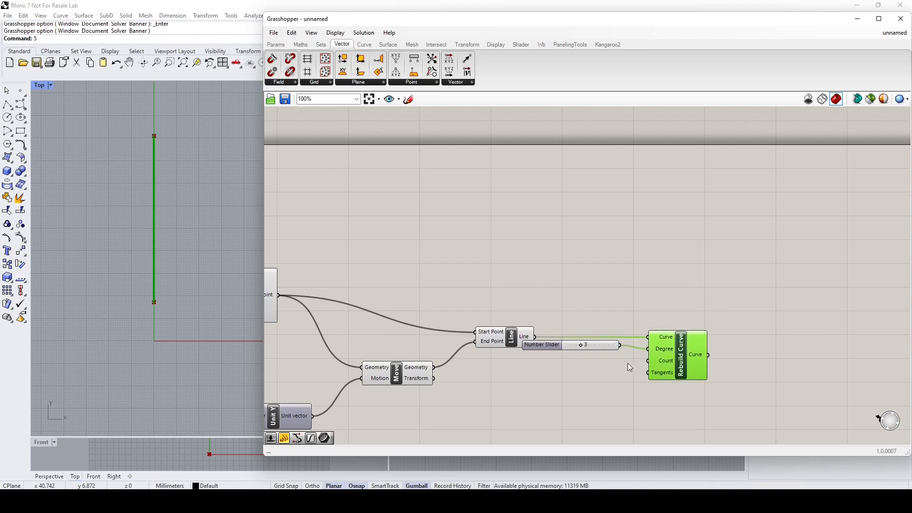
# Add a number slider set to 6, connect it to Rebuild Curve's Count input and tidy the neighbouring components.
pyautogui.doubleClick(566, 367)
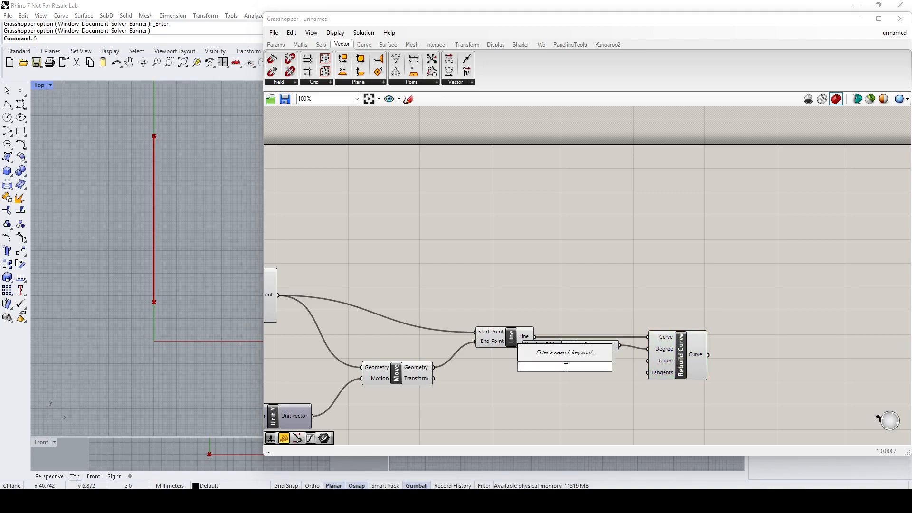
pyautogui.write('6')
pyautogui.click(612, 378)
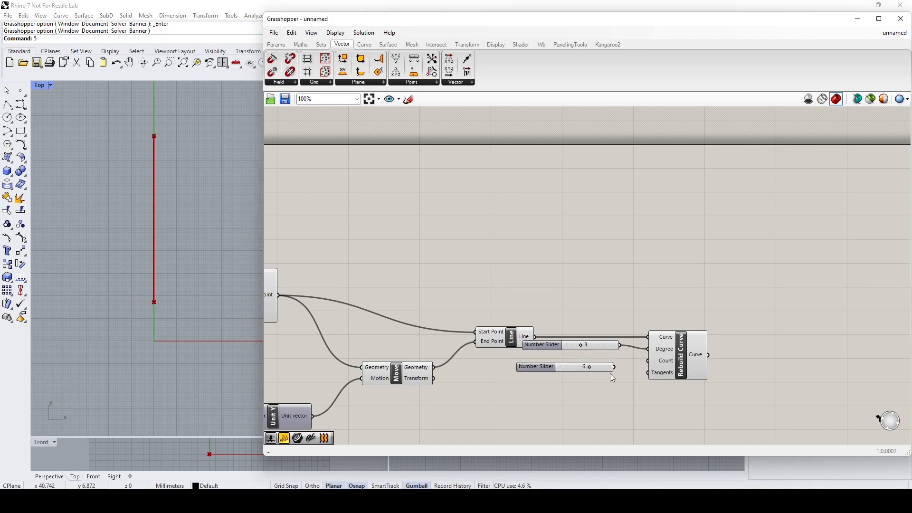
pyautogui.moveTo(615, 367); pyautogui.dragTo(679, 359)
pyautogui.moveTo(511, 337); pyautogui.dragTo(503, 329)
pyautogui.click(684, 349)
# Add a Divide Curve component after Rebuild Curve and feed the rebuilt curve into its Curve input.
pyautogui.moveTo(687, 348); pyautogui.dragTo(480, 324, button='right')
pyautogui.scroll(2, 485, 320)
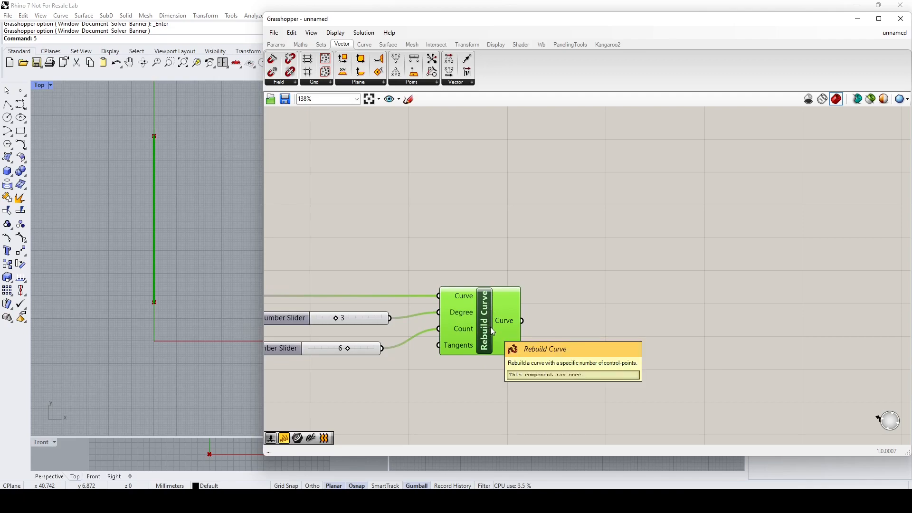
pyautogui.doubleClick(616, 238)
pyautogui.write('div')
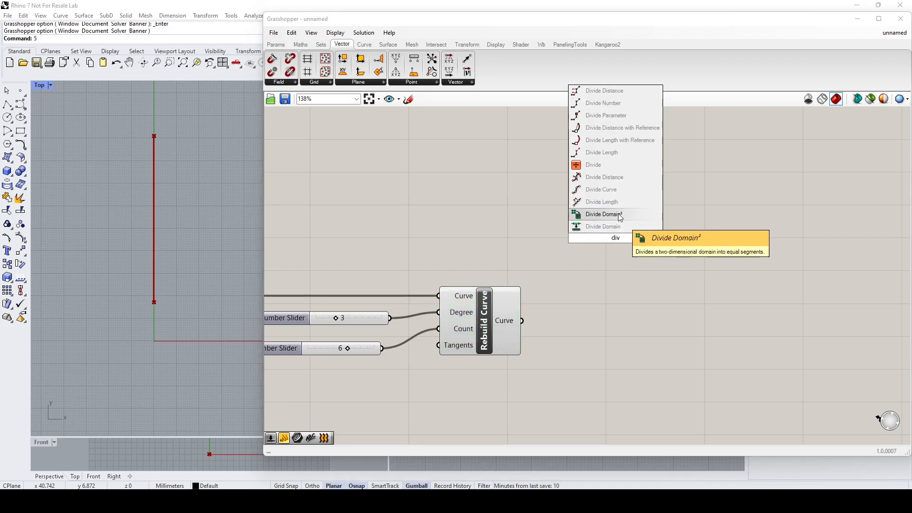
pyautogui.click(601, 190)
pyautogui.moveTo(628, 239); pyautogui.dragTo(673, 280)
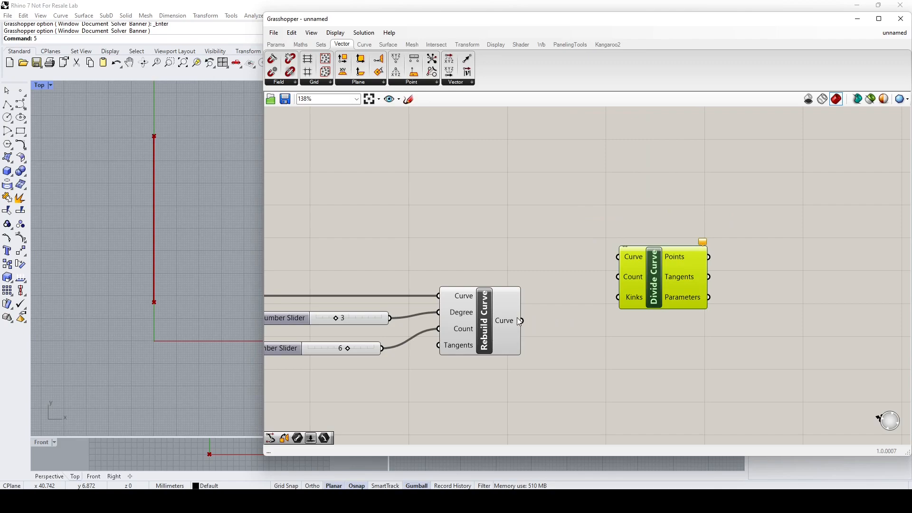
pyautogui.moveTo(540, 308); pyautogui.dragTo(617, 257)
pyautogui.moveTo(677, 304); pyautogui.dragTo(703, 363)
pyautogui.moveTo(651, 346); pyautogui.dragTo(644, 386)
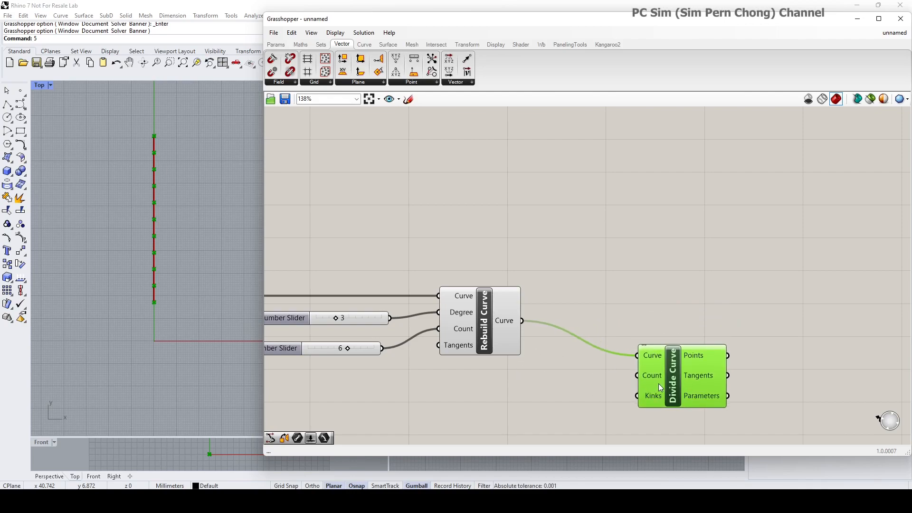
# Add a number slider set to 12, connect it to Divide Curve's Count input and move Divide Curve slightly closer.
pyautogui.doubleClick(448, 387)
pyautogui.write('12')
pyautogui.press('Return')
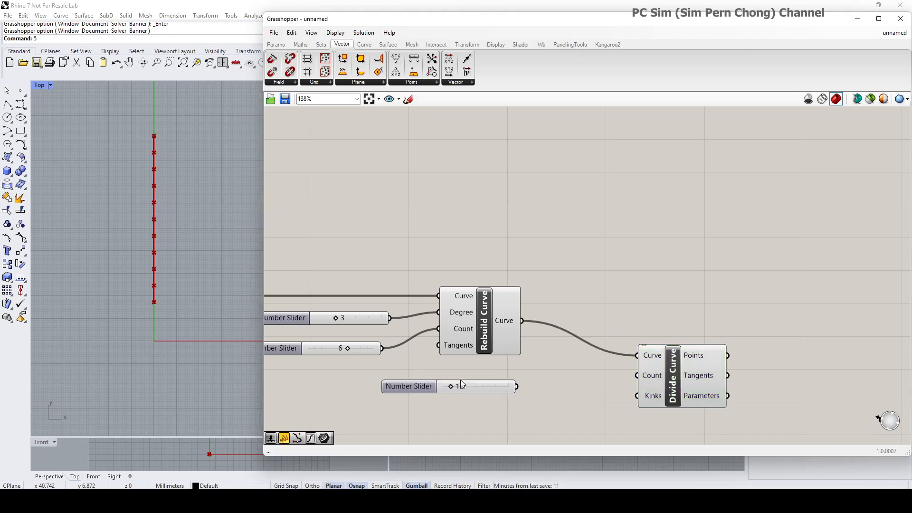
pyautogui.moveTo(517, 387); pyautogui.dragTo(637, 376)
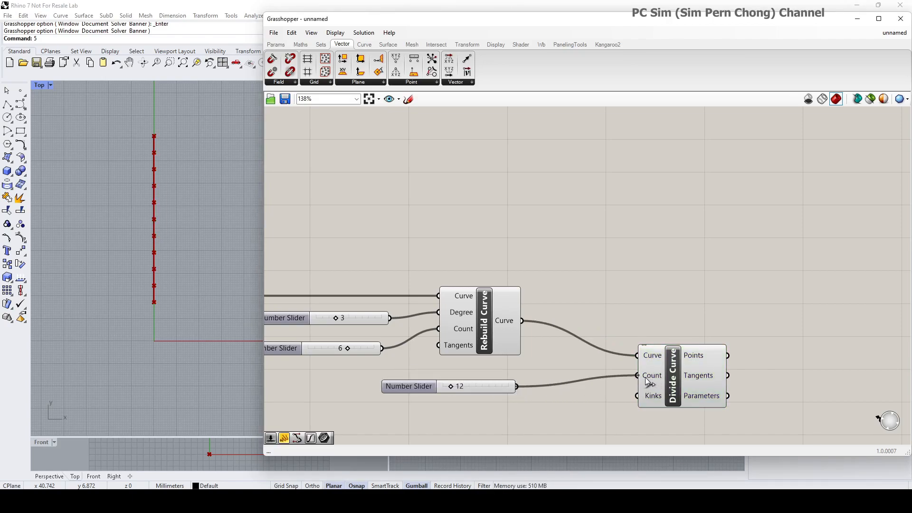
pyautogui.click(704, 380)
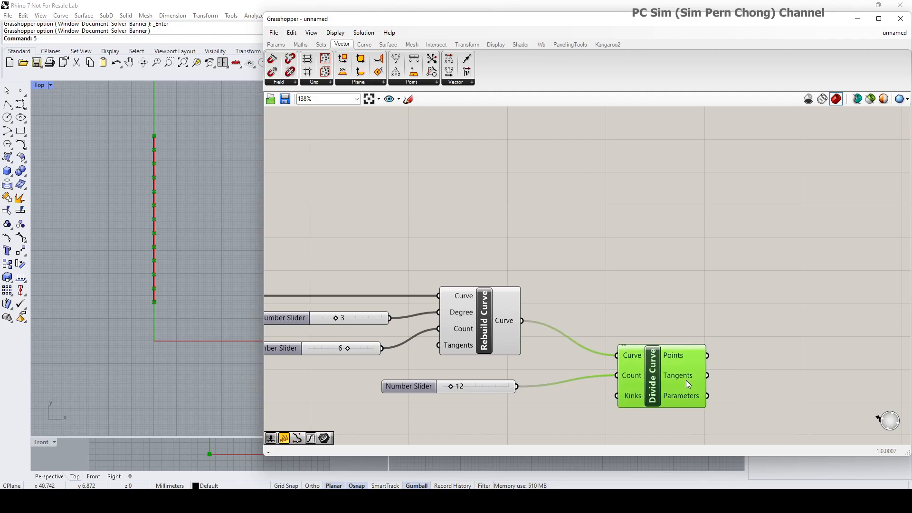
# Adjust the number sliders driving the base line to shift the divided line slightly toward the origin.
pyautogui.scroll(-1, 617, 380)
pyautogui.moveTo(616, 380); pyautogui.dragTo(553, 308, button='right')
pyautogui.scroll(-1, 157, 285)
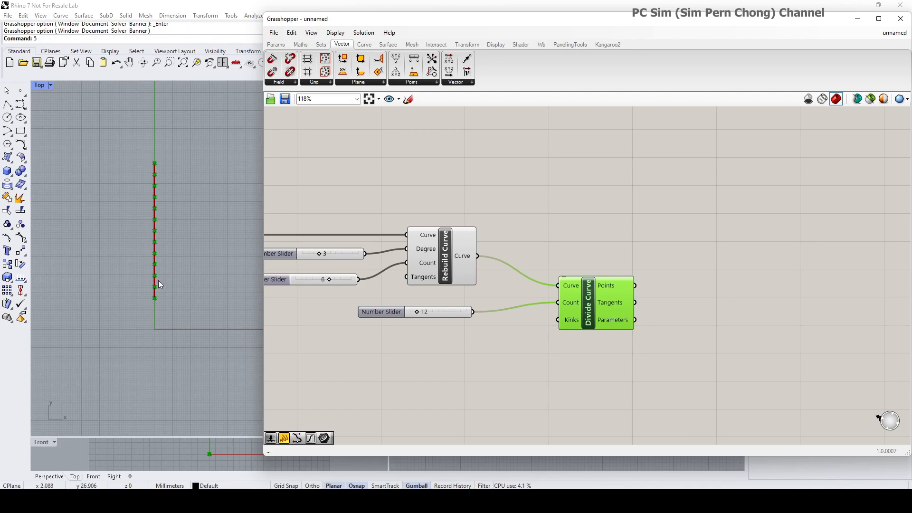
pyautogui.scroll(1, 167, 276)
pyautogui.moveTo(166, 276); pyautogui.dragTo(187, 323, button='right')
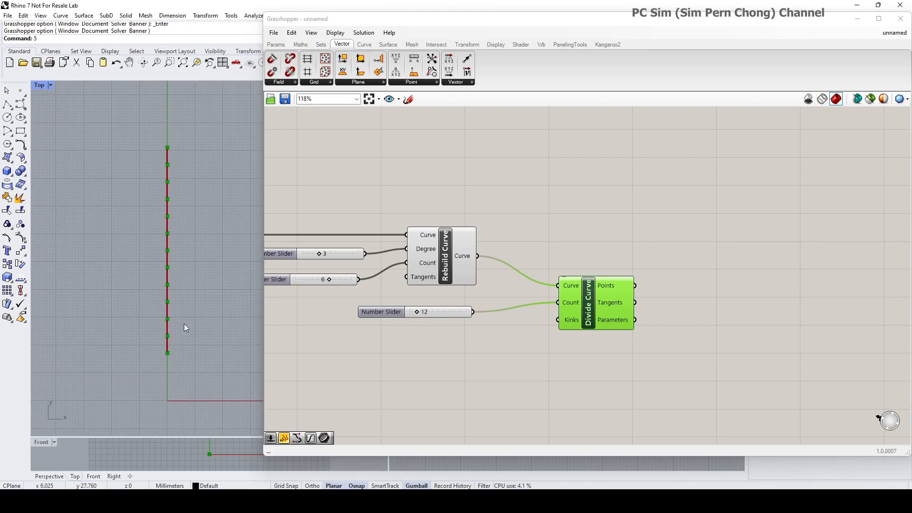
pyautogui.scroll(-2, 383, 295)
pyautogui.moveTo(383, 296); pyautogui.dragTo(659, 293, button='right')
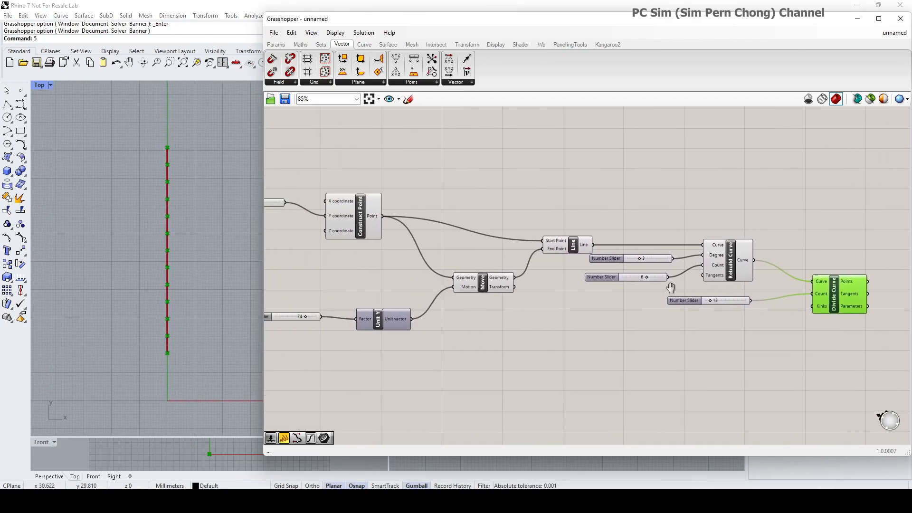
pyautogui.moveTo(436, 290); pyautogui.dragTo(548, 290, button='right')
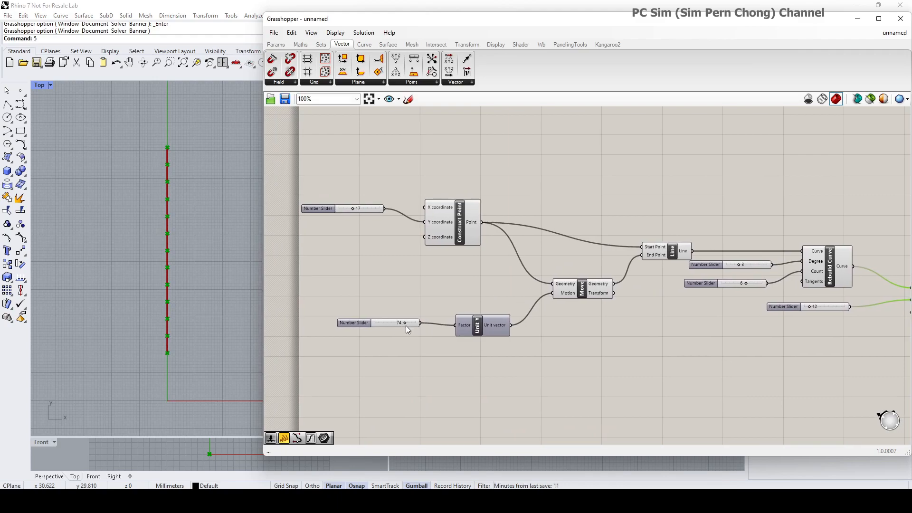
pyautogui.scroll(2, 406, 326)
pyautogui.moveTo(405, 321); pyautogui.dragTo(414, 319)
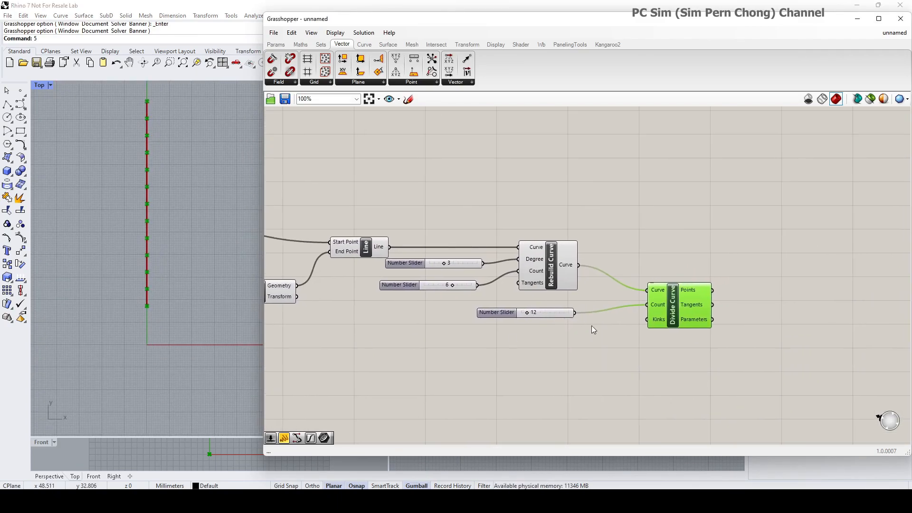
# Shift Rebuild Curve and Divide Curve closer to their inputs and align Divide Curve with its count slider.
pyautogui.click(547, 274)
pyautogui.scroll(3, 194, 255)
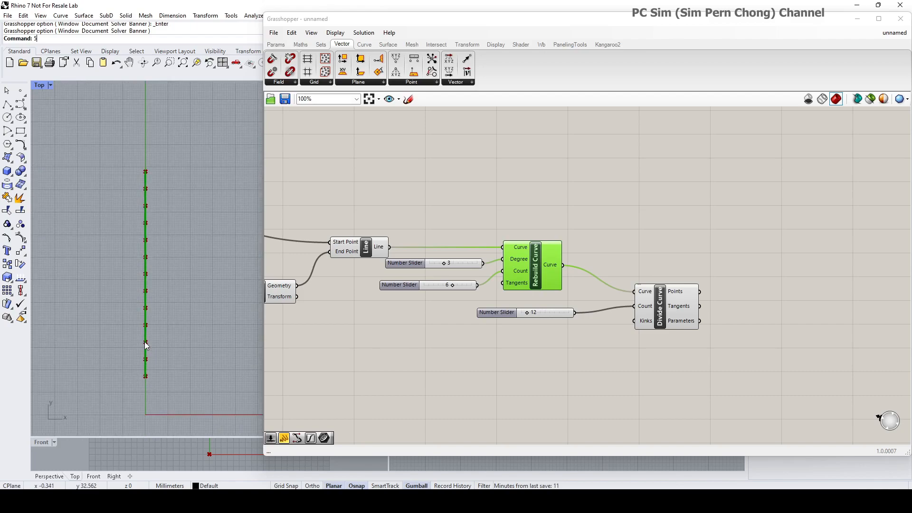
pyautogui.moveTo(158, 370); pyautogui.dragTo(162, 303, button='right')
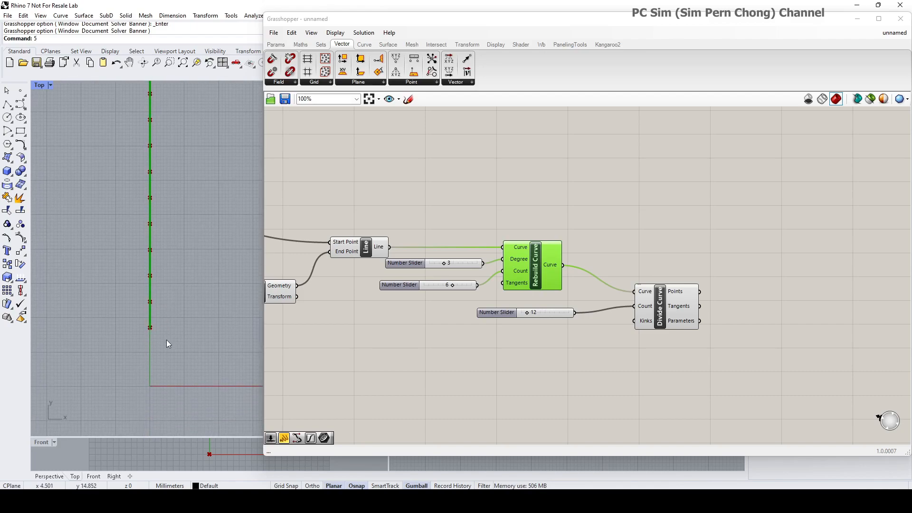
pyautogui.scroll(-2, 158, 267)
pyautogui.moveTo(157, 267); pyautogui.dragTo(168, 325, button='right')
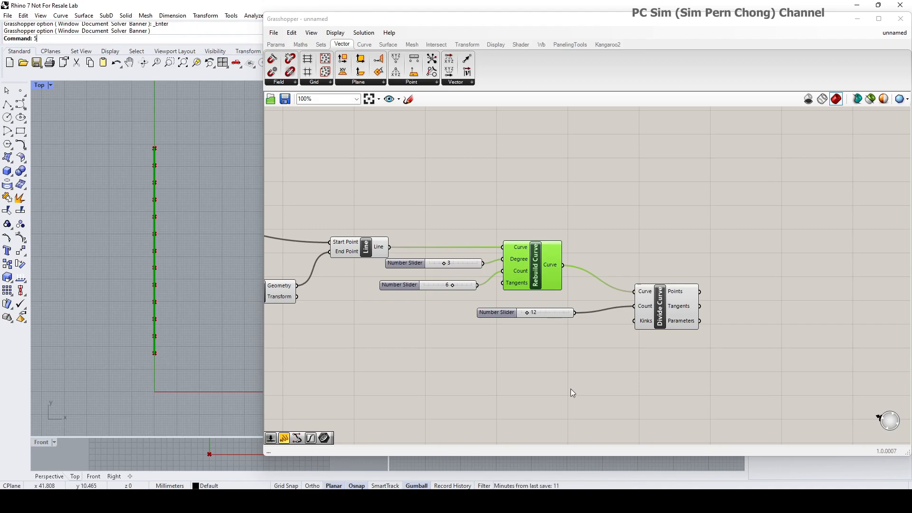
pyautogui.moveTo(663, 323)
pyautogui.mouseDown()
pyautogui.moveTo(652, 318)
pyautogui.moveTo(649, 326)
pyautogui.mouseUp()
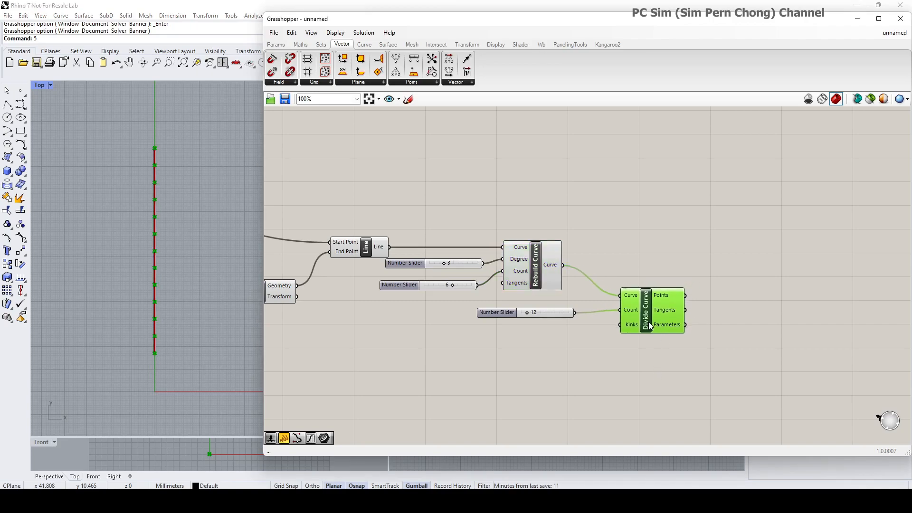
pyautogui.moveTo(677, 322); pyautogui.dragTo(480, 302, button='right')
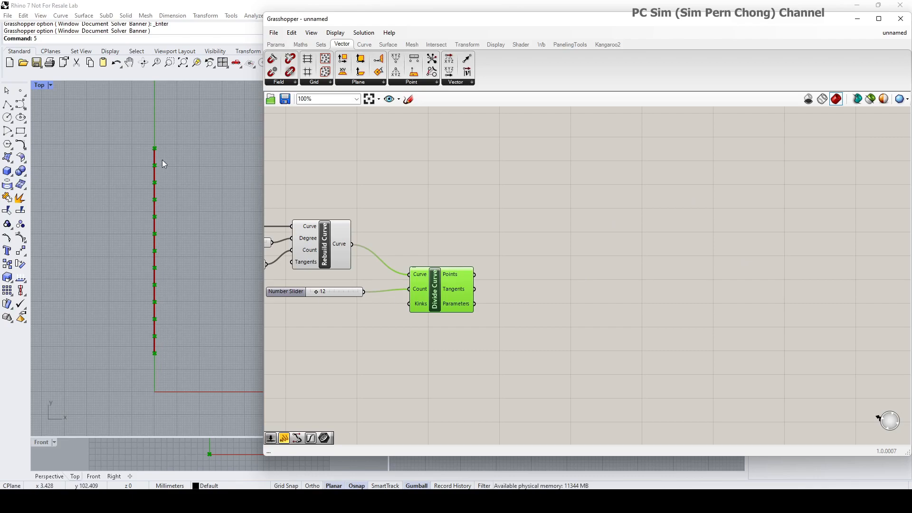
pyautogui.moveTo(443, 335); pyautogui.dragTo(440, 343, button='right')
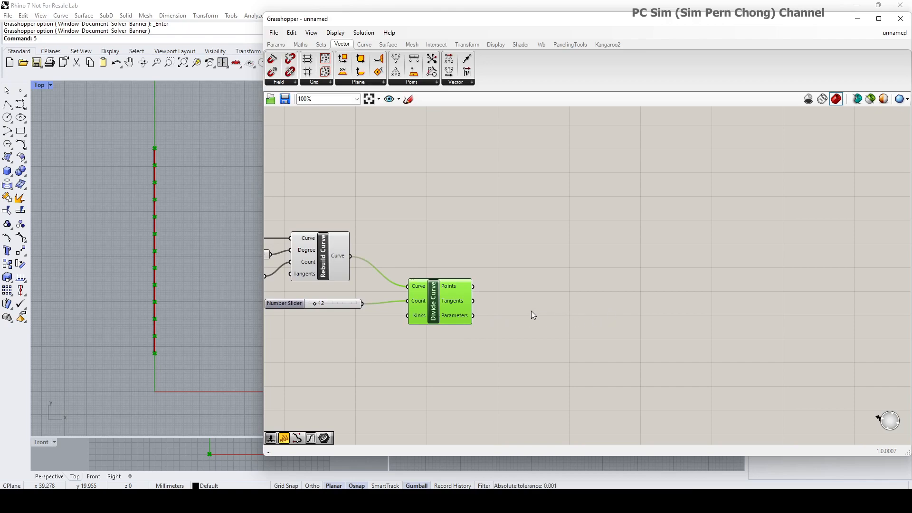
pyautogui.moveTo(453, 304); pyautogui.dragTo(453, 307)
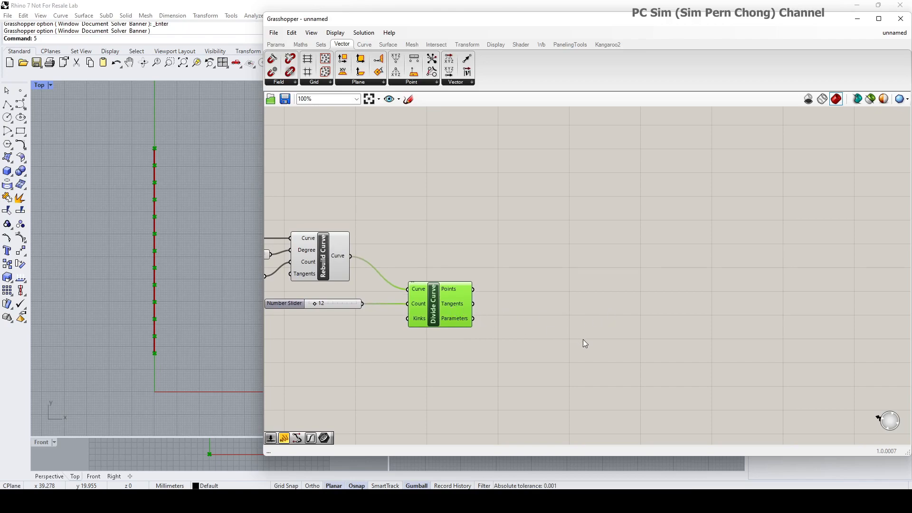
# Add a Distance component and place it after and slightly below Divide Curve.
pyautogui.doubleClick(567, 304)
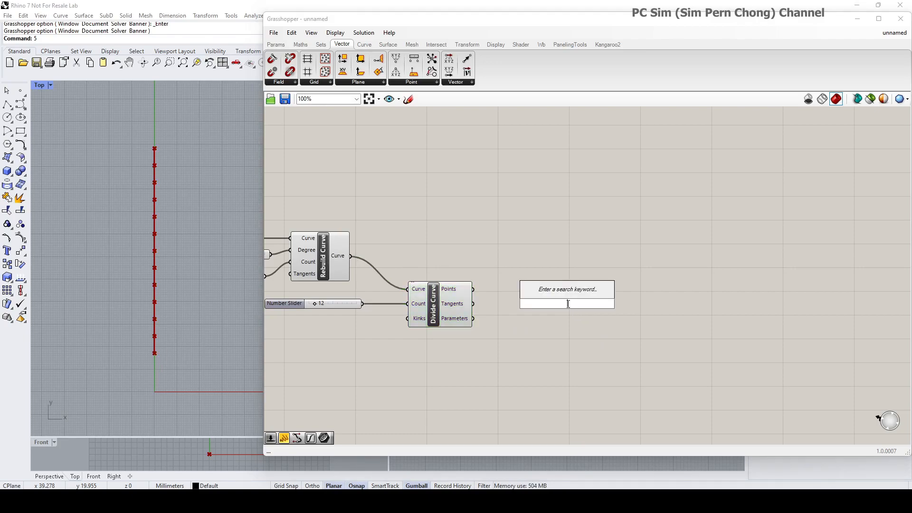
pyautogui.write('dis')
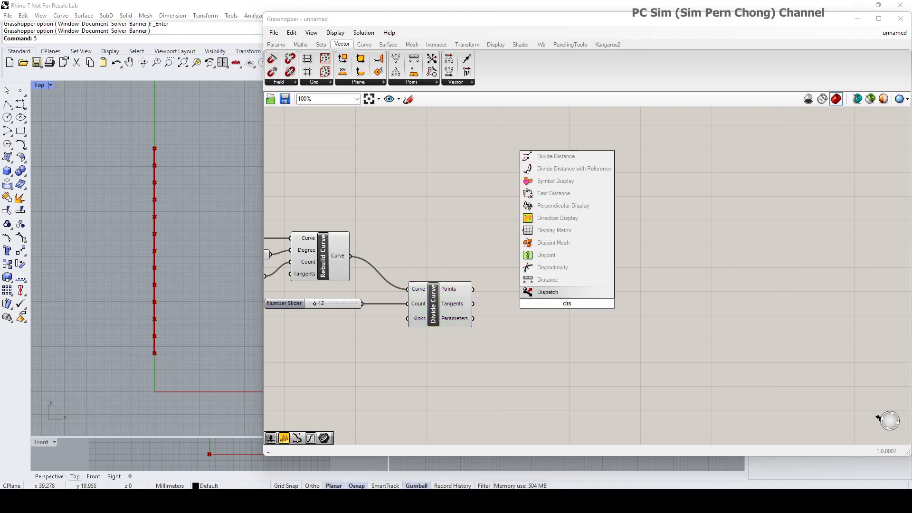
pyautogui.click(566, 281)
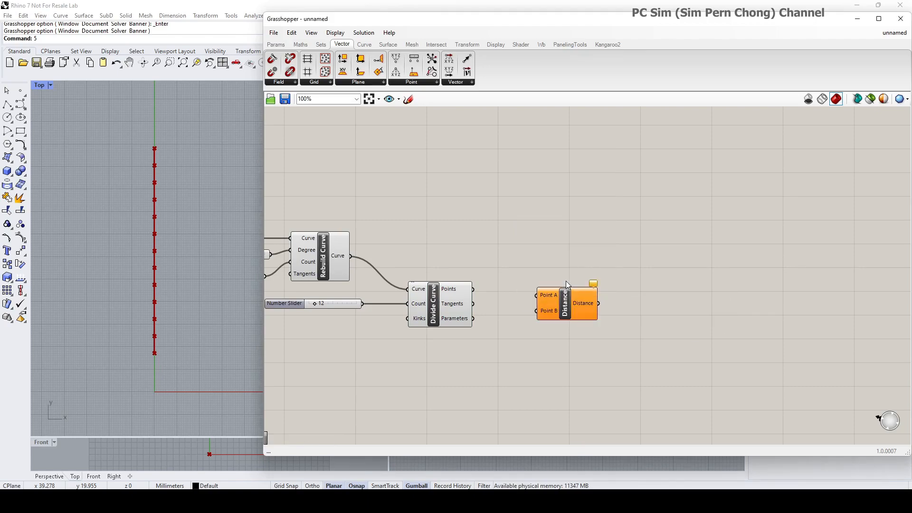
pyautogui.moveTo(577, 303); pyautogui.dragTo(589, 332)
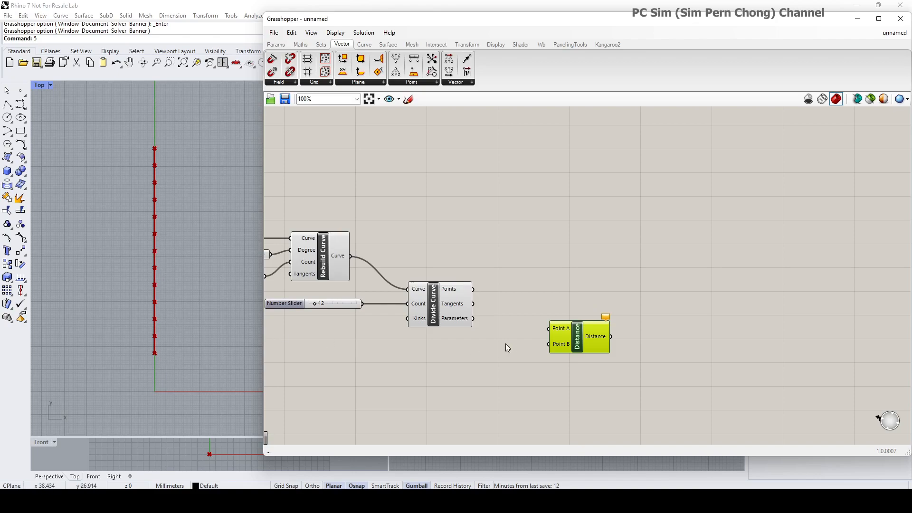
pyautogui.moveTo(583, 343); pyautogui.dragTo(590, 341)
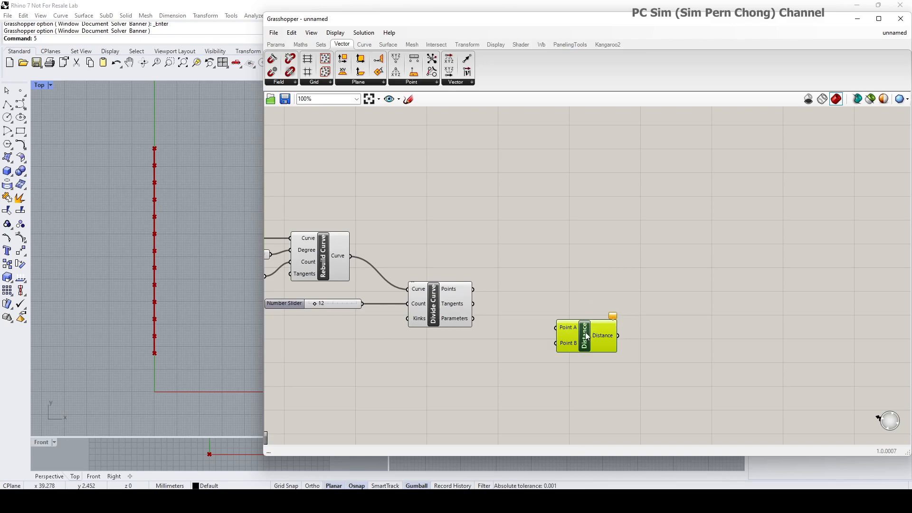
pyautogui.moveTo(588, 336); pyautogui.dragTo(587, 342)
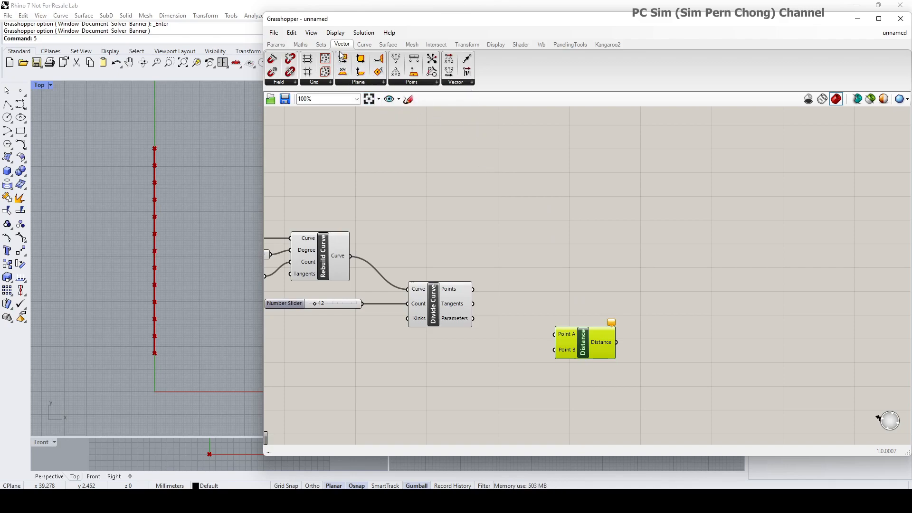
# Add a Construct Point component at the origin above Divide Curve and connect its Point output to Distance's Point A input.
pyautogui.moveTo(339, 49)
pyautogui.click(411, 83)
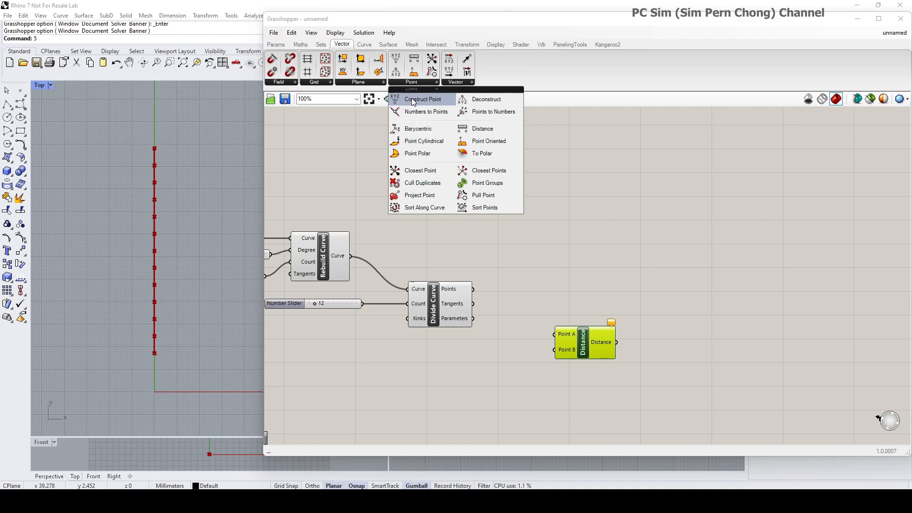
pyautogui.moveTo(412, 98); pyautogui.dragTo(584, 342)
# Connect Divide Curve's Points output to Distance's Point B input and tidy the placement of both components.
pyautogui.moveTo(439, 309); pyautogui.dragTo(435, 325)
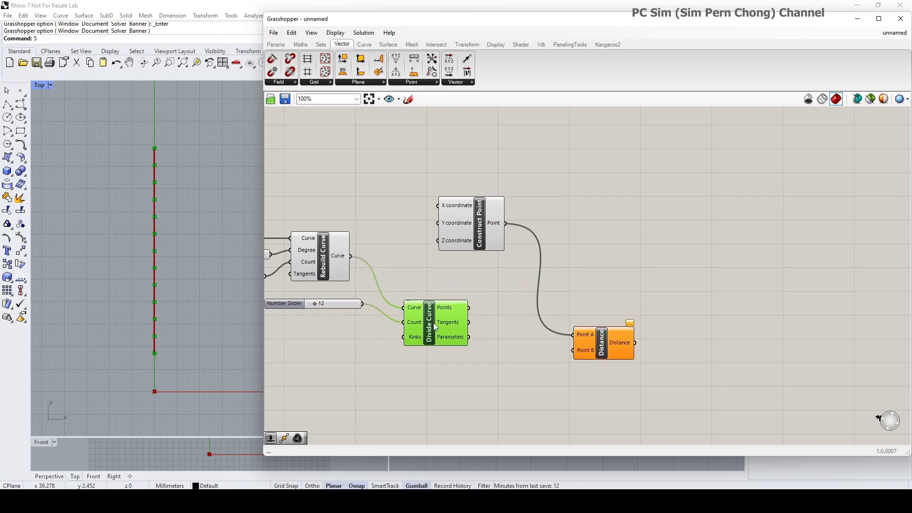
pyautogui.moveTo(470, 305); pyautogui.dragTo(601, 347)
pyautogui.scroll(1, 593, 347)
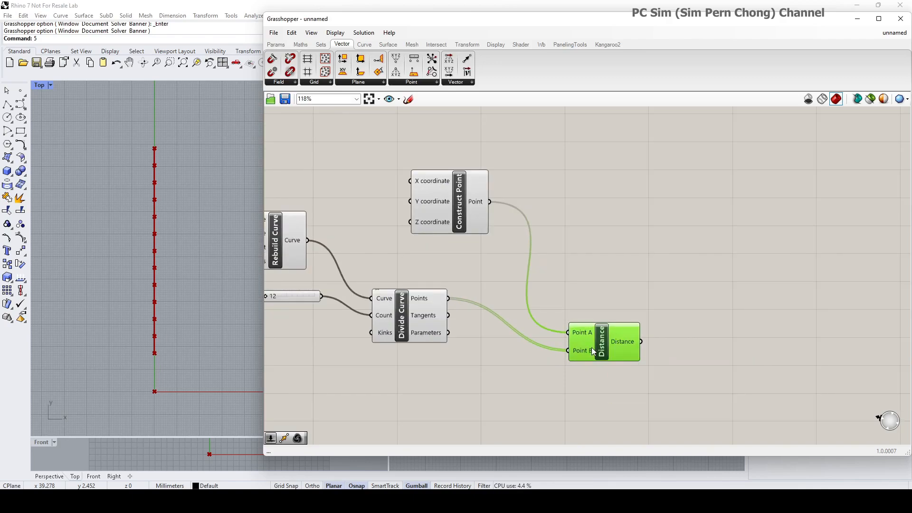
pyautogui.scroll(-1, 603, 344)
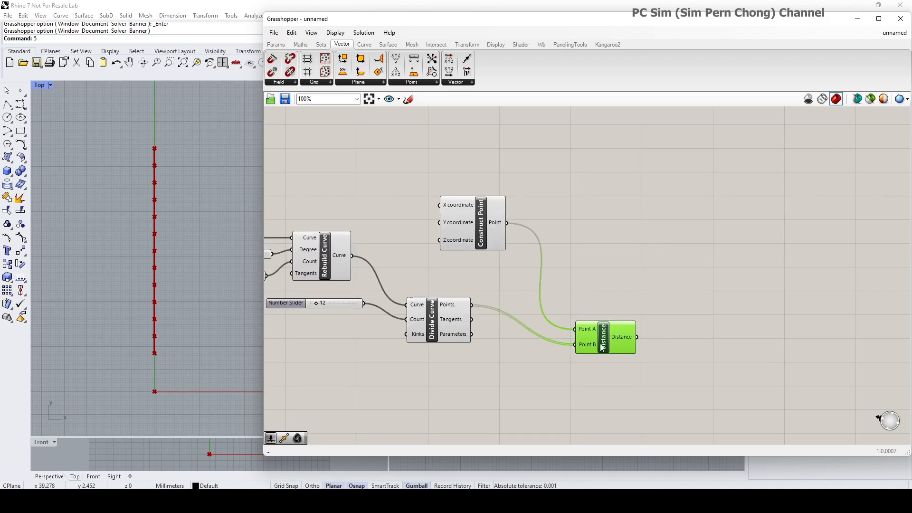
pyautogui.moveTo(577, 332)
pyautogui.mouseDown()
pyautogui.moveTo(594, 331)
pyautogui.moveTo(574, 337)
pyautogui.mouseUp()
# Turn off the preview of Divide Curve and nudge Divide Curve and Distance slightly apart.
pyautogui.click(430, 315)
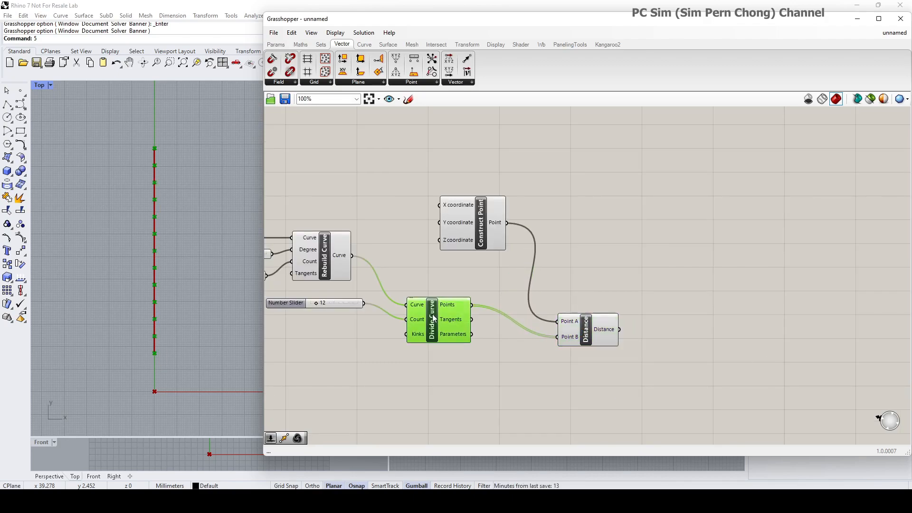
pyautogui.rightClick(433, 318)
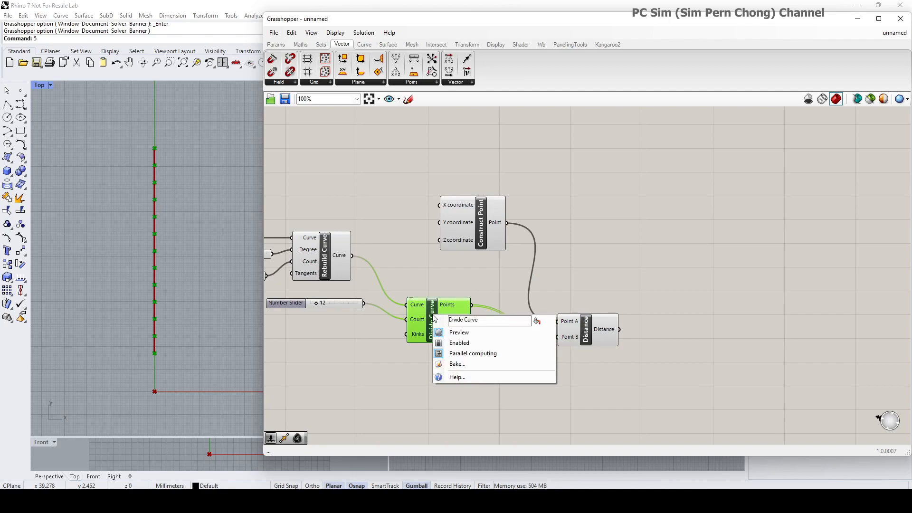
pyautogui.click(447, 334)
pyautogui.moveTo(589, 338); pyautogui.dragTo(596, 338)
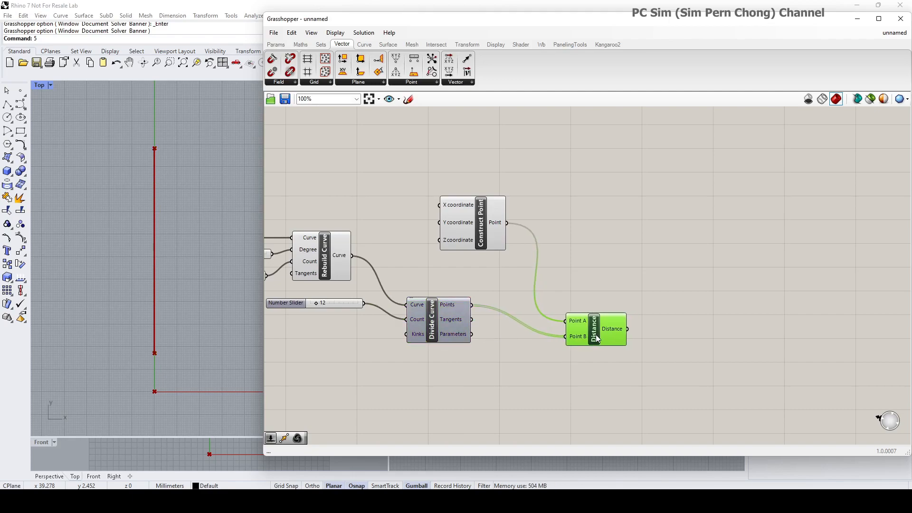
pyautogui.moveTo(439, 319); pyautogui.dragTo(438, 325)
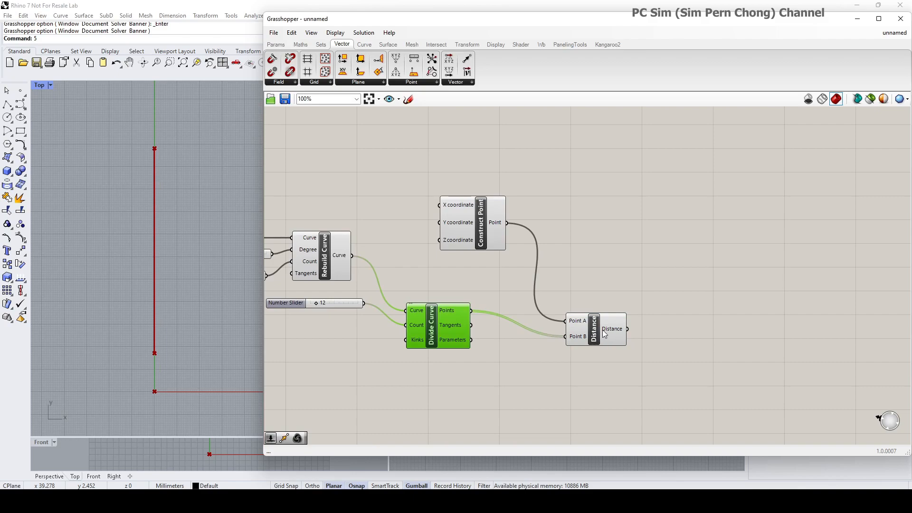
# Add a Panel after Distance, connect the Distance output to it, and shorten the Panel to fit its list of values.
pyautogui.moveTo(662, 291); pyautogui.dragTo(599, 272, button='right')
pyautogui.doubleClick(640, 235)
pyautogui.write('pan')
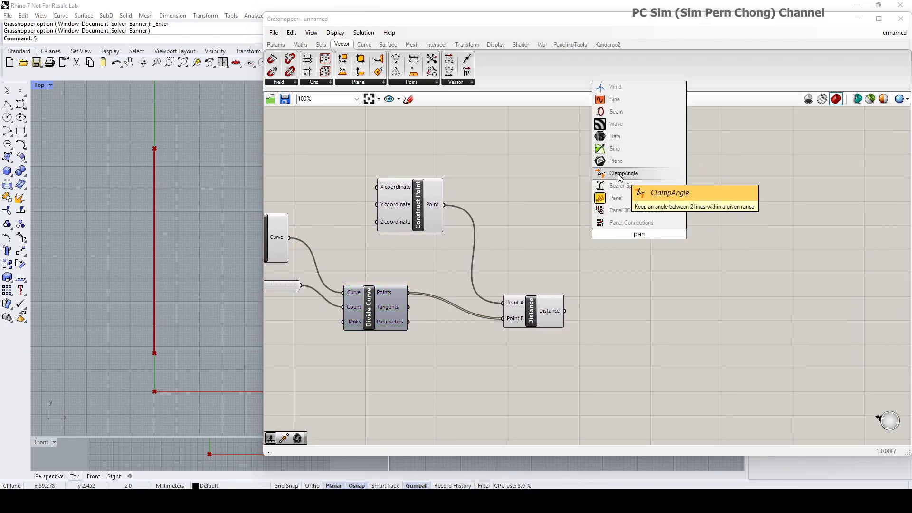
pyautogui.click(616, 198)
pyautogui.moveTo(565, 311); pyautogui.dragTo(649, 396)
pyautogui.moveTo(635, 218); pyautogui.dragTo(693, 238)
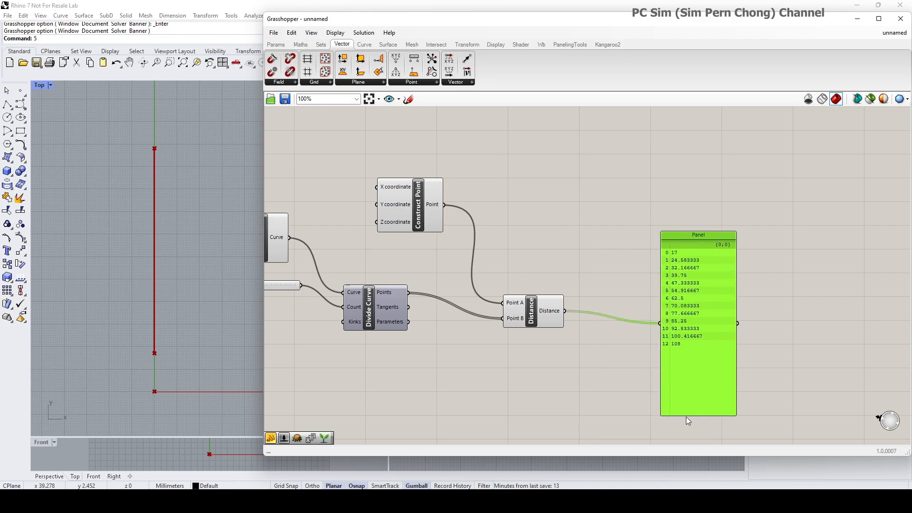
pyautogui.moveTo(688, 416); pyautogui.dragTo(689, 363)
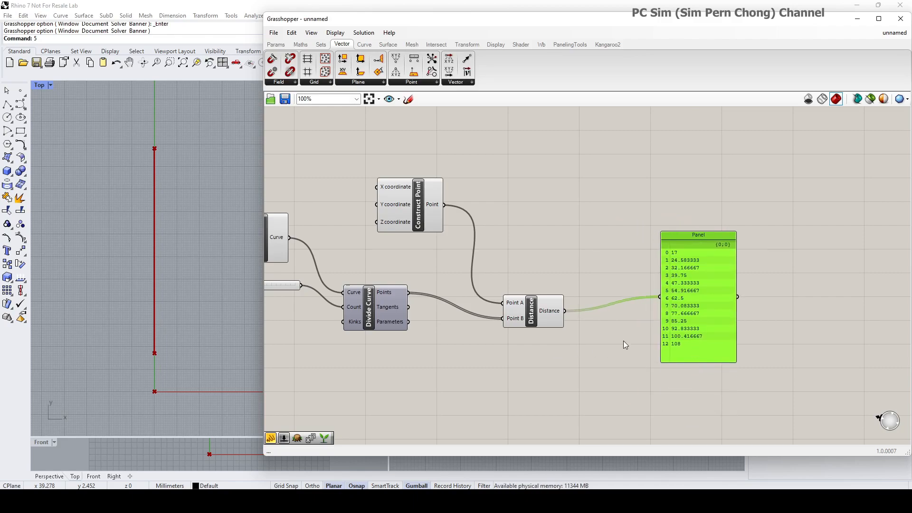
# Bring the Panel closer to Distance and line up Distance's output with the Panel's input.
pyautogui.moveTo(542, 312); pyautogui.dragTo(556, 313)
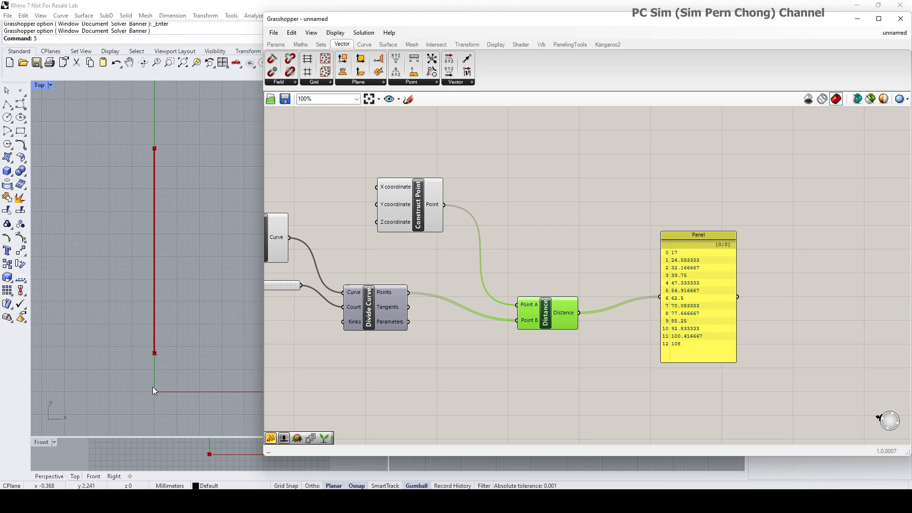
pyautogui.scroll(4, 171, 384)
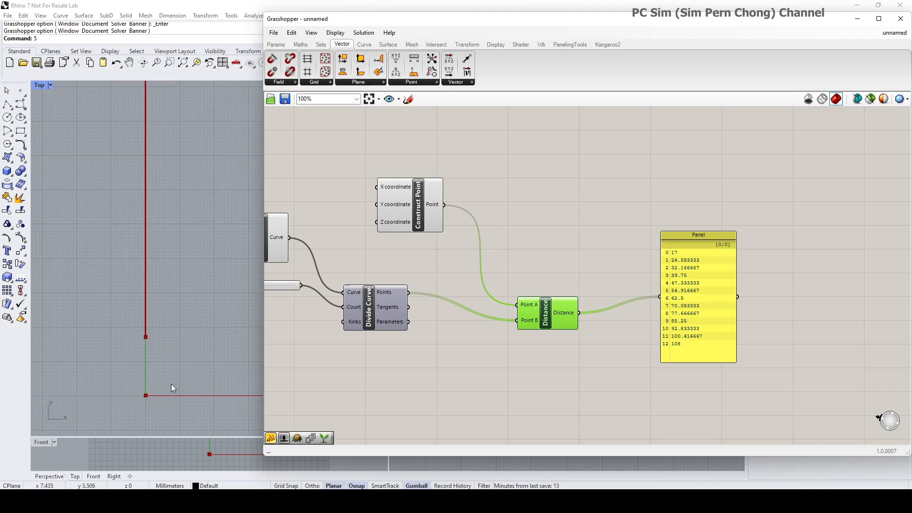
pyautogui.moveTo(171, 384); pyautogui.dragTo(189, 333, button='right')
pyautogui.moveTo(695, 235); pyautogui.dragTo(700, 244)
pyautogui.moveTo(563, 311); pyautogui.dragTo(563, 292)
pyautogui.moveTo(691, 243); pyautogui.dragTo(673, 235)
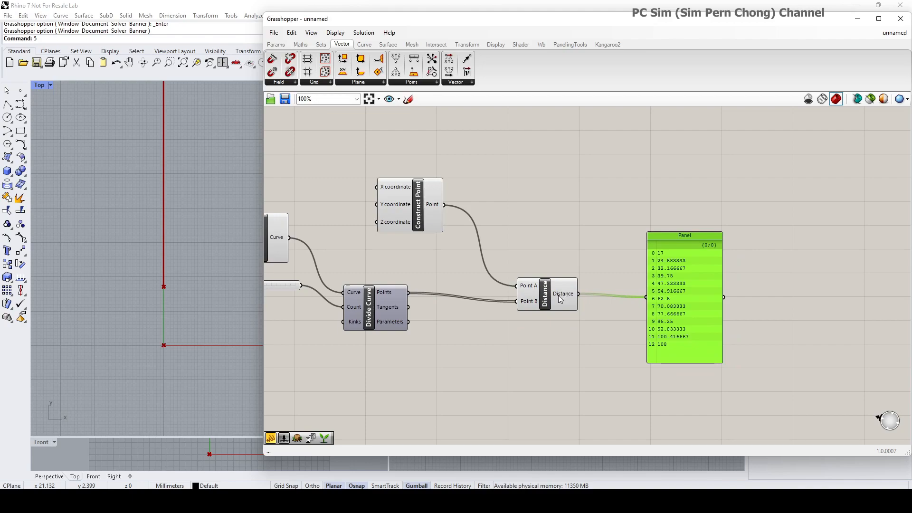
pyautogui.moveTo(563, 298); pyautogui.dragTo(560, 301)
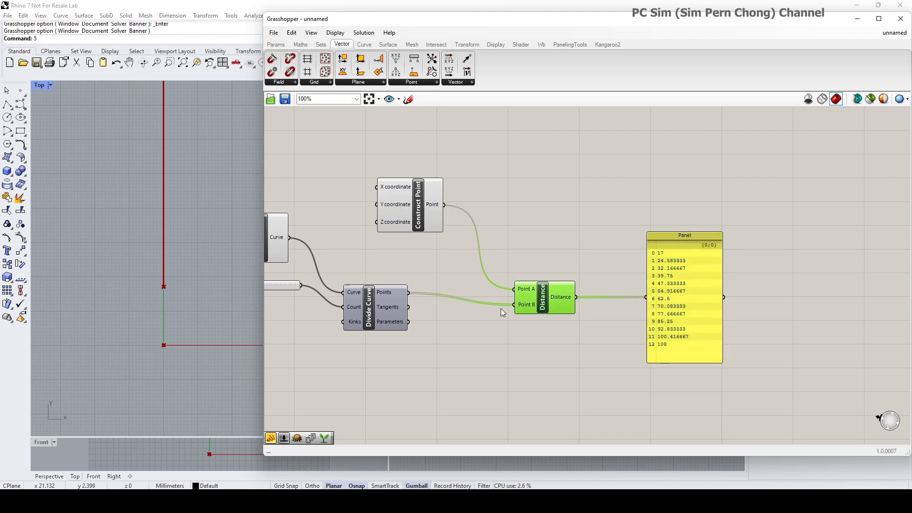
# Shift Distance towards Divide Curve and raise the Panel to free canvas space below them.
pyautogui.moveTo(379, 317)
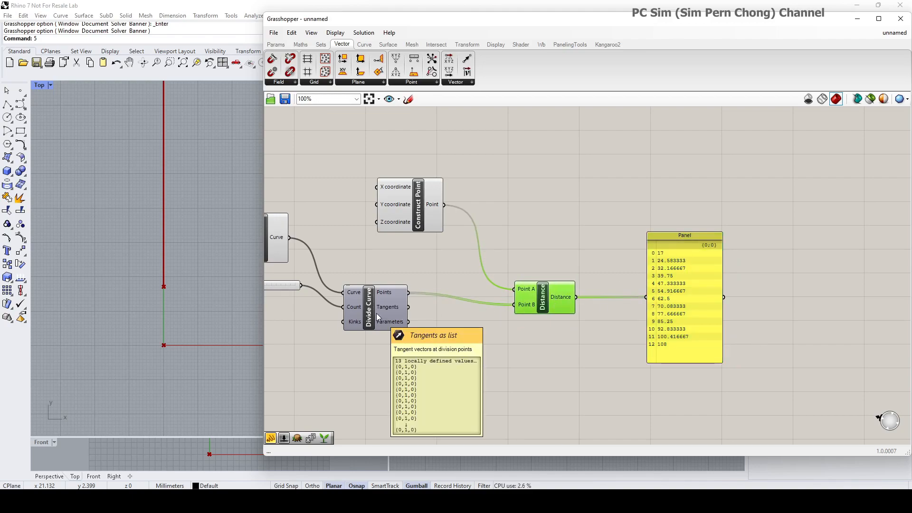
pyautogui.moveTo(545, 305); pyautogui.dragTo(535, 309)
pyautogui.moveTo(670, 234); pyautogui.dragTo(662, 222)
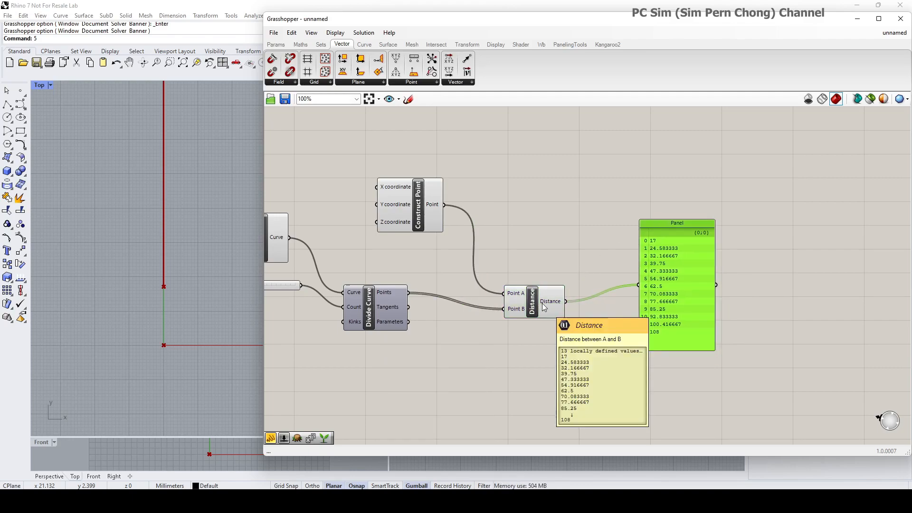
pyautogui.moveTo(566, 329); pyautogui.dragTo(562, 328, button='right')
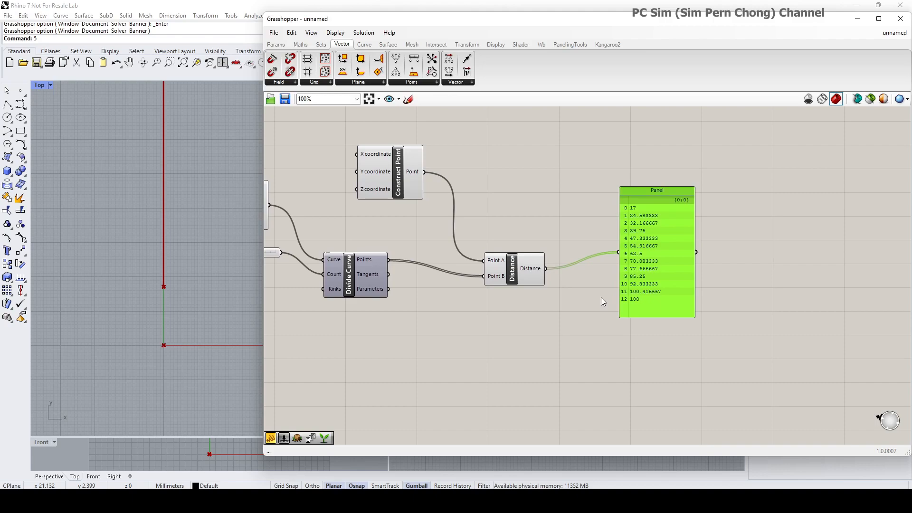
pyautogui.moveTo(664, 193); pyautogui.dragTo(659, 183)
pyautogui.moveTo(521, 266); pyautogui.dragTo(516, 277)
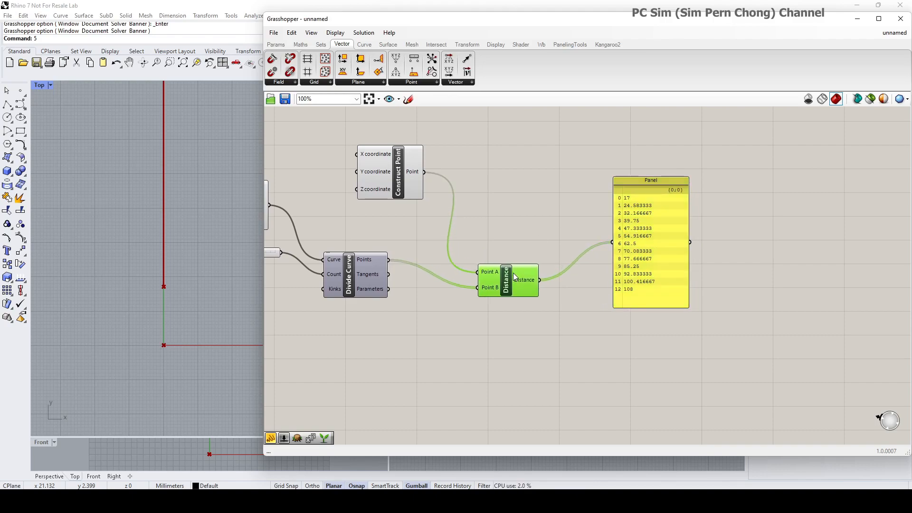
# Add a Scale component and place it below the Panel, keeping Distance close to Divide Curve.
pyautogui.doubleClick(552, 382)
pyautogui.write('sca')
pyautogui.click(556, 349)
pyautogui.click(567, 379)
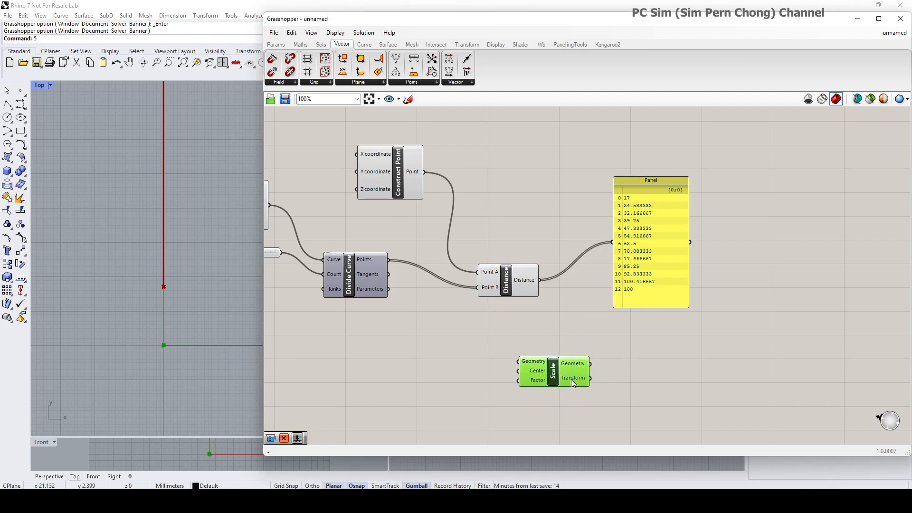
pyautogui.moveTo(568, 380); pyautogui.dragTo(636, 374)
pyautogui.moveTo(520, 287); pyautogui.dragTo(516, 278)
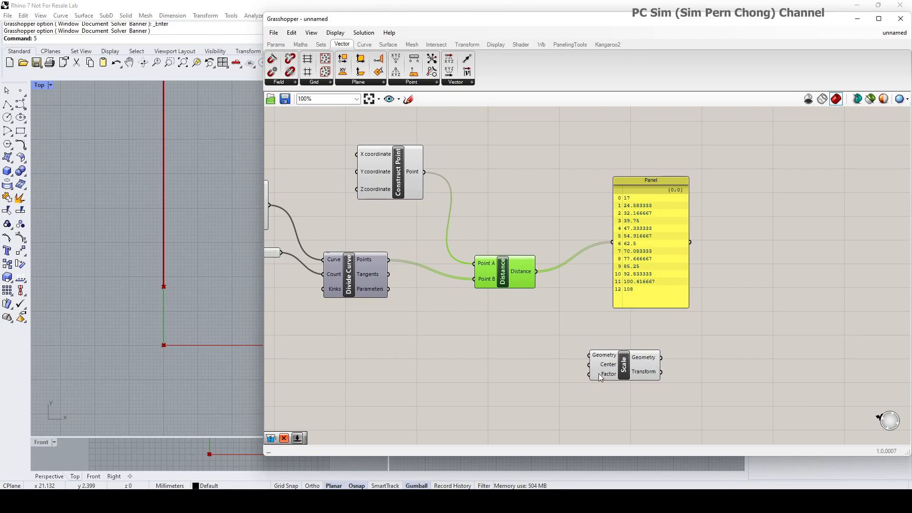
# Lower Divide Curve slightly and connect its Points output to Scale's Geometry input.
pyautogui.click(373, 287)
pyautogui.moveTo(374, 286); pyautogui.dragTo(373, 297)
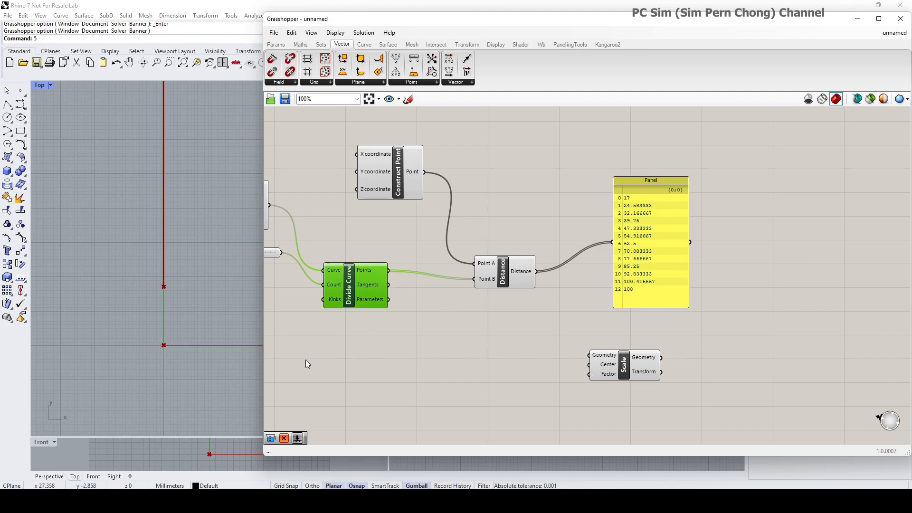
pyautogui.moveTo(389, 271); pyautogui.dragTo(609, 377)
pyautogui.moveTo(599, 374)
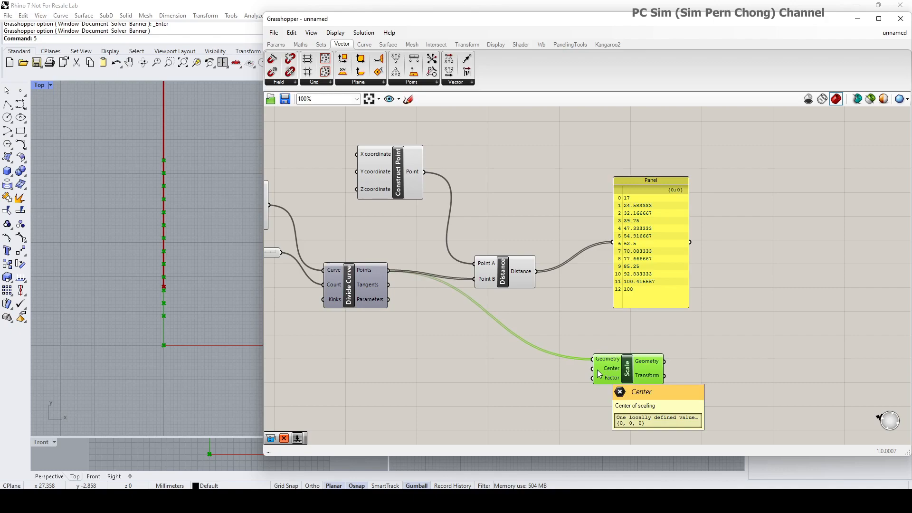
# Connect Construct Point's Point output to Scale's Center input and the Distance output to Scale's Factor input.
pyautogui.moveTo(397, 194); pyautogui.dragTo(384, 190)
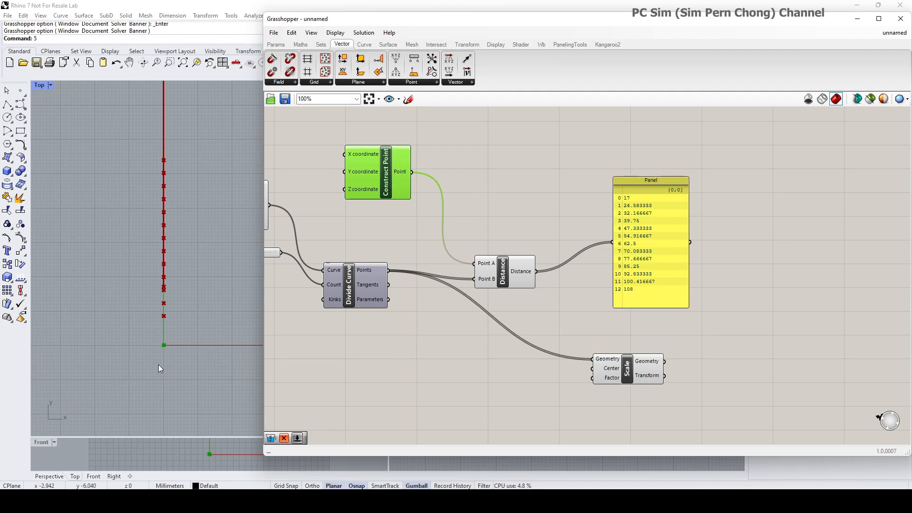
pyautogui.moveTo(412, 172); pyautogui.dragTo(628, 382)
pyautogui.moveTo(515, 272); pyautogui.dragTo(497, 262)
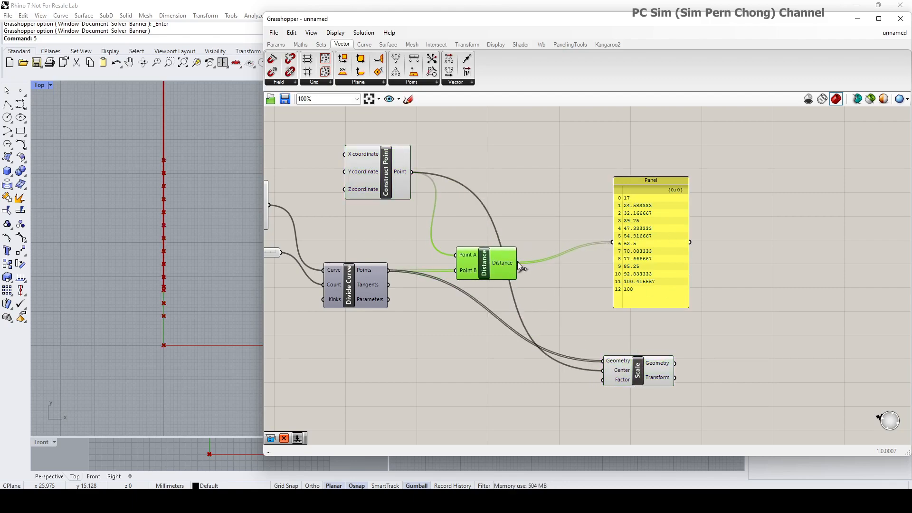
pyautogui.moveTo(518, 263); pyautogui.dragTo(603, 387)
# Examine how far the scaled points spread from the origin in the Top viewport.
pyautogui.scroll(-5, 163, 281)
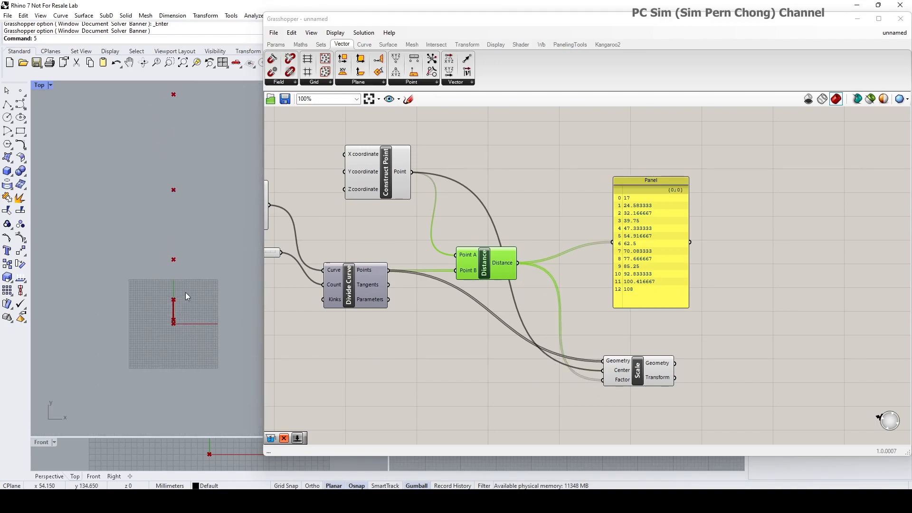
pyautogui.scroll(-5, 186, 295)
pyautogui.moveTo(195, 284); pyautogui.dragTo(175, 346, button='right')
pyautogui.scroll(4, 176, 342)
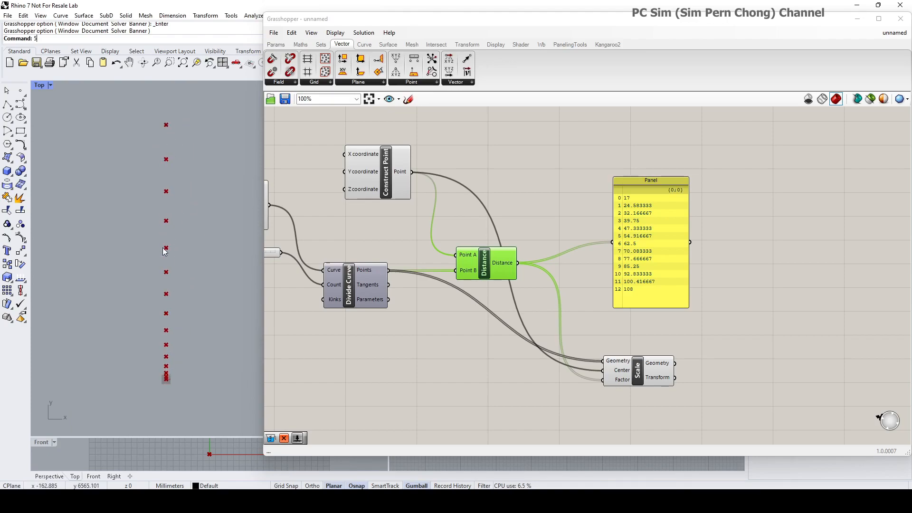
pyautogui.scroll(6, 176, 381)
pyautogui.moveTo(141, 380); pyautogui.dragTo(206, 289, button='right')
pyautogui.scroll(3, 192, 300)
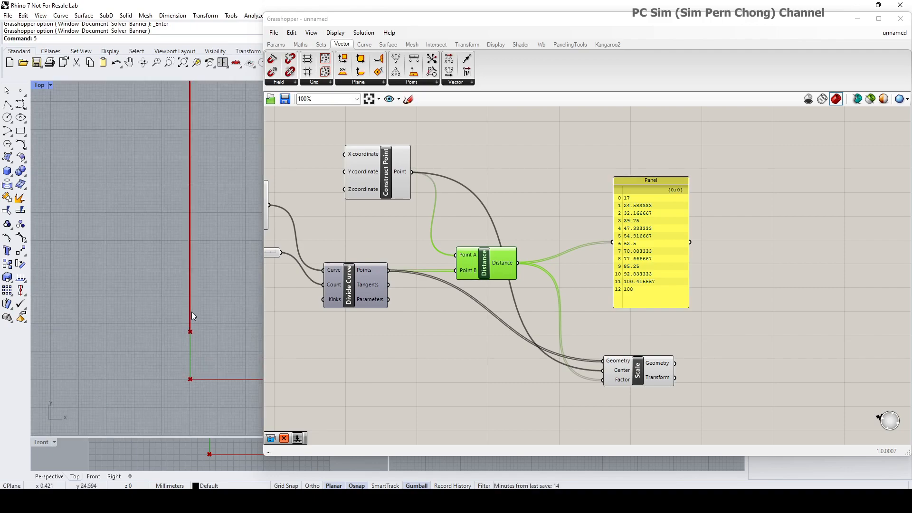
pyautogui.moveTo(204, 321); pyautogui.dragTo(165, 315, button='right')
# Move Scale further away and Distance below and nearer Divide Curve to make room for more components between them.
pyautogui.moveTo(638, 372); pyautogui.dragTo(661, 370)
pyautogui.moveTo(472, 275); pyautogui.dragTo(434, 314)
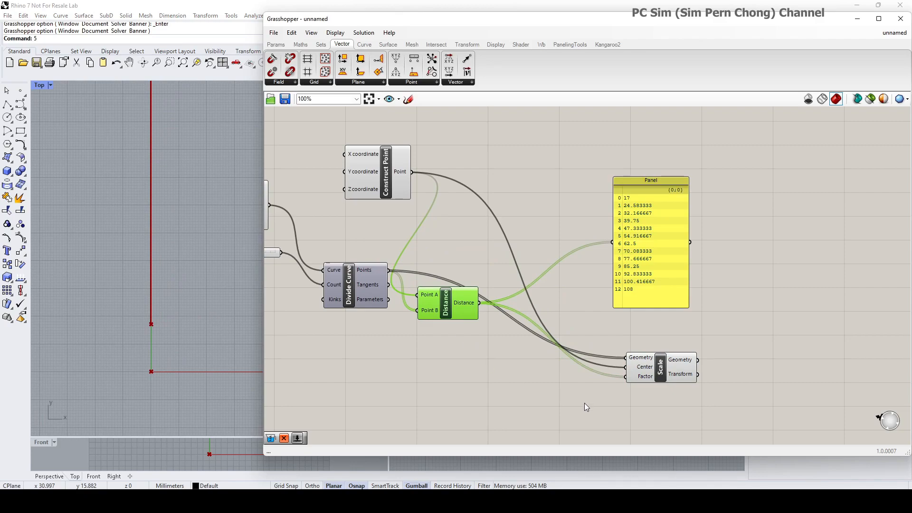
pyautogui.moveTo(550, 397); pyautogui.dragTo(532, 321, button='right')
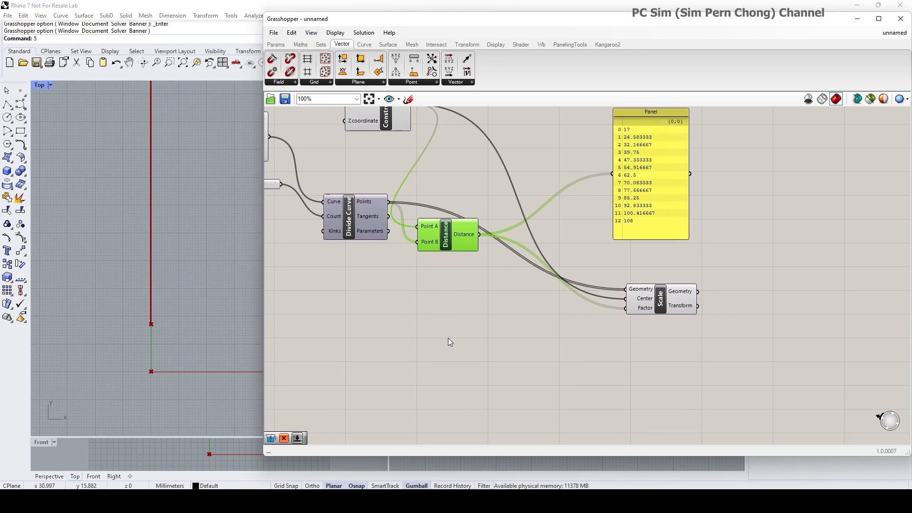
pyautogui.moveTo(660, 303); pyautogui.dragTo(674, 297)
pyautogui.moveTo(463, 243); pyautogui.dragTo(472, 248)
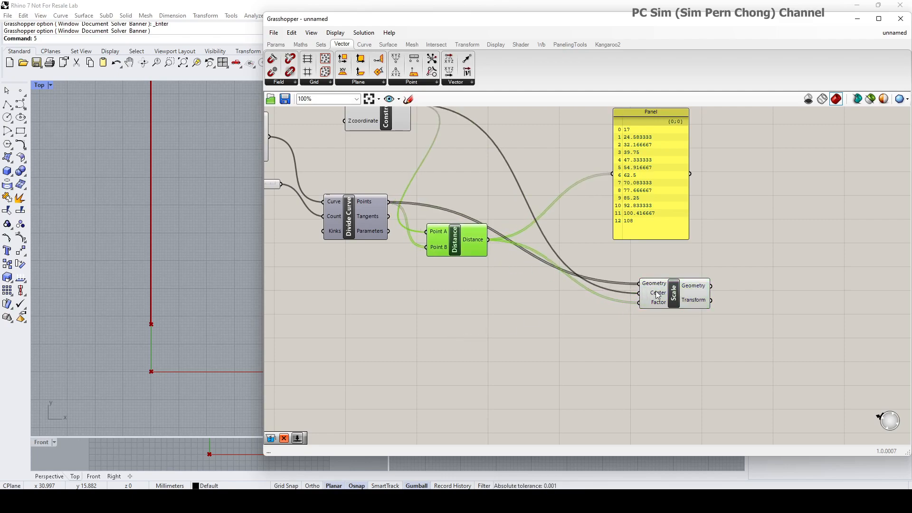
pyautogui.moveTo(663, 294); pyautogui.dragTo(672, 295)
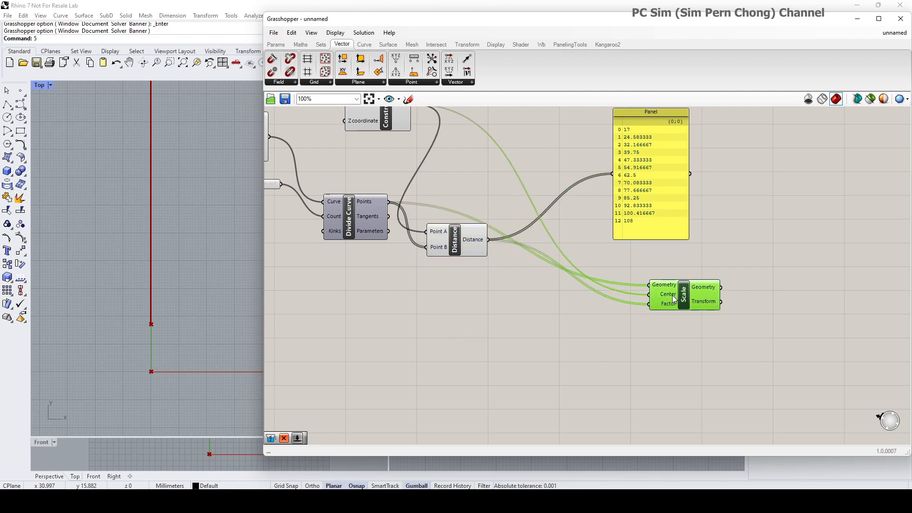
# Add a Remap Numbers component and place it below the wires between Distance and Scale.
pyautogui.doubleClick(491, 352)
pyautogui.write('re')
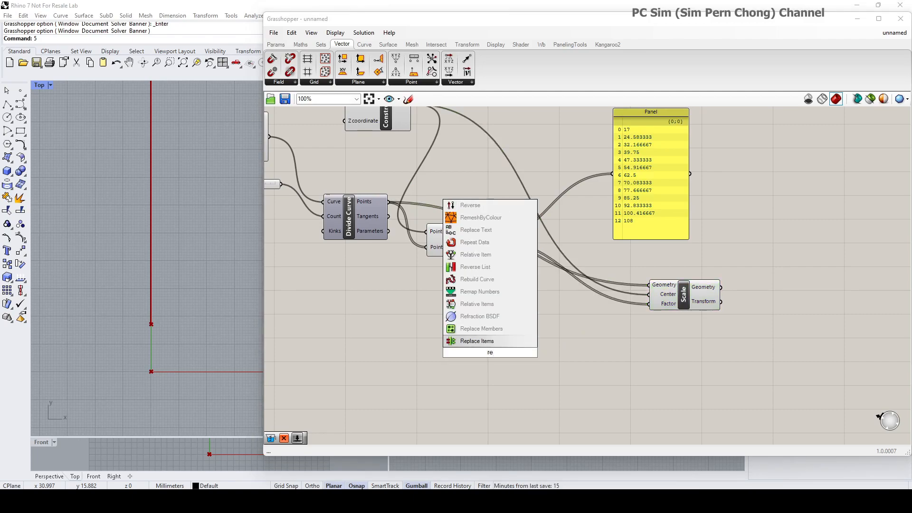
pyautogui.click(478, 291)
pyautogui.moveTo(515, 352); pyautogui.dragTo(548, 354)
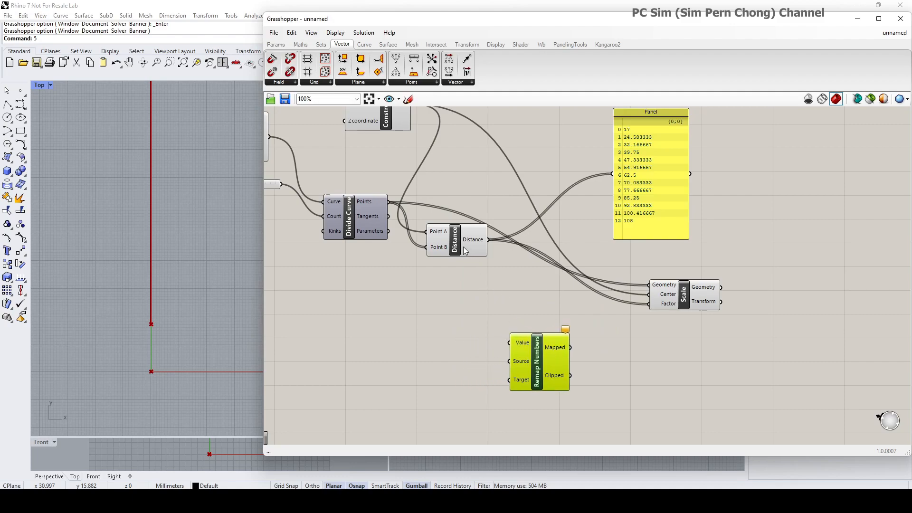
pyautogui.moveTo(464, 247); pyautogui.dragTo(457, 257)
pyautogui.moveTo(536, 376); pyautogui.dragTo(552, 372)
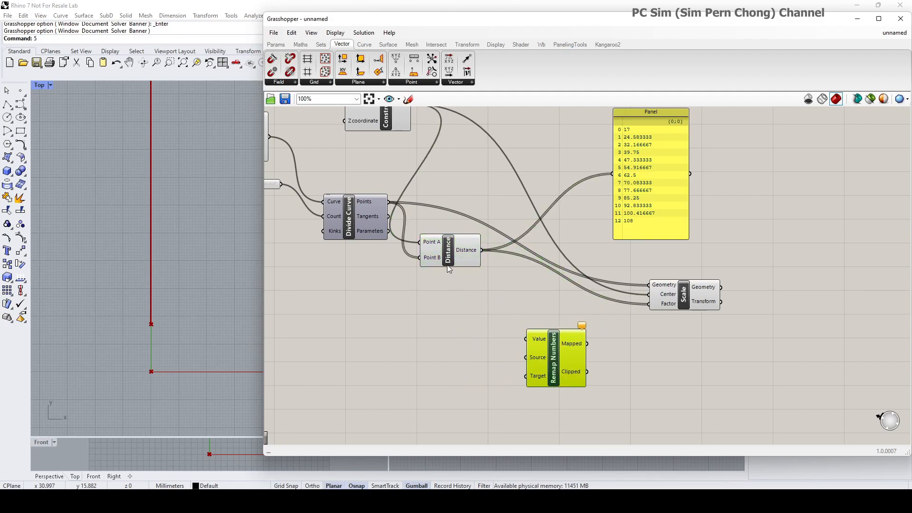
pyautogui.moveTo(448, 266); pyautogui.dragTo(442, 275)
pyautogui.moveTo(562, 365); pyautogui.dragTo(575, 365)
# Add a Bounds component below Distance, ahead of Remap Numbers.
pyautogui.doubleClick(392, 350)
pyautogui.write('bounds')
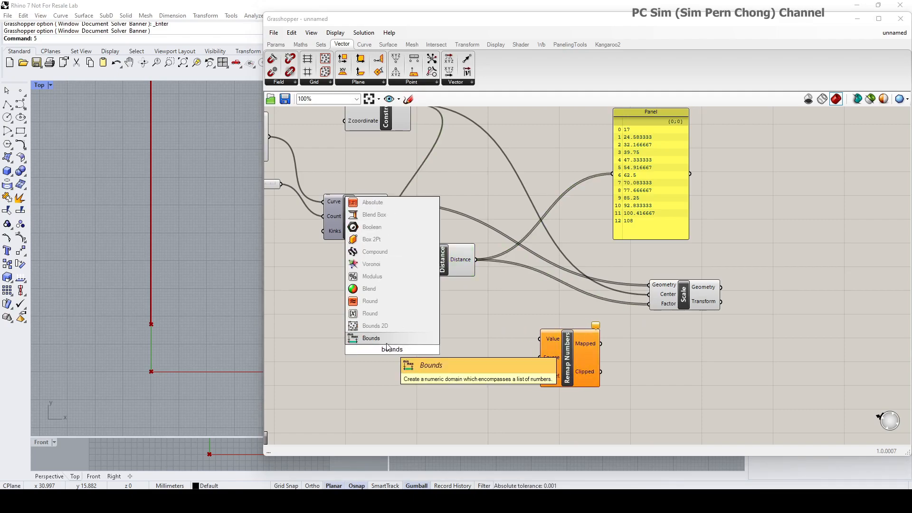
pyautogui.click(386, 339)
# Rearrange Divide Curve, Remap Numbers, Bounds, Distance and the Panel so that Distance sits above Bounds with space before Remap Numbers.
pyautogui.moveTo(349, 216); pyautogui.dragTo(307, 225)
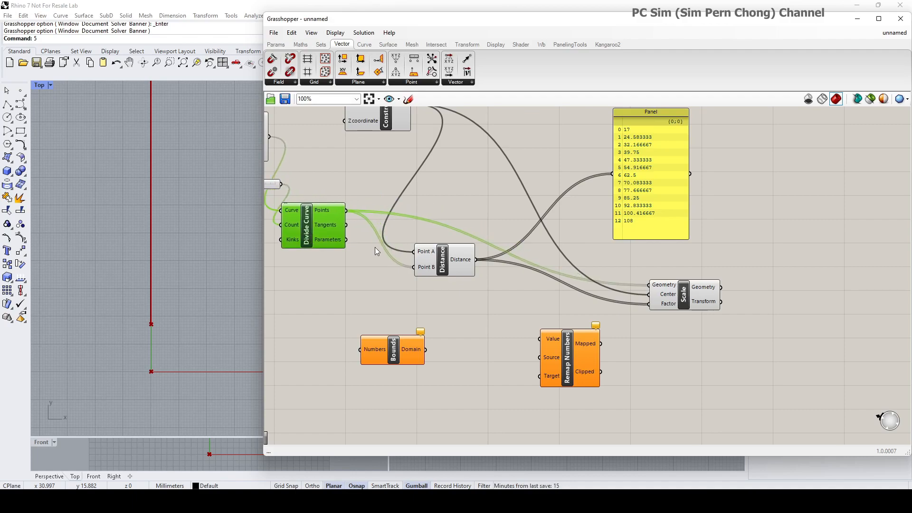
pyautogui.moveTo(570, 359); pyautogui.dragTo(590, 367)
pyautogui.moveTo(424, 364); pyautogui.dragTo(447, 364)
pyautogui.moveTo(449, 273); pyautogui.dragTo(413, 294)
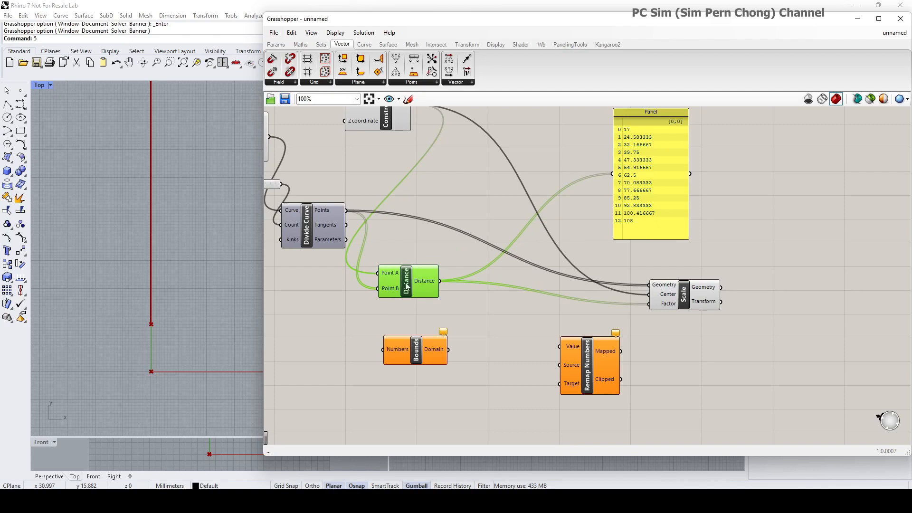
pyautogui.moveTo(637, 115); pyautogui.dragTo(562, 151)
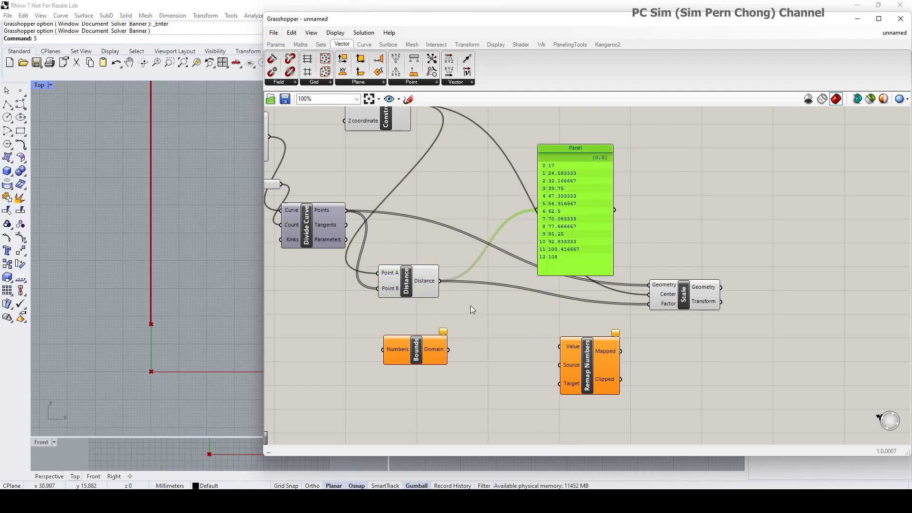
# Wire Distance into the Remap Numbers value and the Bounds numbers, feed the Bounds domain into Source, and space the components out.
pyautogui.moveTo(440, 281); pyautogui.dragTo(559, 348)
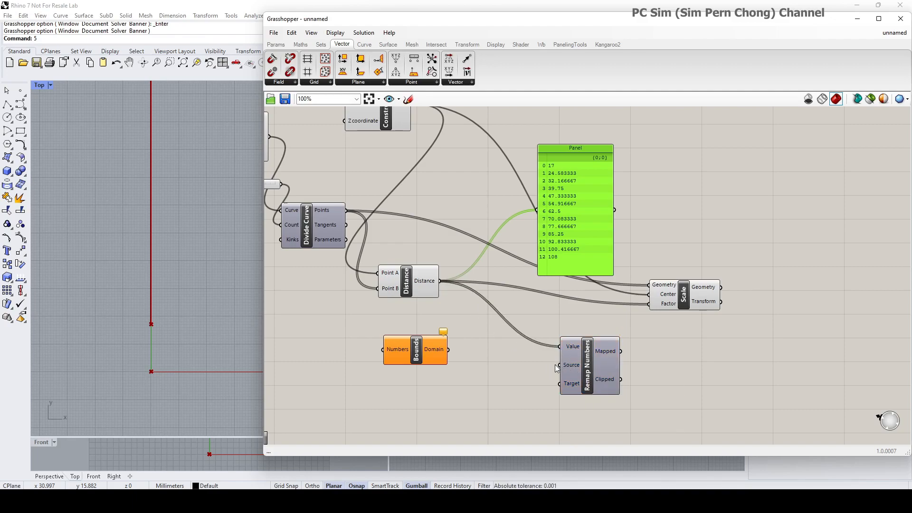
pyautogui.moveTo(427, 349); pyautogui.dragTo(453, 354)
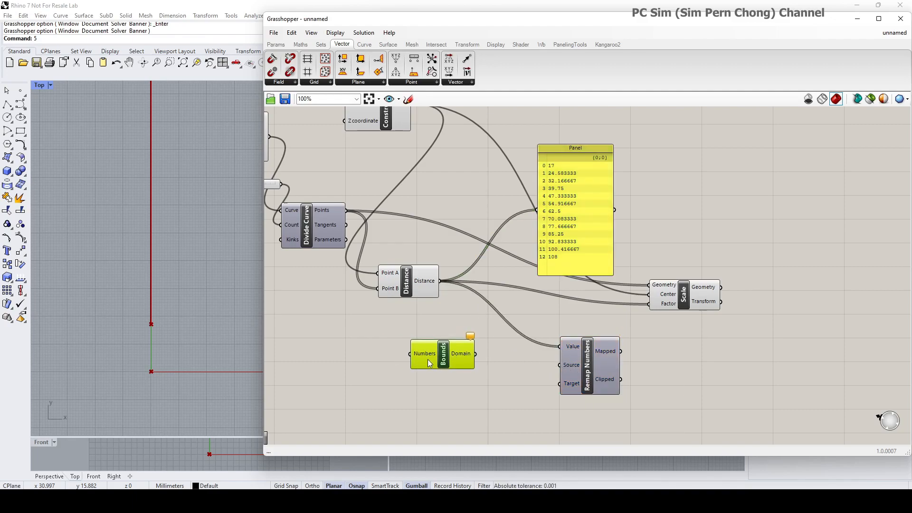
pyautogui.moveTo(460, 348); pyautogui.dragTo(479, 349)
pyautogui.moveTo(427, 288); pyautogui.dragTo(633, 388)
pyautogui.moveTo(456, 365); pyautogui.dragTo(447, 366)
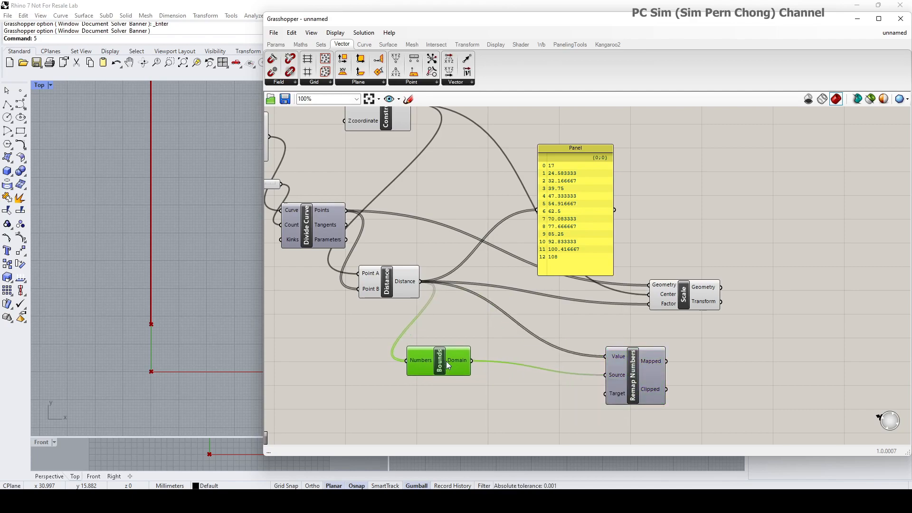
# Insert a Panel between Bounds and Remap Numbers, passing the Bounds domain through it into the Source input.
pyautogui.doubleClick(504, 340)
pyautogui.write('panel')
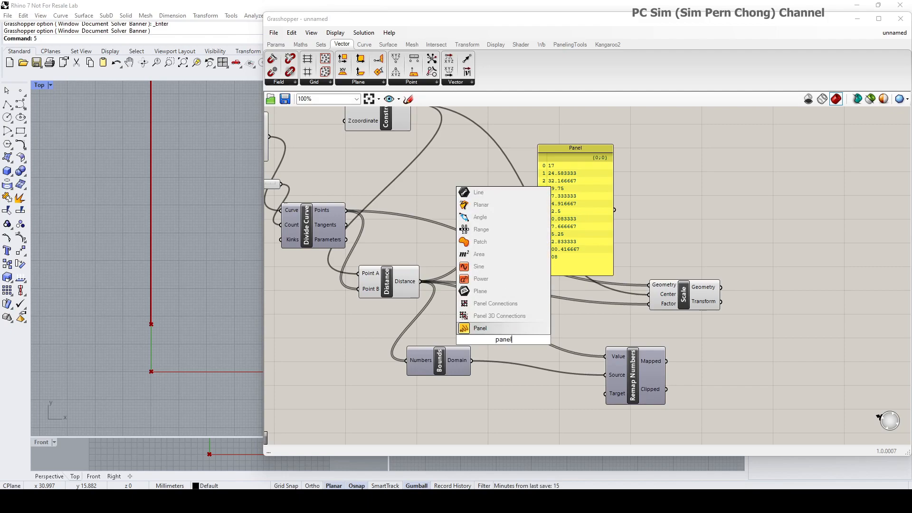
pyautogui.click(494, 328)
pyautogui.moveTo(531, 346); pyautogui.dragTo(472, 360)
pyautogui.moveTo(563, 357); pyautogui.dragTo(605, 375)
pyautogui.moveTo(521, 340); pyautogui.dragTo(530, 347)
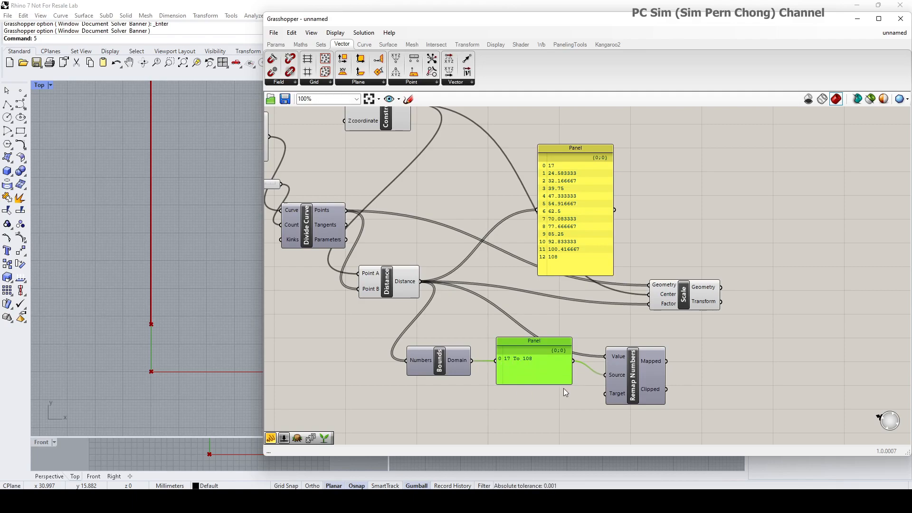
# Move Remap Numbers further from the Bounds panel and slightly lower to make room for a target domain.
pyautogui.click(633, 395)
pyautogui.moveTo(633, 396); pyautogui.dragTo(656, 392)
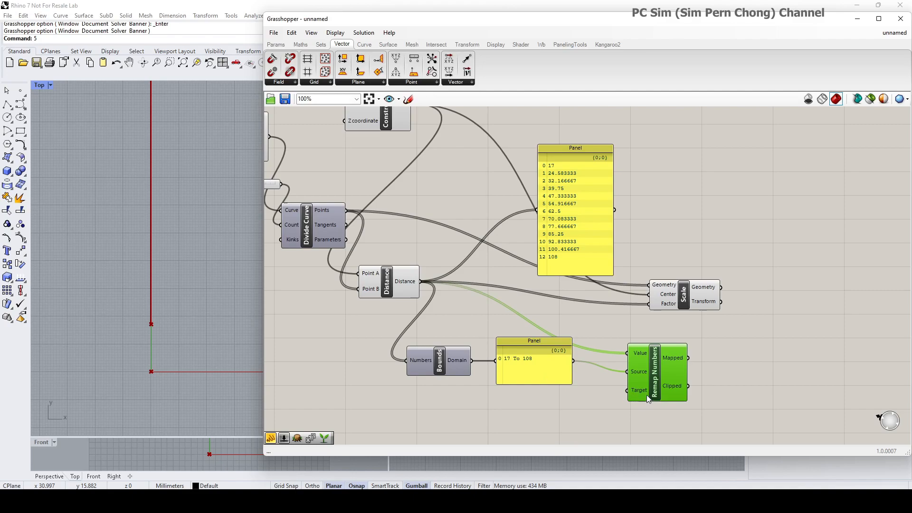
pyautogui.moveTo(649, 390); pyautogui.dragTo(650, 394)
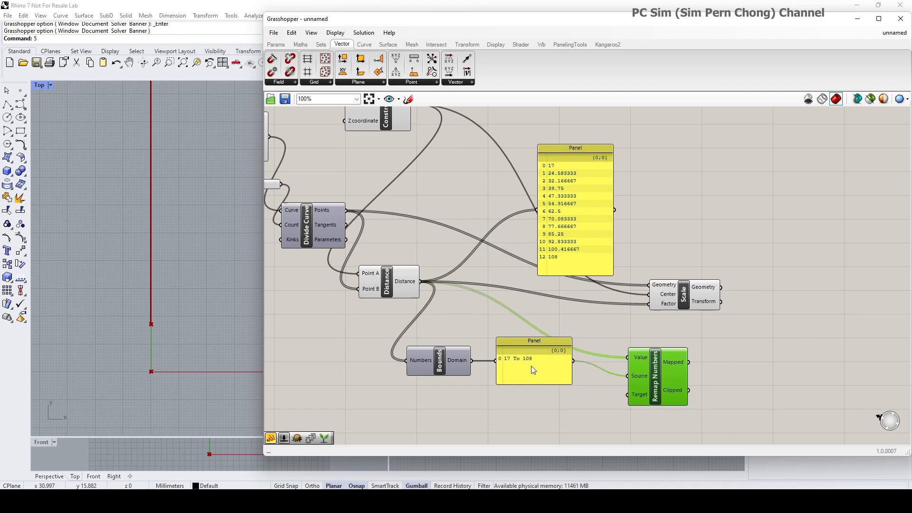
pyautogui.moveTo(654, 404); pyautogui.dragTo(664, 408)
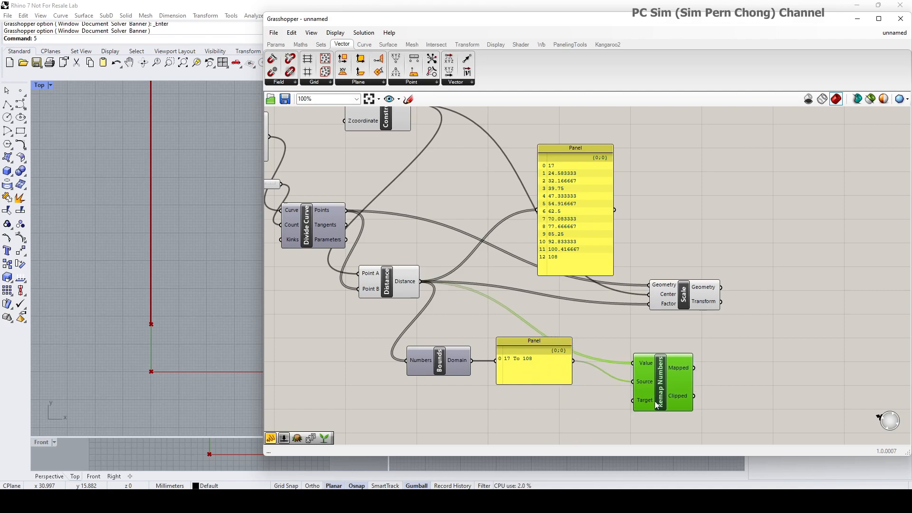
pyautogui.moveTo(597, 403); pyautogui.dragTo(583, 339, button='right')
pyautogui.moveTo(647, 341); pyautogui.dragTo(655, 350)
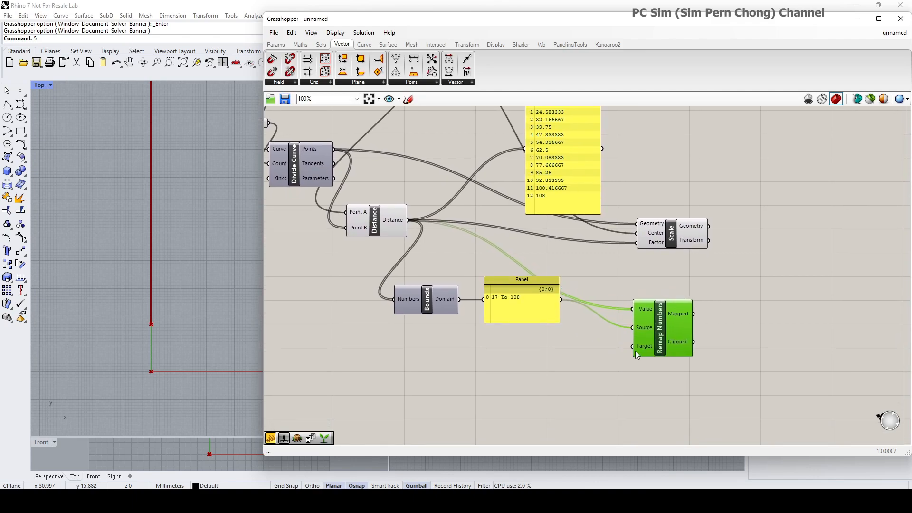
# Add a Construct Domain component below Bounds and connect its domain to the Target input of Remap Numbers.
pyautogui.click(467, 374)
pyautogui.doubleClick(466, 372)
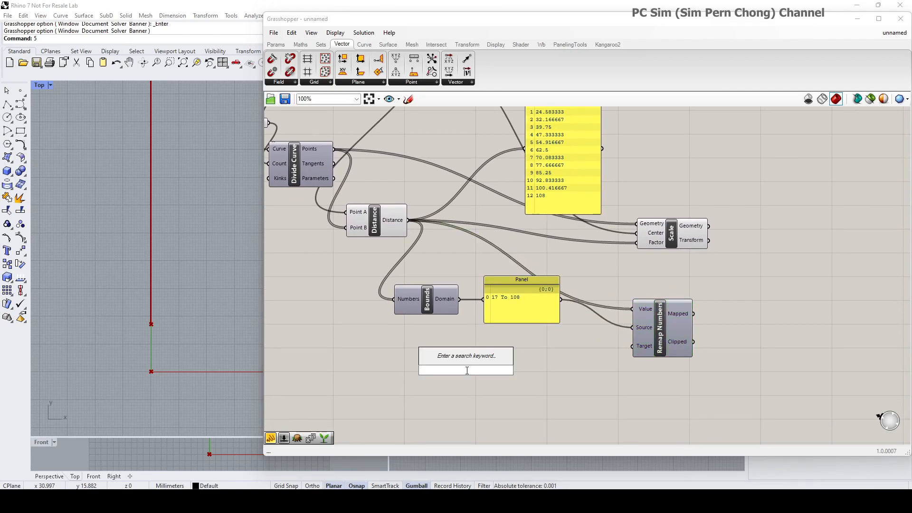
pyautogui.write('con')
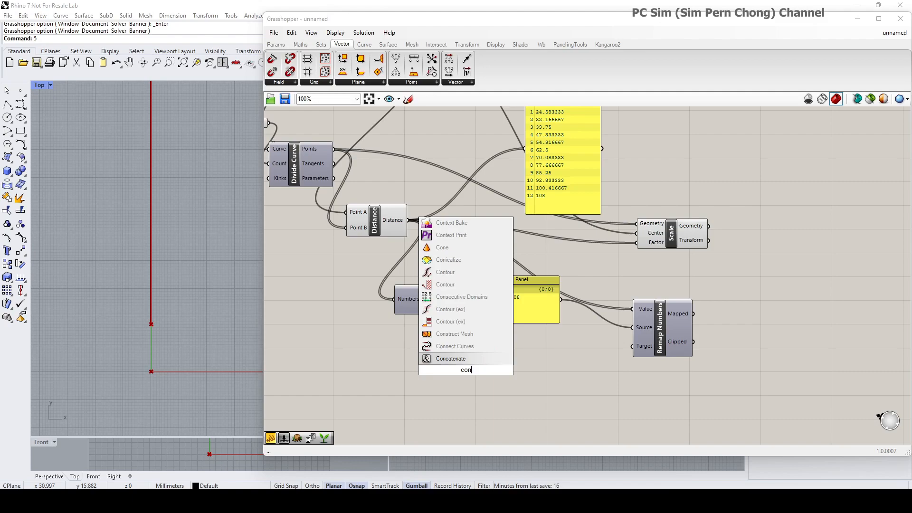
pyautogui.write('str')
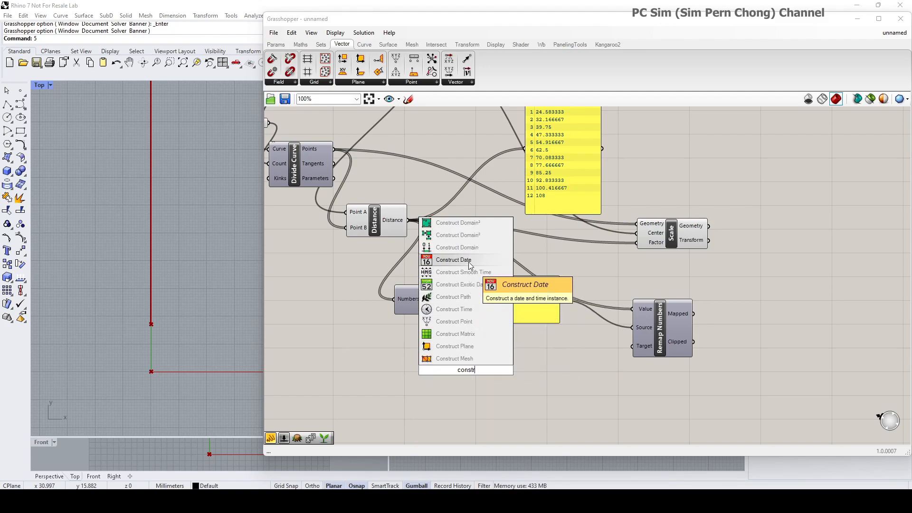
pyautogui.click(465, 250)
pyautogui.moveTo(456, 366); pyautogui.dragTo(633, 346)
pyautogui.moveTo(458, 386); pyautogui.dragTo(488, 401)
# Add two number sliders ranging from -10 to 20 and connect them to Domain start and Domain end.
pyautogui.click(317, 358)
pyautogui.doubleClick(318, 357)
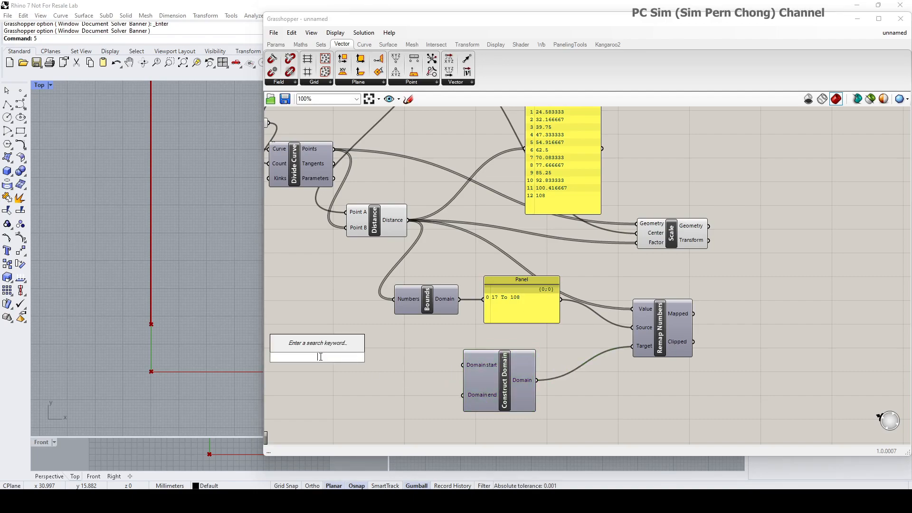
pyautogui.write('-')
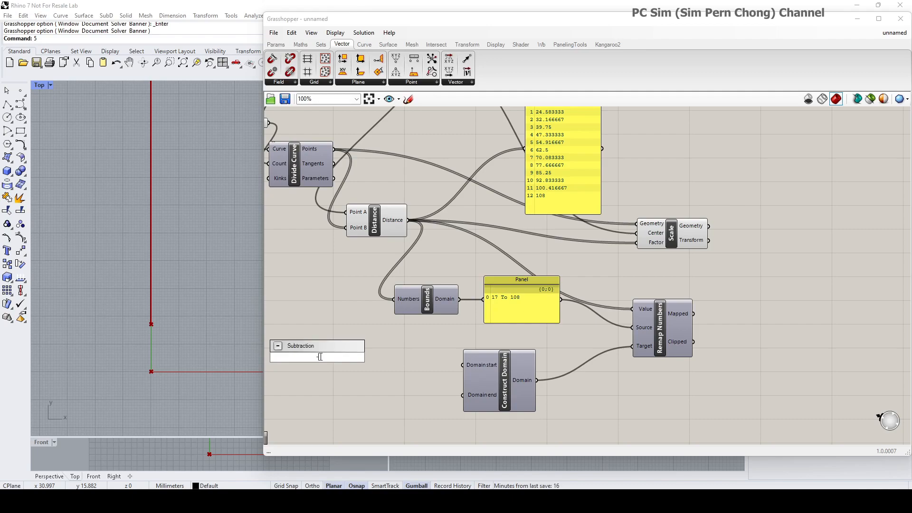
pyautogui.write('10<20')
pyautogui.press('Return')
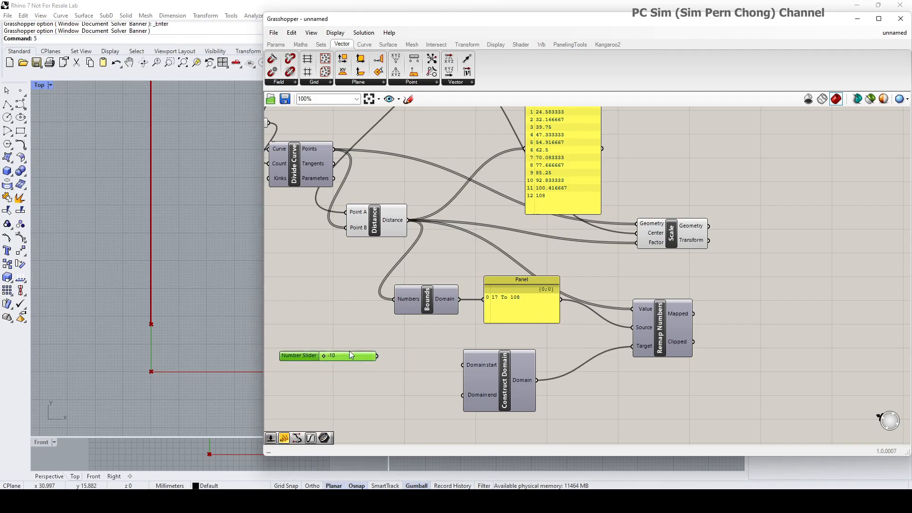
pyautogui.doubleClick(370, 390)
pyautogui.moveTo(387, 349); pyautogui.dragTo(462, 365)
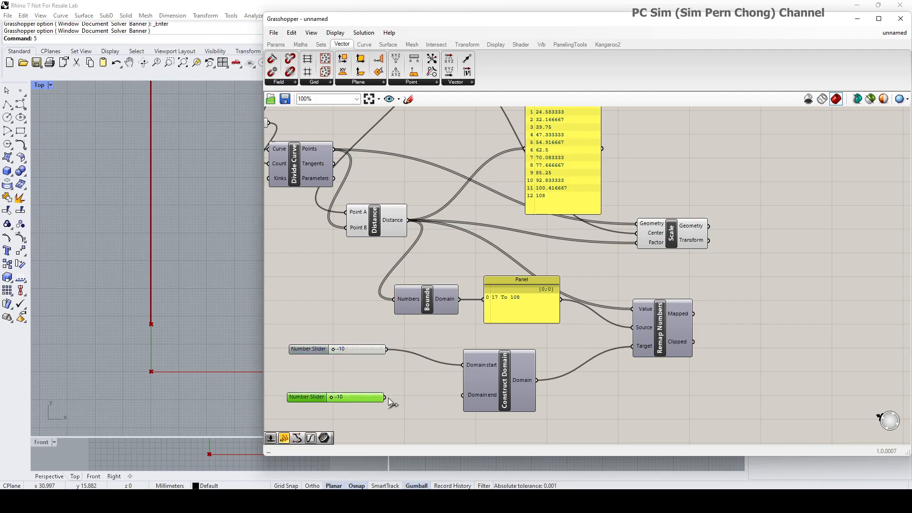
pyautogui.scroll(-2, 144, 247)
pyautogui.scroll(1, 404, 314)
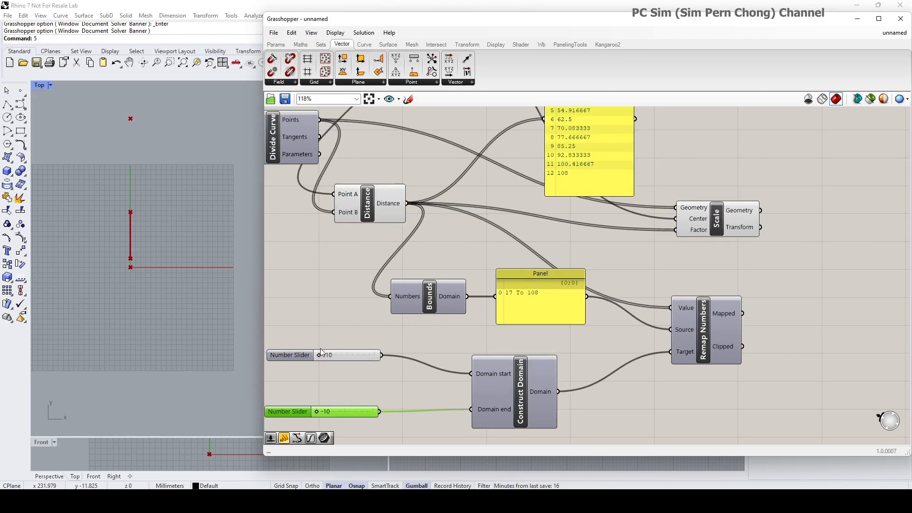
# Set the domain sliders to -6 and -2, and feed the Mapped output of Remap Numbers into the Scale factor.
pyautogui.moveTo(316, 411); pyautogui.dragTo(331, 412)
pyautogui.moveTo(707, 235); pyautogui.dragTo(820, 271)
pyautogui.moveTo(731, 330); pyautogui.dragTo(789, 264)
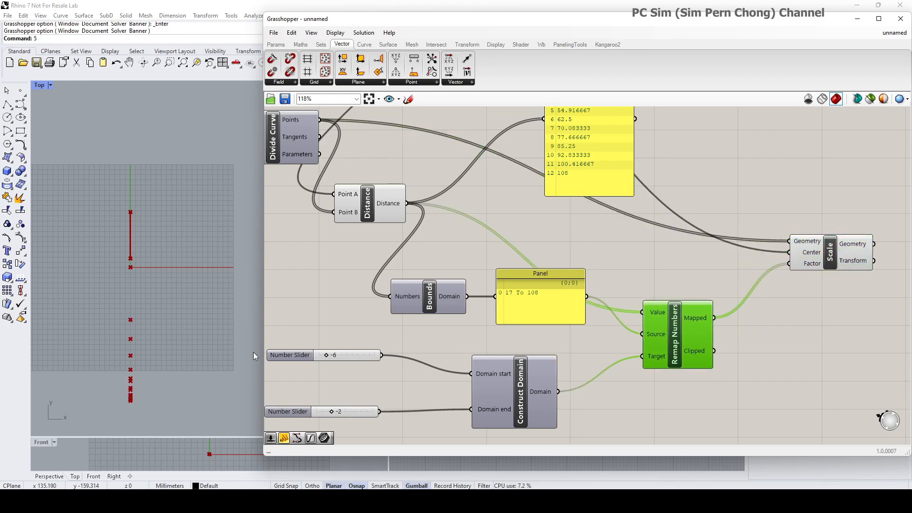
# Try a target domain with start 8 and end 4, checking the scaled points in the Top viewport.
pyautogui.moveTo(327, 355); pyautogui.dragTo(352, 354)
pyautogui.moveTo(332, 411); pyautogui.dragTo(343, 412)
pyautogui.scroll(-6, 144, 235)
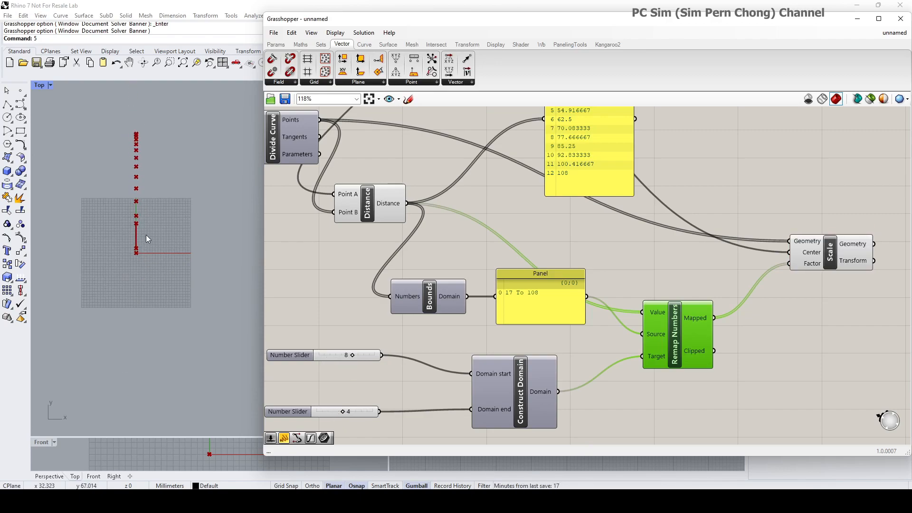
pyautogui.moveTo(148, 238); pyautogui.dragTo(175, 320, button='right')
pyautogui.scroll(8, 176, 321)
# Try raising the target domain's end value and lowering its start value to 2.
pyautogui.moveTo(342, 412); pyautogui.dragTo(347, 411)
pyautogui.moveTo(352, 355); pyautogui.dragTo(342, 357)
pyautogui.scroll(-1, 344, 233)
# Turn off the preview of the Rebuild Curve and Line components.
pyautogui.moveTo(343, 237); pyautogui.dragTo(487, 298, button='right')
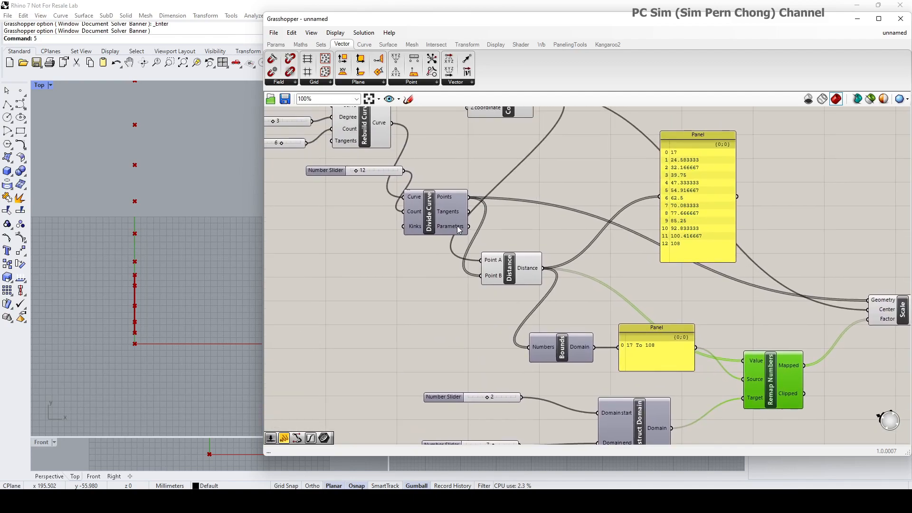
pyautogui.click(429, 210)
pyautogui.rightClick(430, 212)
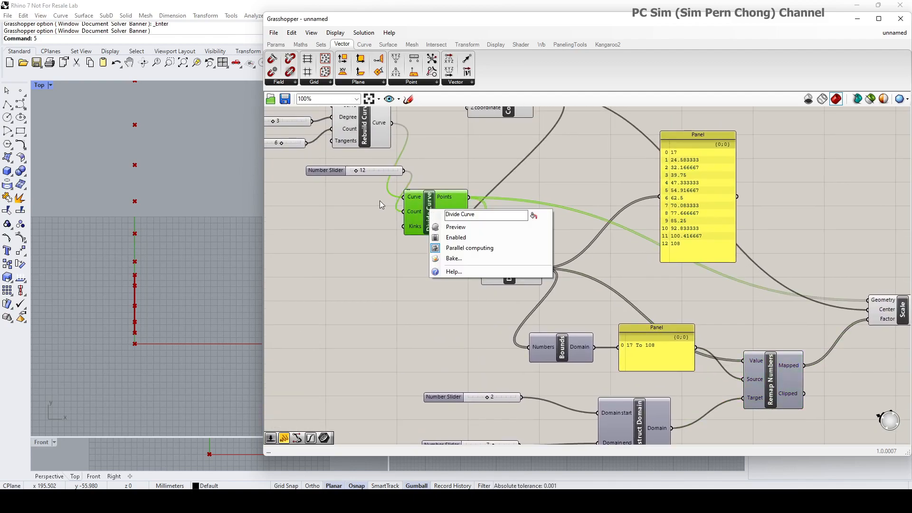
pyautogui.click(339, 218)
pyautogui.moveTo(339, 218); pyautogui.dragTo(408, 319, button='right')
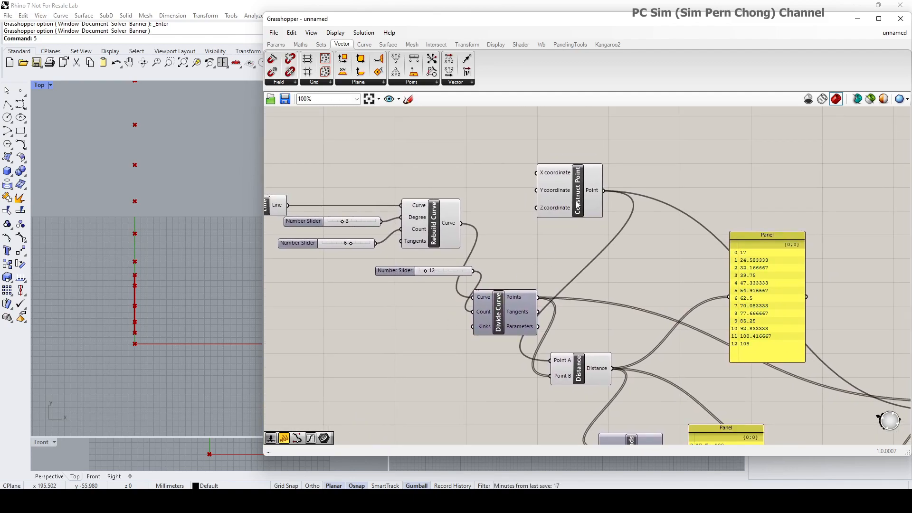
pyautogui.moveTo(369, 282); pyautogui.dragTo(515, 318, button='right')
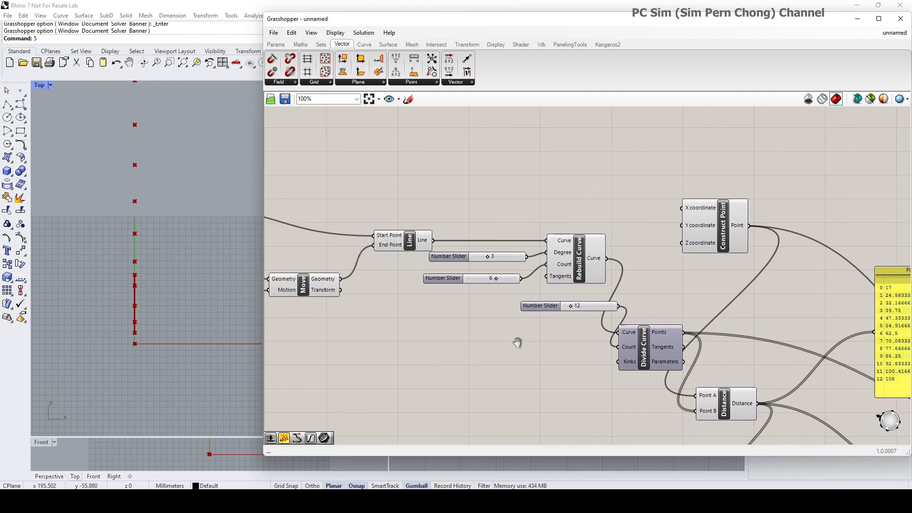
pyautogui.click(584, 265)
pyautogui.rightClick(584, 265)
pyautogui.click(589, 278)
pyautogui.click(417, 245)
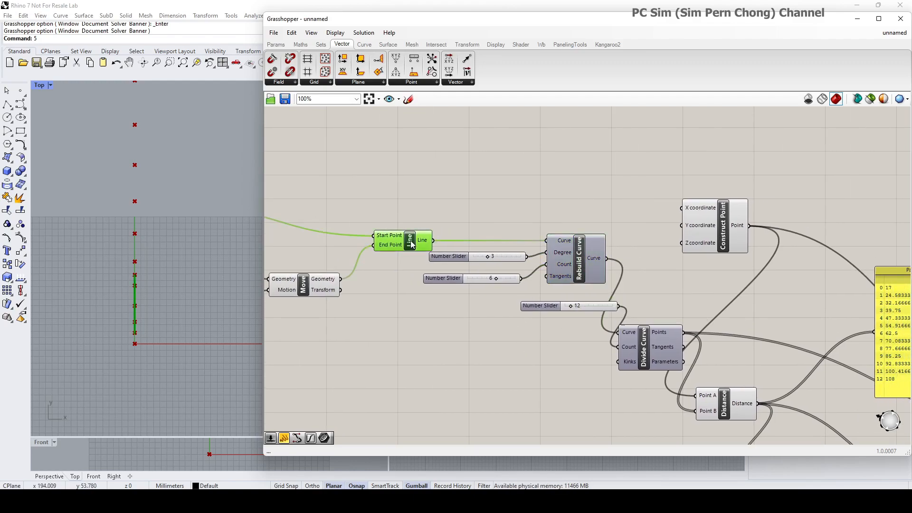
# Try a target domain with start 10 and end 5 to tighten the spacing of the outer points.
pyautogui.moveTo(153, 304); pyautogui.dragTo(175, 330, button='right')
pyautogui.scroll(-2, 171, 357)
pyautogui.scroll(4, 169, 364)
pyautogui.scroll(-2, 169, 364)
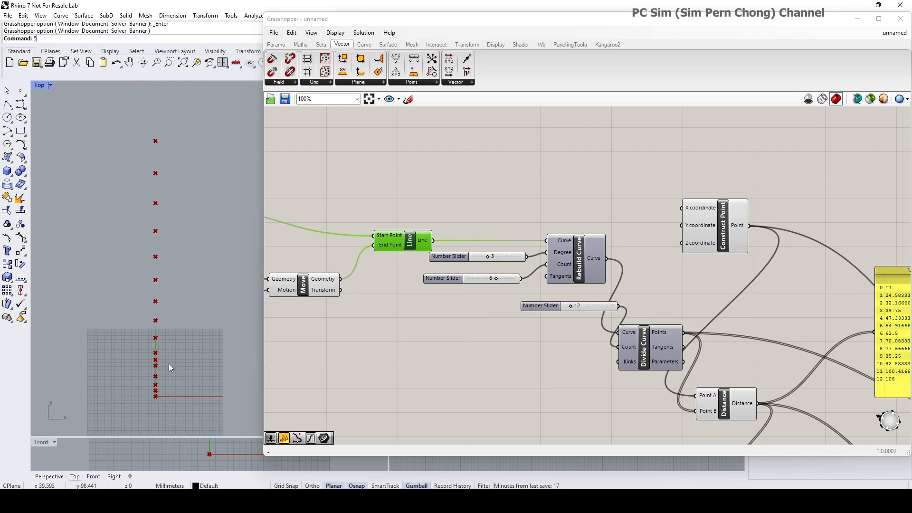
pyautogui.moveTo(170, 365); pyautogui.dragTo(154, 335, button='right')
pyautogui.moveTo(693, 437); pyautogui.dragTo(439, 259, button='right')
pyautogui.moveTo(459, 403); pyautogui.dragTo(445, 402)
pyautogui.moveTo(447, 354)
pyautogui.mouseDown()
pyautogui.moveTo(471, 352)
pyautogui.moveTo(460, 353)
pyautogui.mouseUp()
pyautogui.scroll(4, 447, 394)
pyautogui.moveTo(446, 402); pyautogui.dragTo(450, 403)
pyautogui.moveTo(473, 306); pyautogui.dragTo(472, 304)
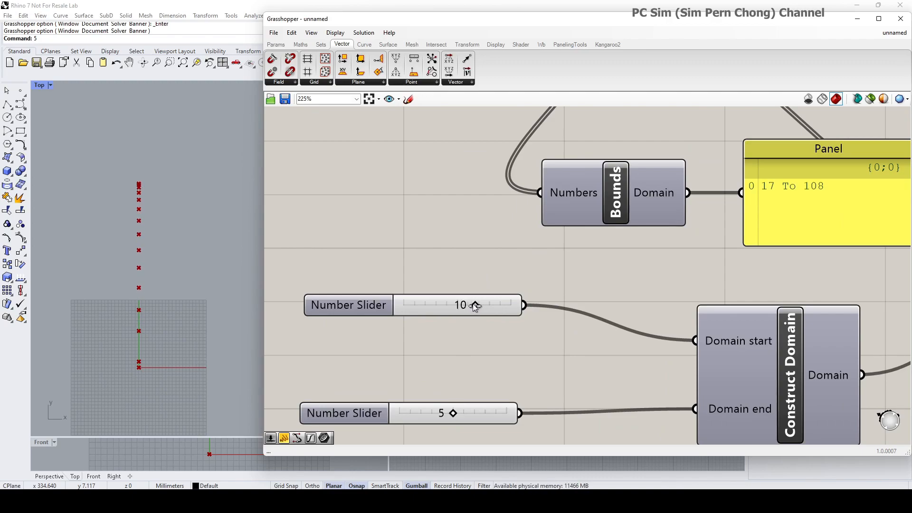
# Set the Domain end slider to 3 and inspect the resulting point spacing in the Top viewport.
pyautogui.scroll(2, 143, 335)
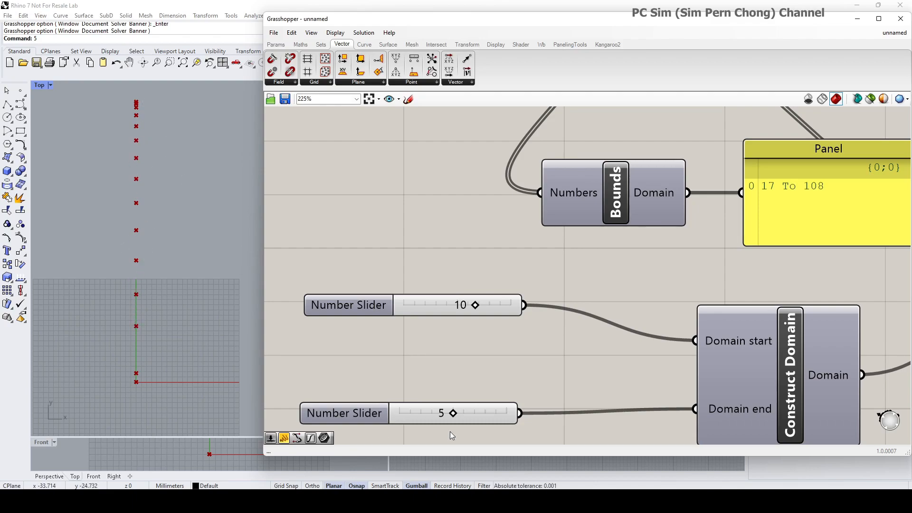
pyautogui.moveTo(456, 414)
pyautogui.mouseDown()
pyautogui.moveTo(466, 413)
pyautogui.moveTo(449, 413)
pyautogui.mouseUp()
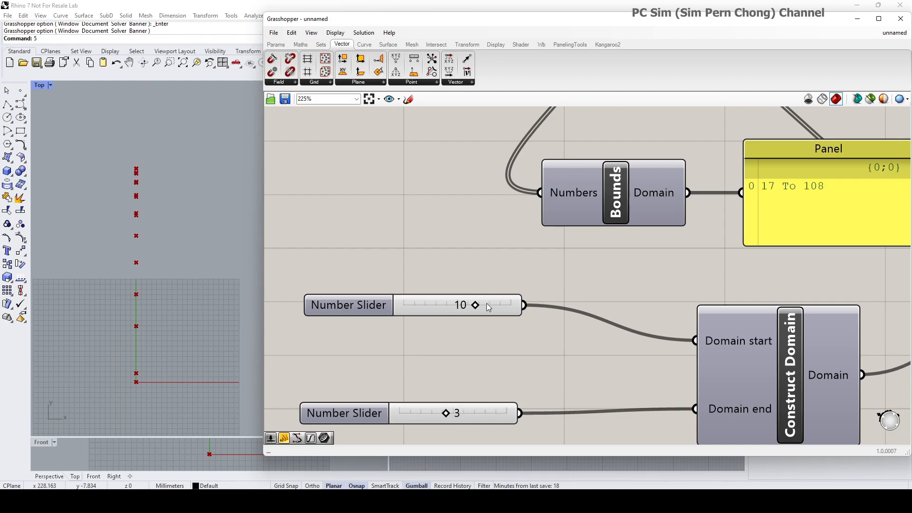
pyautogui.moveTo(474, 305); pyautogui.dragTo(475, 304)
pyautogui.scroll(2, 119, 362)
pyautogui.scroll(1, 119, 362)
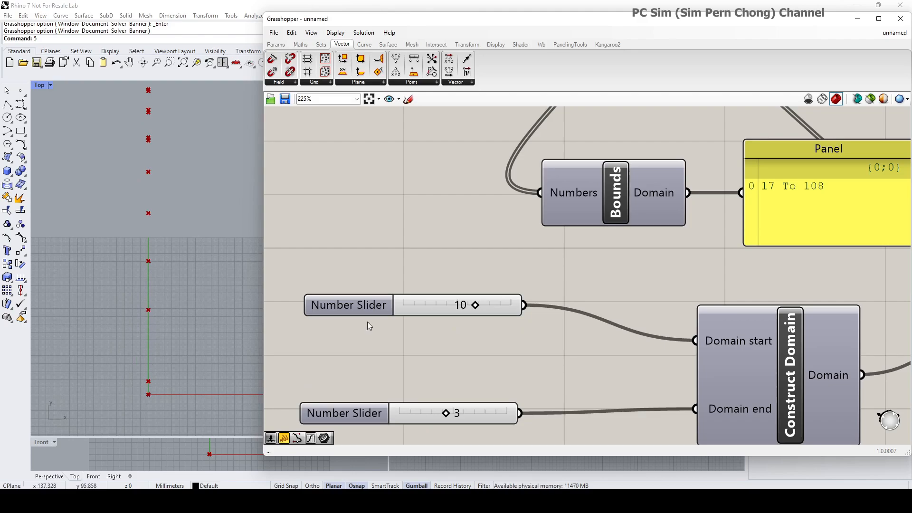
# Set the Y coordinate slider of the first Construct Point to 7.
pyautogui.scroll(-5, 452, 255)
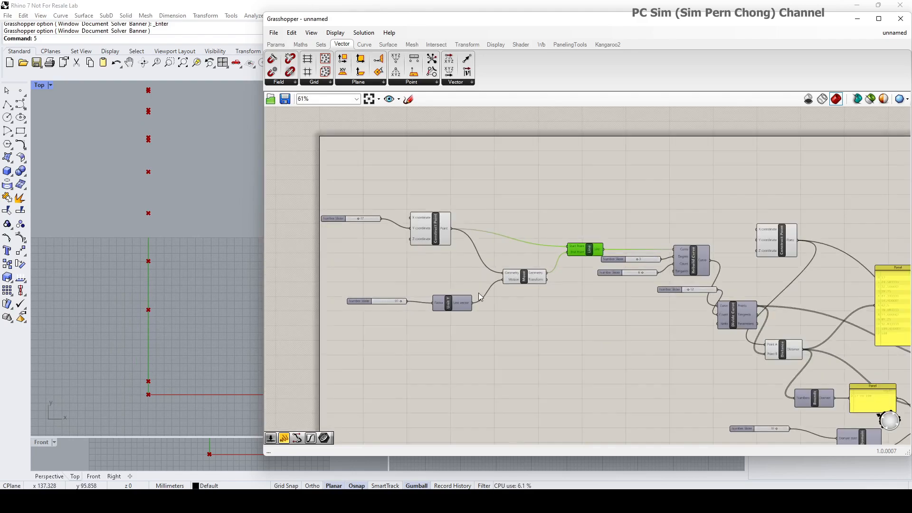
pyautogui.scroll(1, 480, 292)
pyautogui.moveTo(337, 205); pyautogui.dragTo(330, 206)
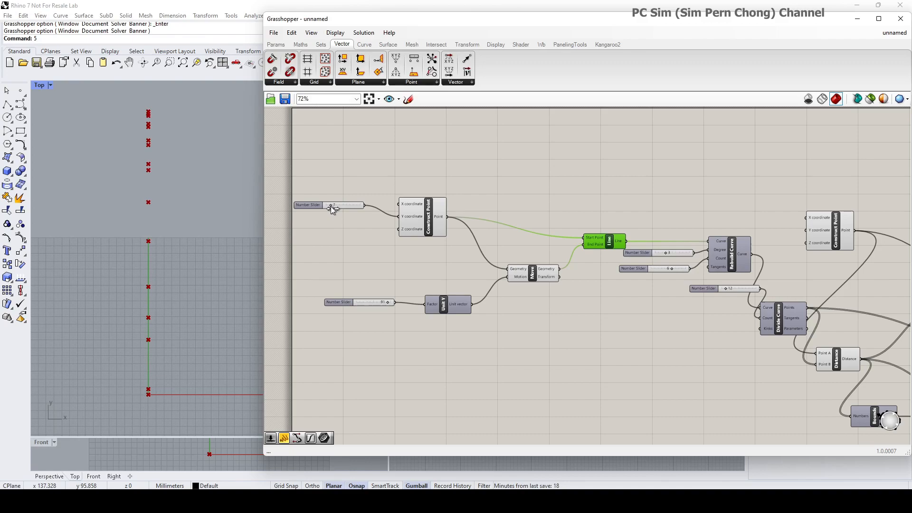
# Turn off the preview of the Move component and the first Construct Point.
pyautogui.click(532, 273)
pyautogui.rightClick(533, 273)
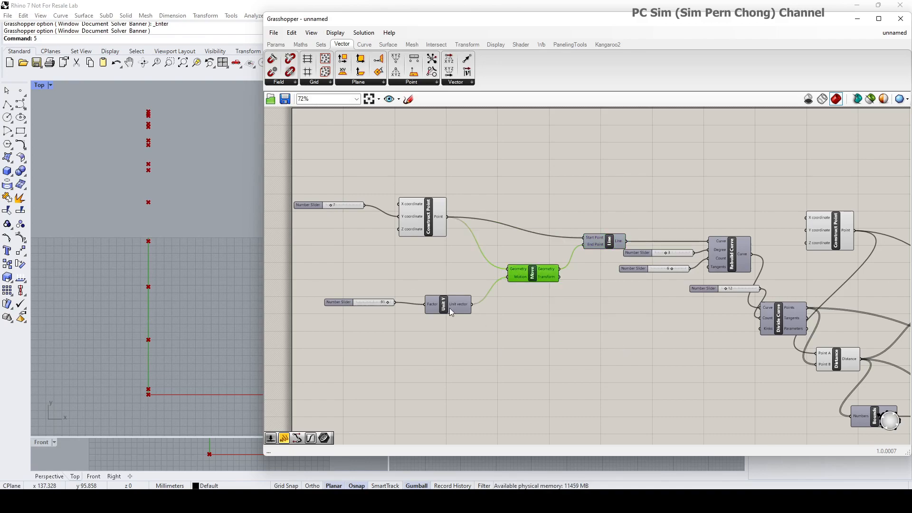
pyautogui.click(430, 223)
pyautogui.rightClick(429, 223)
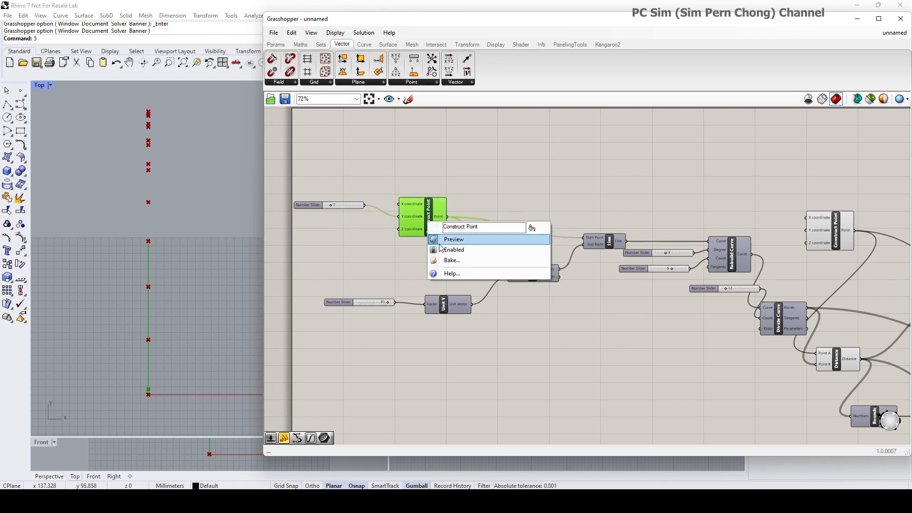
pyautogui.click(451, 240)
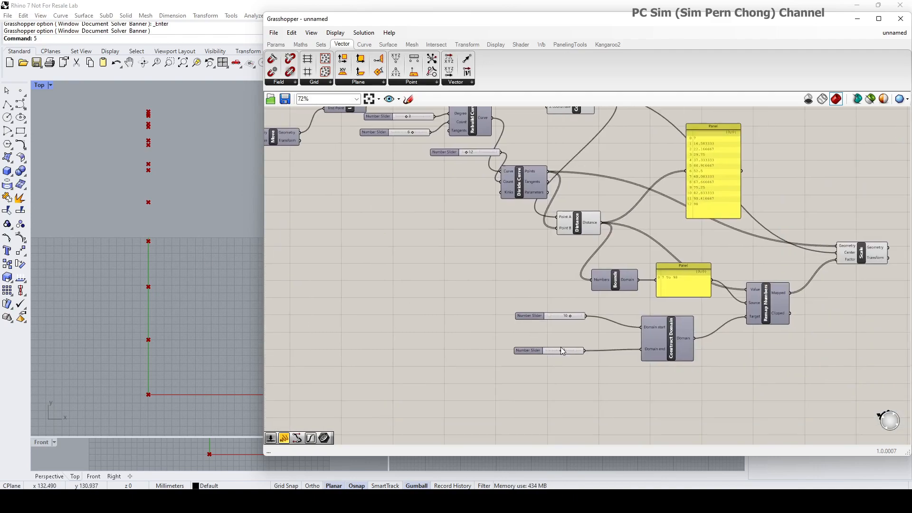
# Set the Domain start slider to 8.
pyautogui.moveTo(570, 314); pyautogui.dragTo(567, 313)
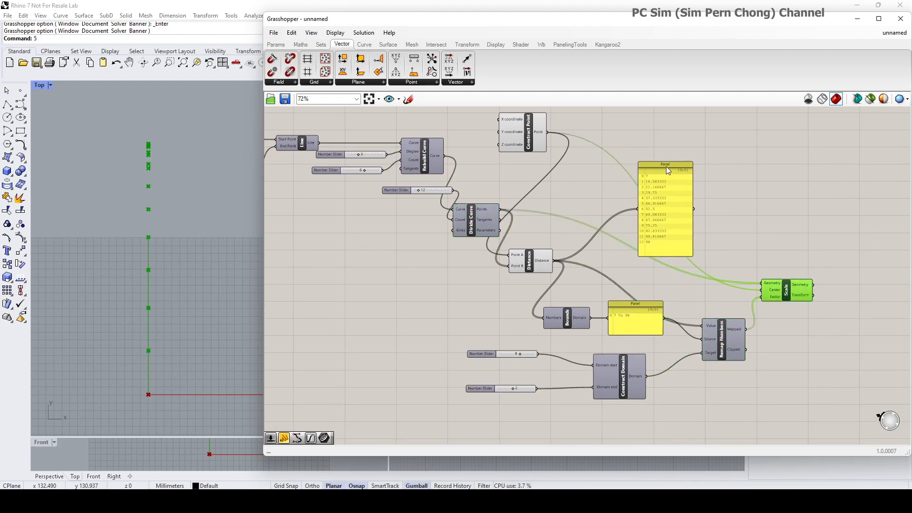
# Move the distance list panel closer to the Distance component and turn on the preview of the Rebuild Curve component.
pyautogui.moveTo(667, 166); pyautogui.dragTo(644, 187)
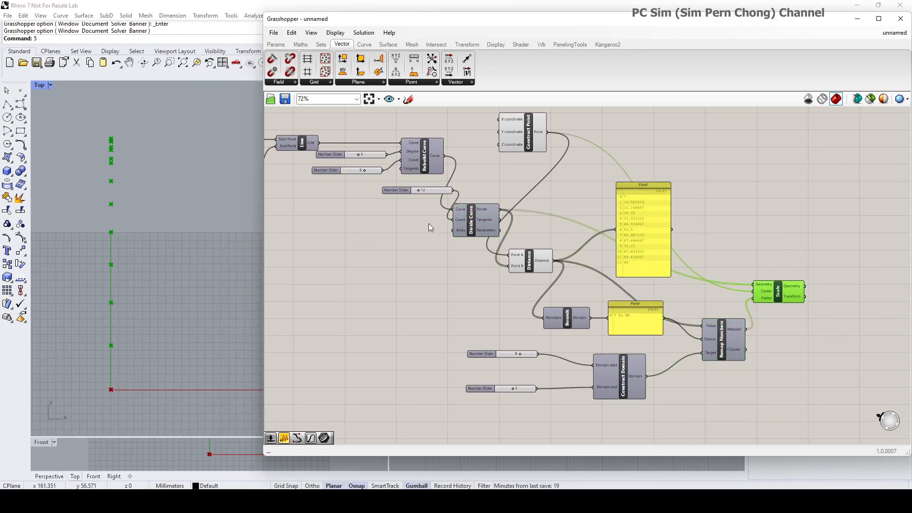
pyautogui.rightClick(426, 160)
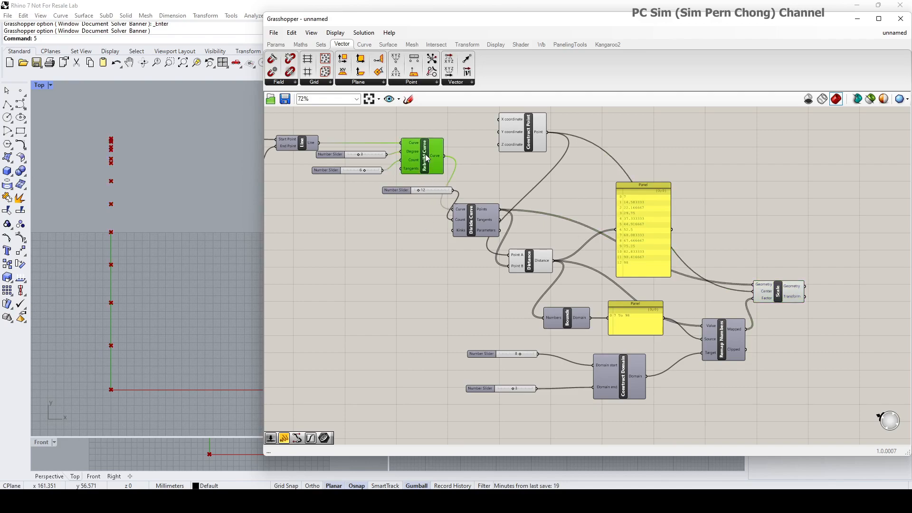
pyautogui.click(452, 172)
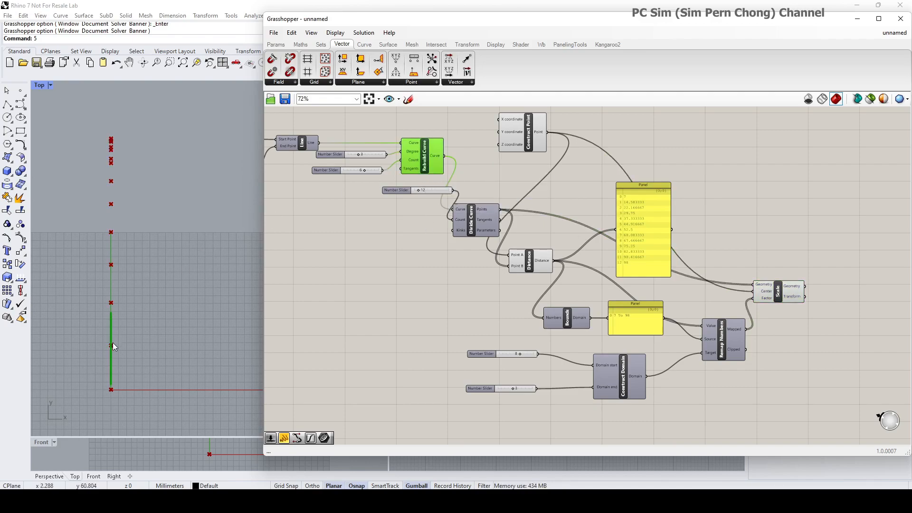
pyautogui.moveTo(137, 349); pyautogui.dragTo(197, 326, button='right')
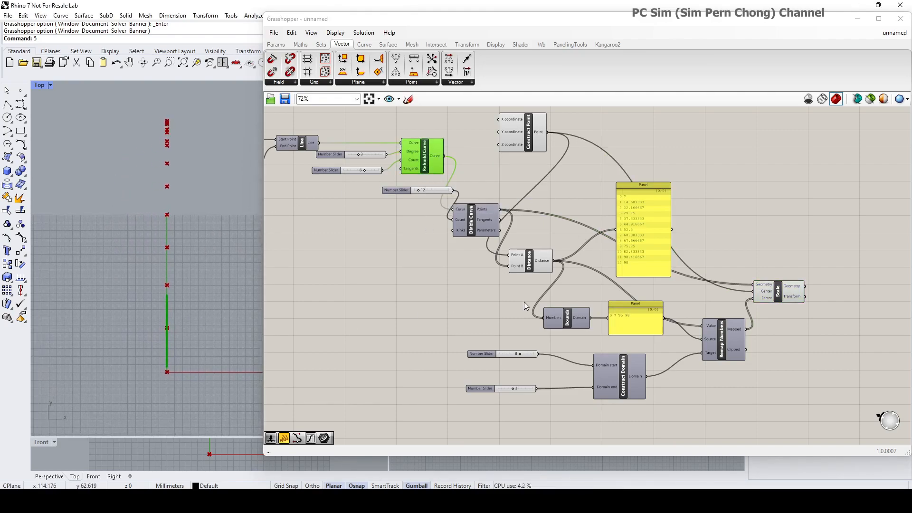
# Set the Domain start slider of the Construct Domain component to 2.
pyautogui.scroll(4, 640, 306)
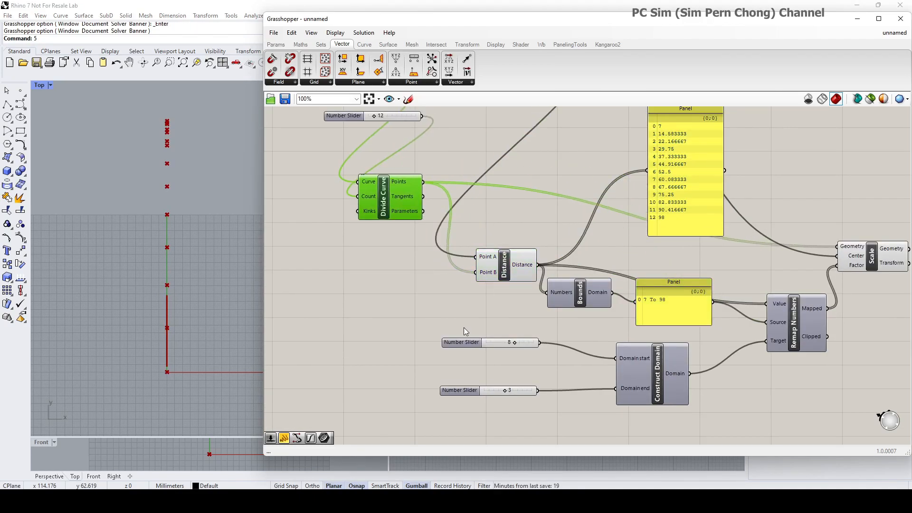
pyautogui.moveTo(518, 345); pyautogui.dragTo(508, 345)
pyautogui.moveTo(508, 399); pyautogui.dragTo(507, 398)
pyautogui.moveTo(509, 343); pyautogui.dragTo(505, 343)
pyautogui.scroll(-1, 419, 298)
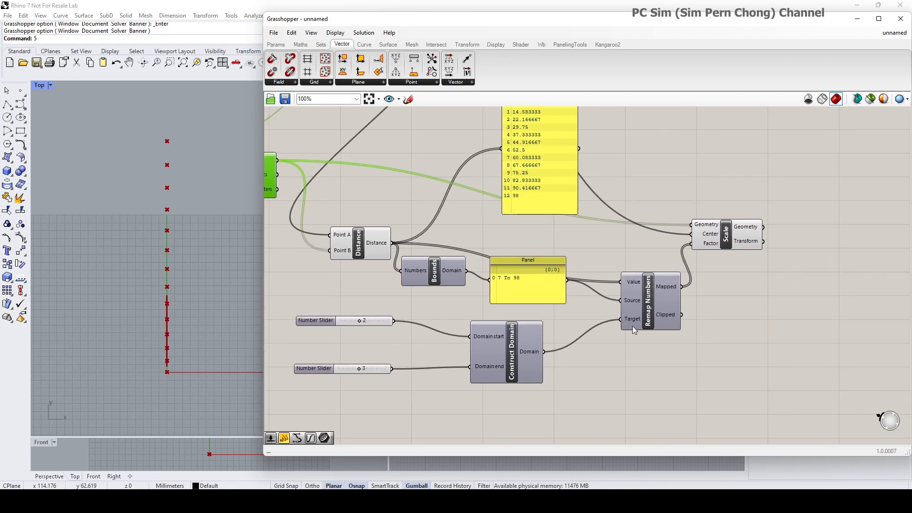
# Reposition the Remap Numbers and Scale components on the canvas and inspect the scaled points along the line in the Top viewport.
pyautogui.moveTo(657, 295); pyautogui.dragTo(649, 302)
pyautogui.moveTo(726, 235); pyautogui.dragTo(708, 227)
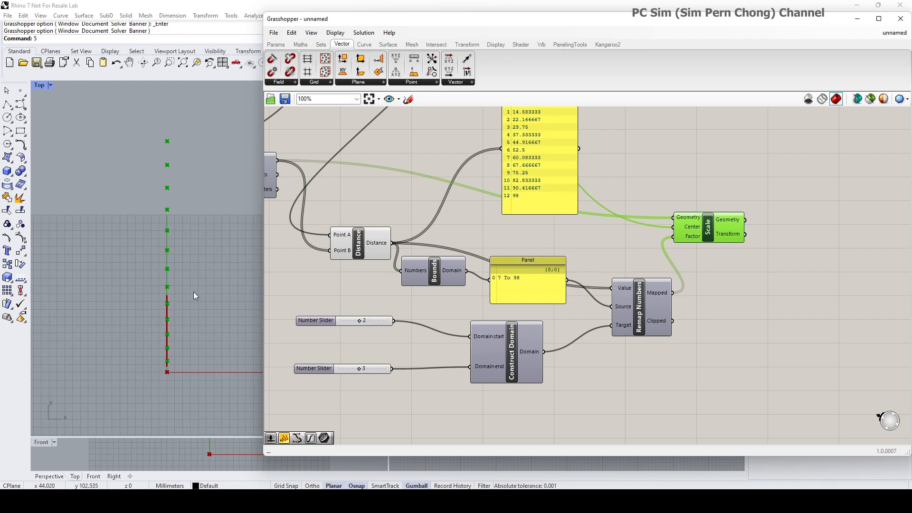
pyautogui.scroll(1, 169, 363)
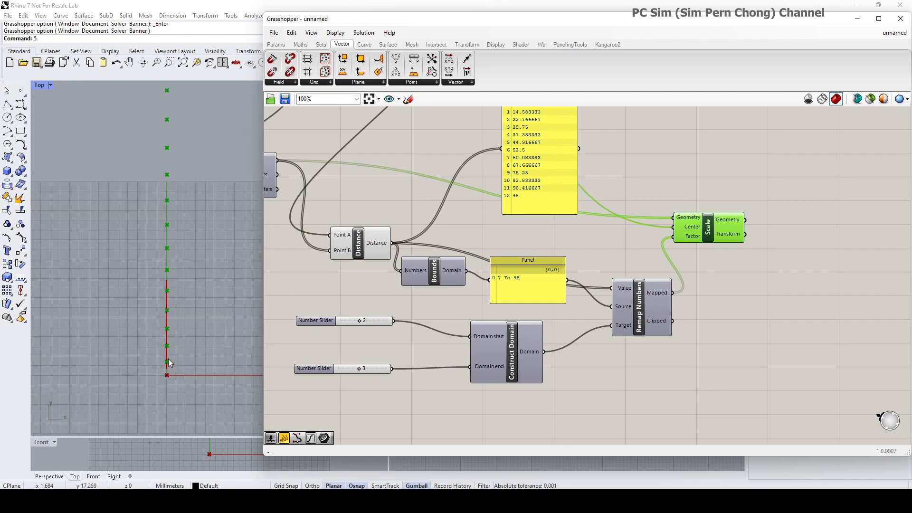
pyautogui.moveTo(196, 336); pyautogui.dragTo(208, 260, button='right')
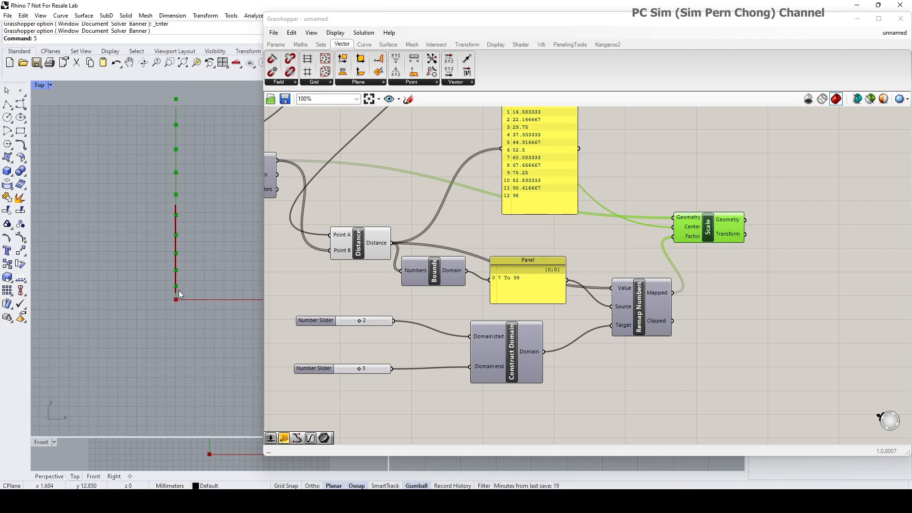
pyautogui.scroll(-1, 195, 247)
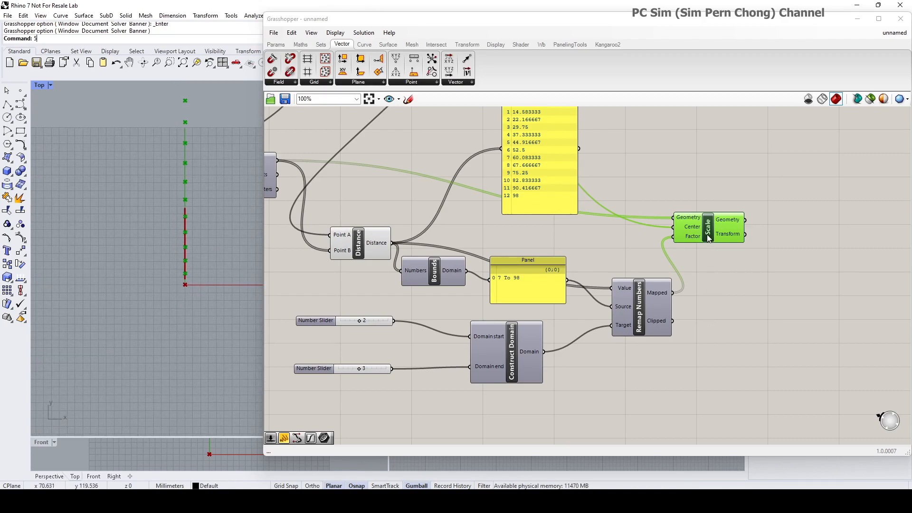
pyautogui.moveTo(707, 239); pyautogui.dragTo(702, 233)
pyautogui.click(652, 313)
pyautogui.moveTo(654, 312); pyautogui.dragTo(467, 318, button='right')
pyautogui.moveTo(464, 326); pyautogui.dragTo(479, 330)
pyautogui.click(576, 322)
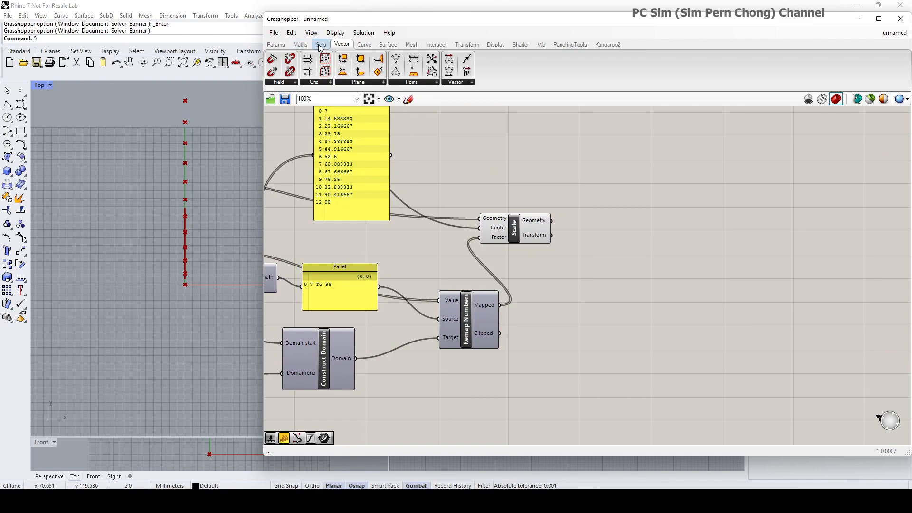
# Add a Maelstrom component to the canvas beyond the Scale component.
pyautogui.click(467, 44)
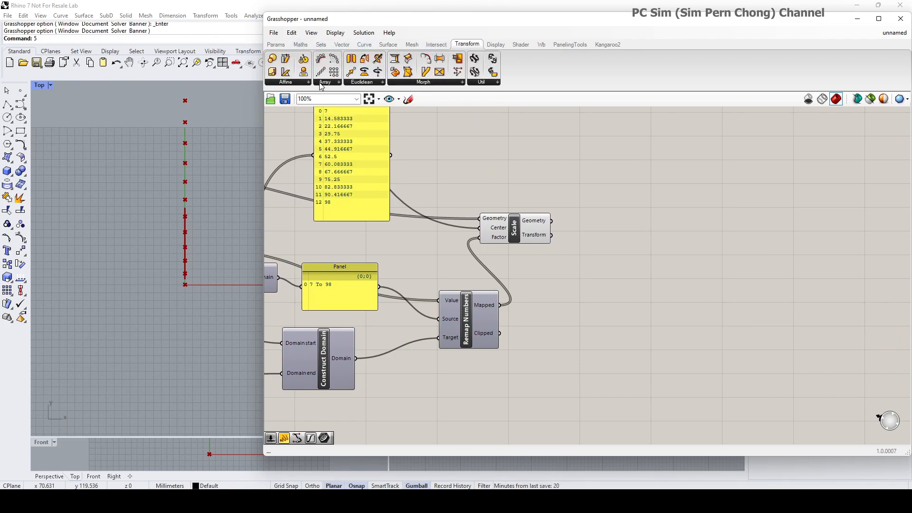
pyautogui.click(413, 82)
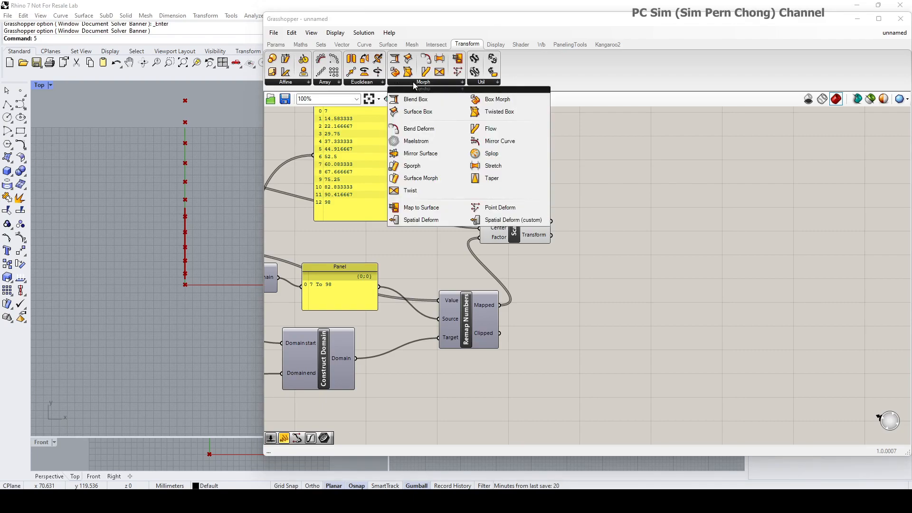
pyautogui.click(425, 141)
pyautogui.click(688, 346)
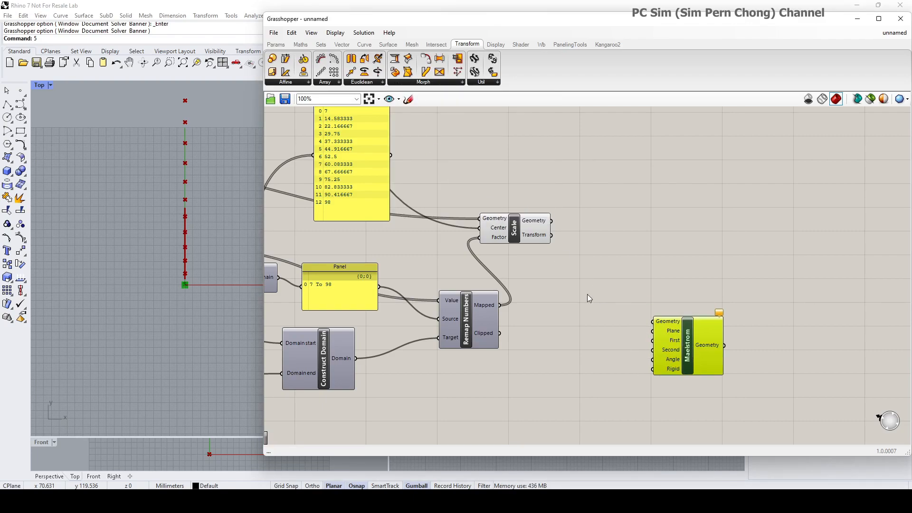
# Rearrange the Scale and Maelstrom components and connect Scale's Geometry output to Maelstrom's Geometry input.
pyautogui.click(515, 225)
pyautogui.moveTo(515, 224); pyautogui.dragTo(544, 252)
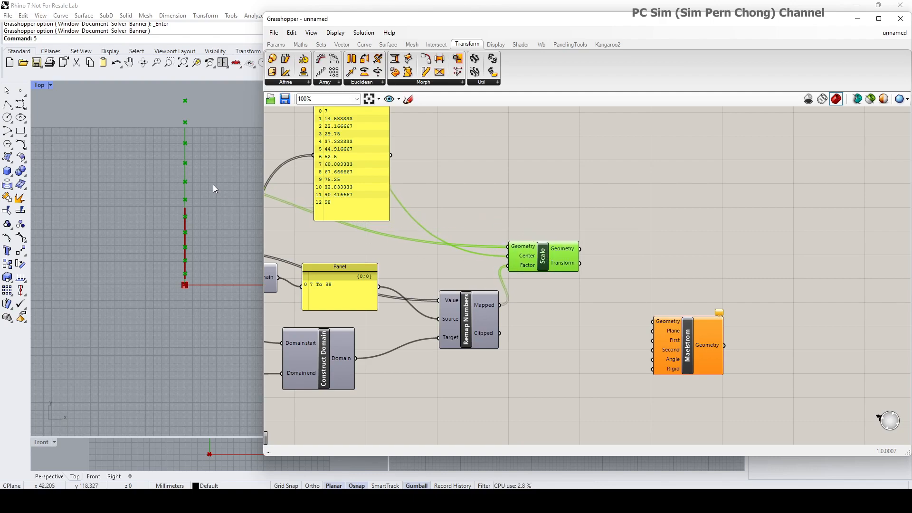
pyautogui.click(696, 370)
pyautogui.moveTo(696, 371); pyautogui.dragTo(721, 351)
pyautogui.click(554, 261)
pyautogui.moveTo(555, 261); pyautogui.dragTo(671, 292)
pyautogui.scroll(2, 691, 327)
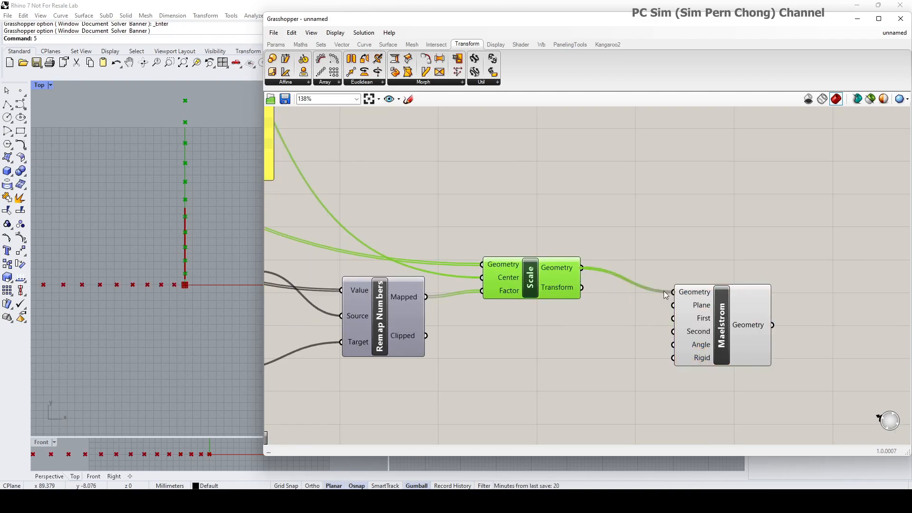
# Adjust the positions of the Scale and Maelstrom components and check what Maelstrom's First and Second inputs expect.
pyautogui.click(689, 350)
pyautogui.moveTo(718, 347); pyautogui.dragTo(702, 334)
pyautogui.moveTo(541, 284); pyautogui.dragTo(553, 281)
pyautogui.moveTo(708, 318)
pyautogui.mouseDown()
pyautogui.moveTo(671, 312)
pyautogui.moveTo(678, 306)
pyautogui.moveTo(697, 322)
pyautogui.mouseUp()
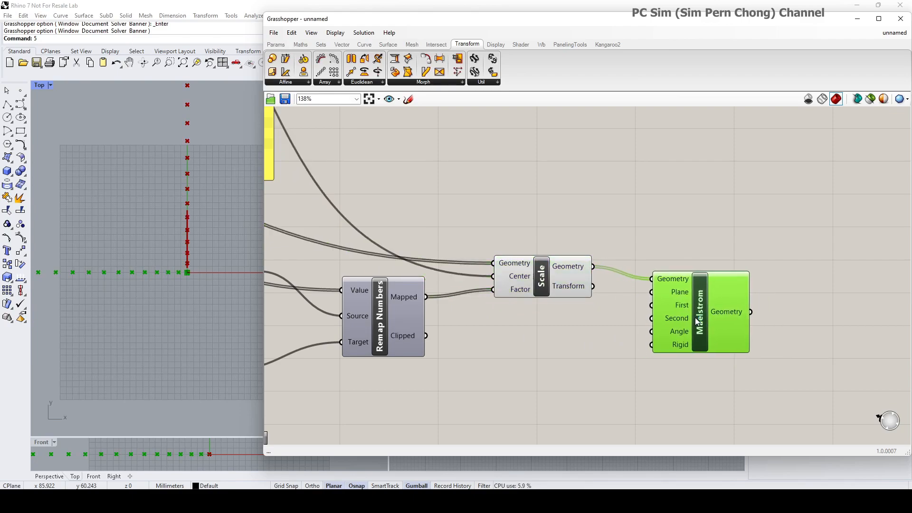
pyautogui.moveTo(673, 309)
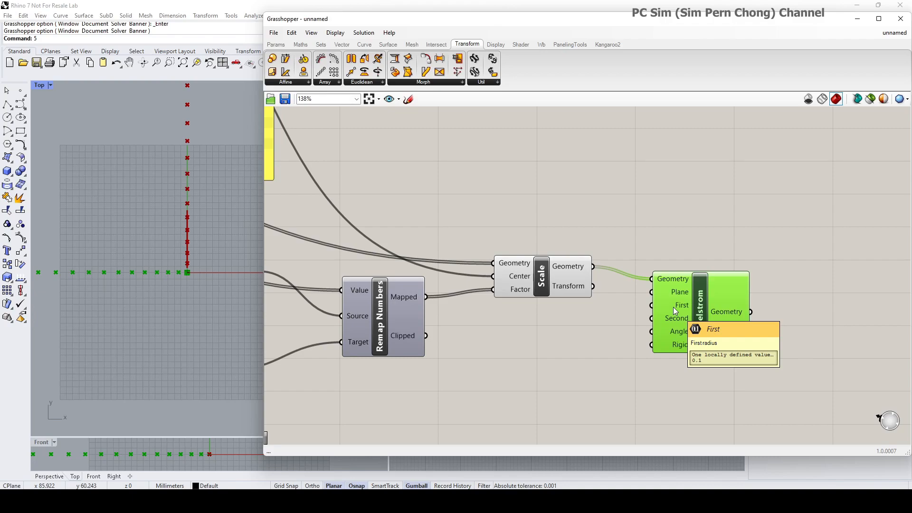
pyautogui.moveTo(674, 324); pyautogui.dragTo(696, 325)
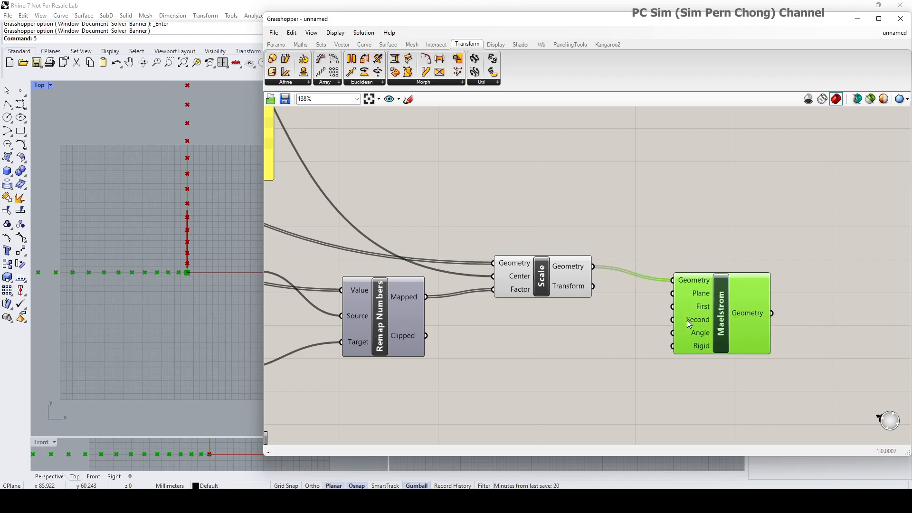
pyautogui.moveTo(688, 323)
pyautogui.moveTo(687, 321); pyautogui.dragTo(704, 327)
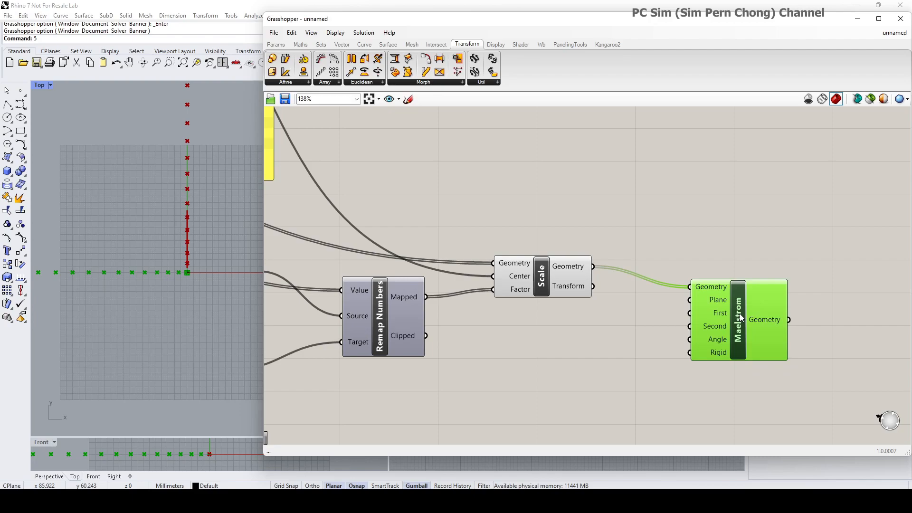
# Open the help for the Maelstrom component and move its window clear of the component to read the input parameters.
pyautogui.rightClick(739, 337)
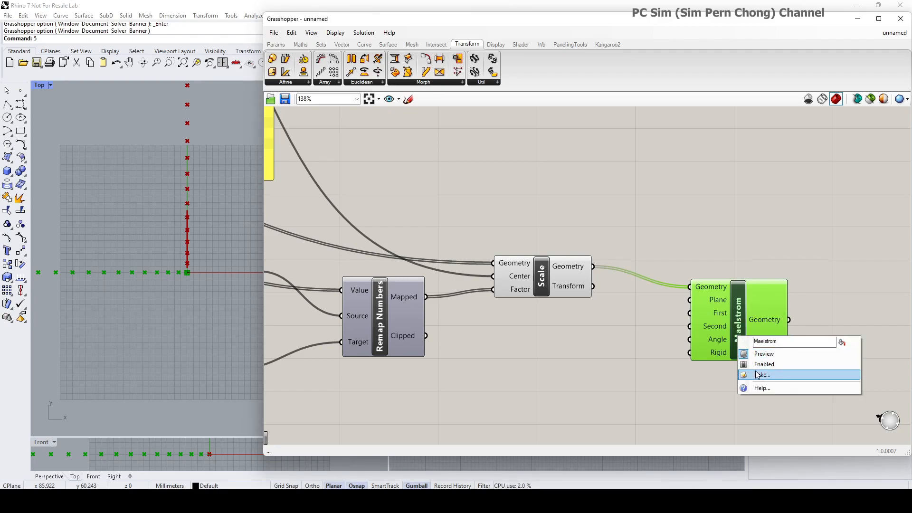
pyautogui.click(760, 388)
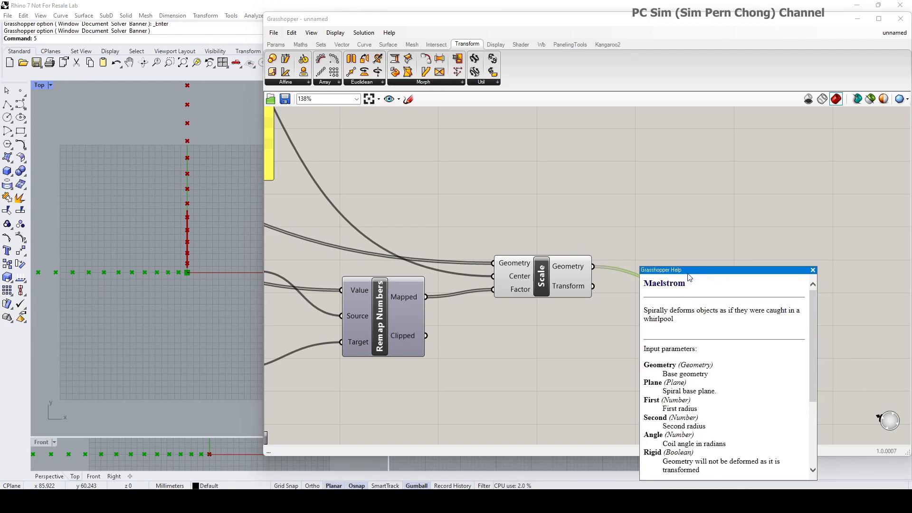
pyautogui.moveTo(693, 278); pyautogui.dragTo(428, 104)
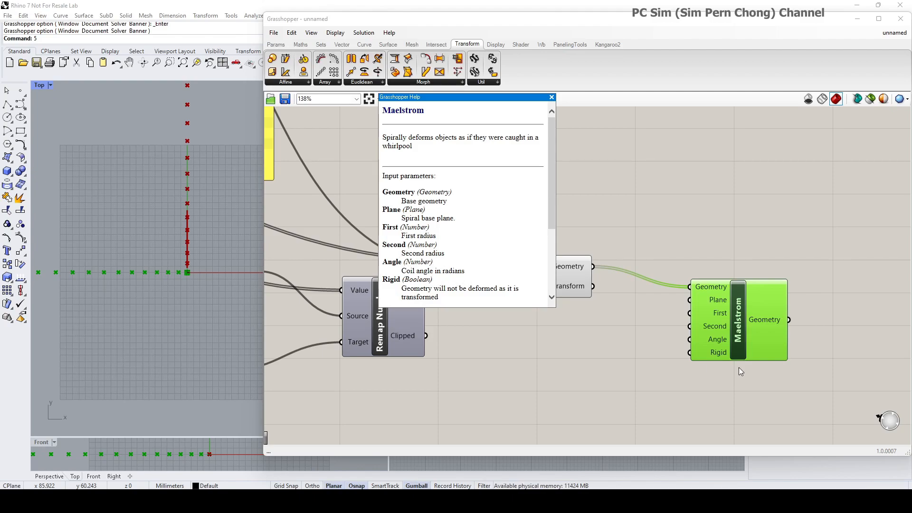
# Create a number slider with value 12 for Maelstrom's First input and duplicate it for the Second input.
pyautogui.moveTo(728, 333); pyautogui.dragTo(745, 346)
pyautogui.click(577, 323)
pyautogui.doubleClick(552, 317)
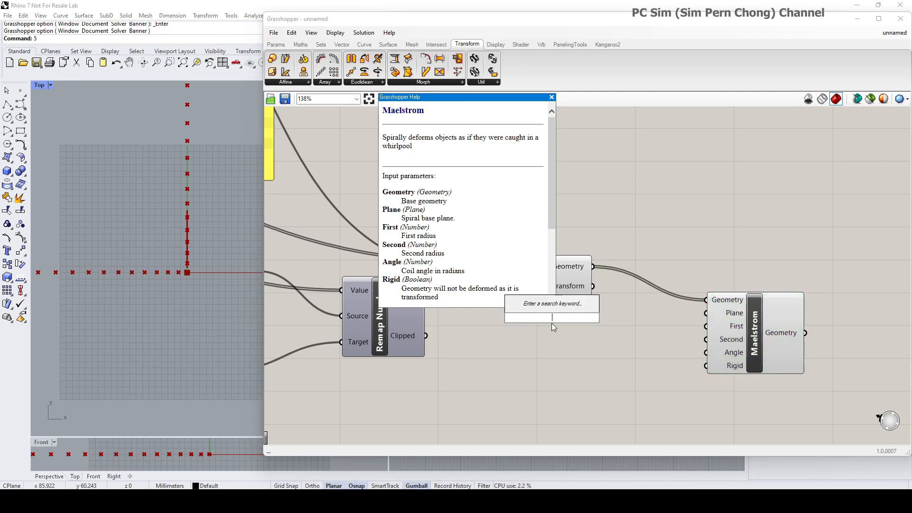
pyautogui.write('12')
pyautogui.press('Return')
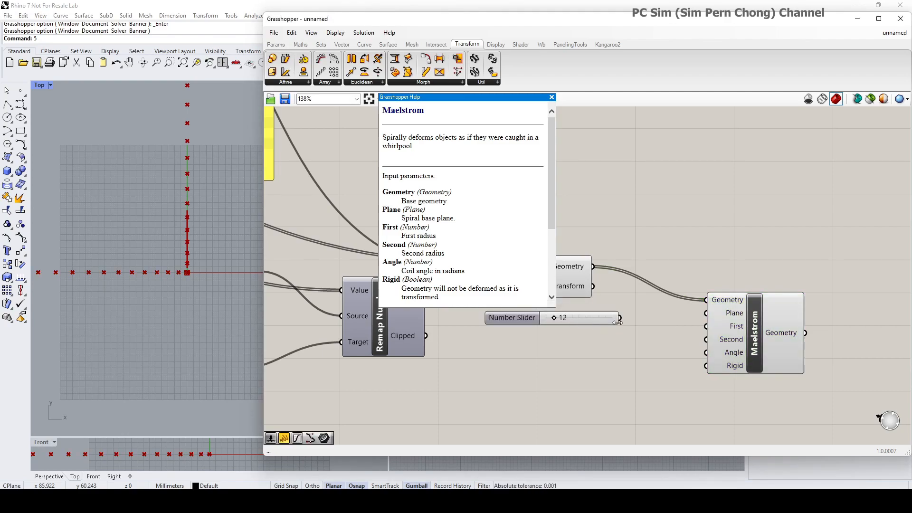
pyautogui.moveTo(617, 316); pyautogui.dragTo(706, 327)
pyautogui.moveTo(589, 318); pyautogui.dragTo(706, 340)
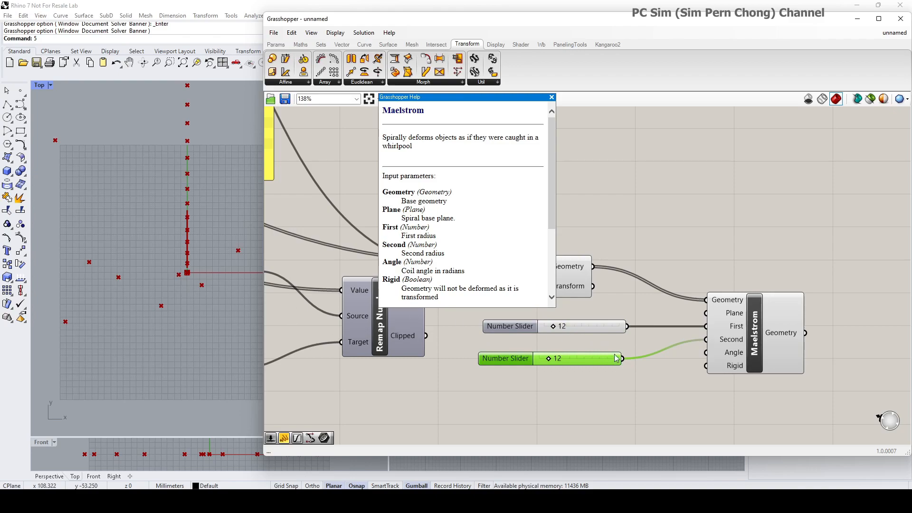
# Arrange the two radius sliders one above the other and shift the Maelstrom component away from them.
pyautogui.moveTo(594, 324); pyautogui.dragTo(594, 320)
pyautogui.click(584, 360)
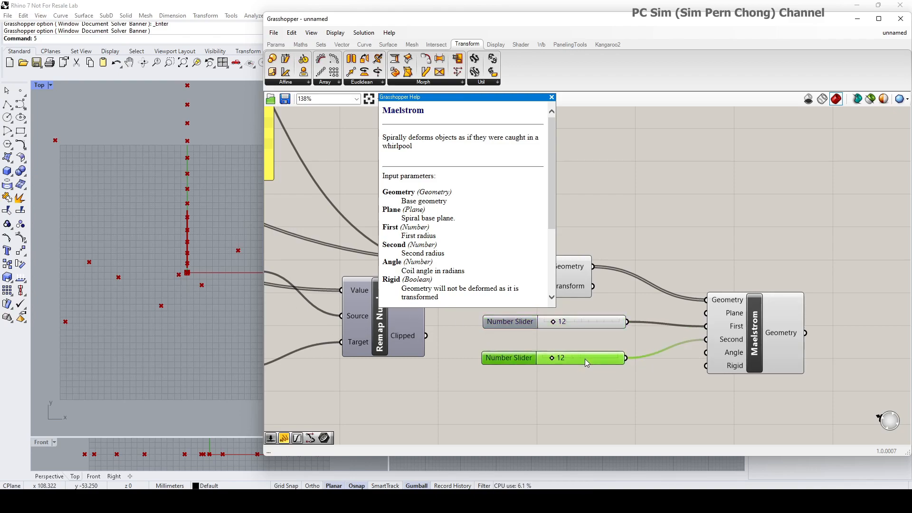
pyautogui.moveTo(584, 360); pyautogui.dragTo(592, 347)
pyautogui.moveTo(760, 354); pyautogui.dragTo(776, 367)
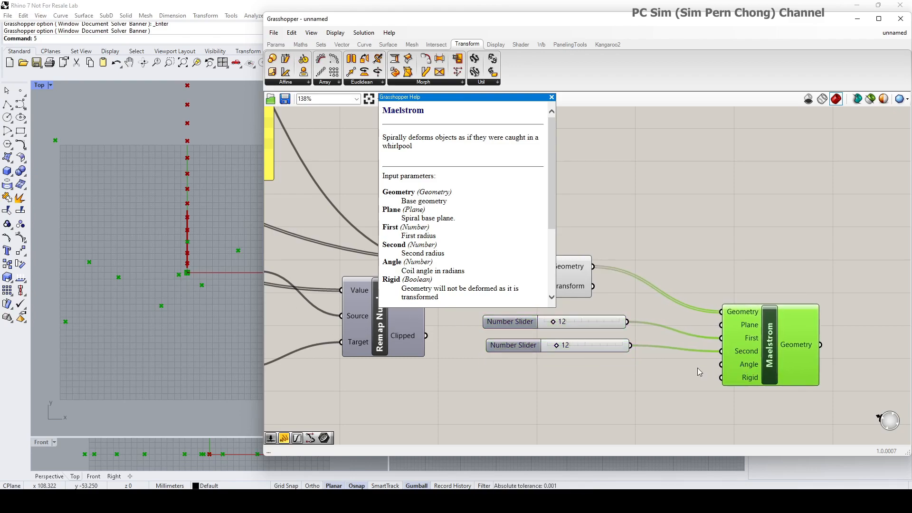
# Add a Radians component below the radius sliders and connect its output to Maelstrom's Angle input.
pyautogui.click(615, 375)
pyautogui.doubleClick(616, 375)
pyautogui.write('re')
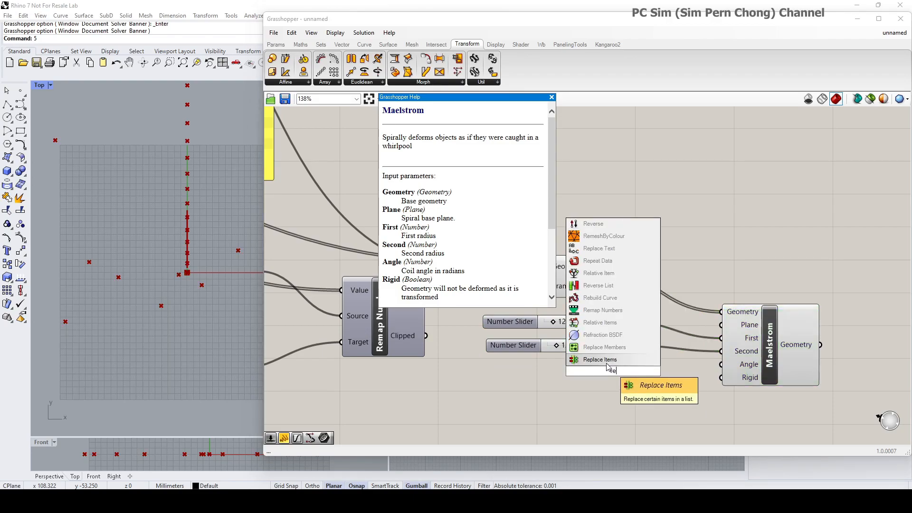
pyautogui.press('BackSpace')
pyautogui.write('ad')
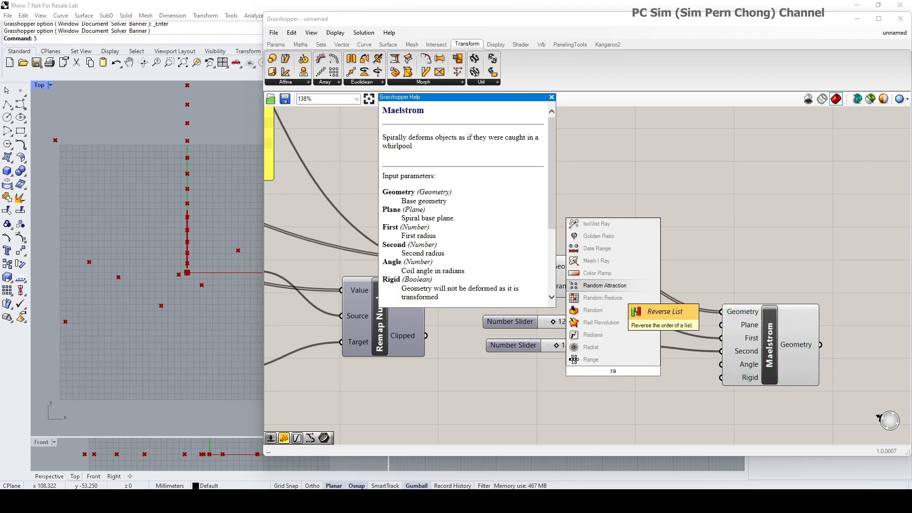
pyautogui.click(593, 359)
pyautogui.moveTo(635, 383); pyautogui.dragTo(720, 364)
pyautogui.moveTo(595, 386); pyautogui.dragTo(588, 389)
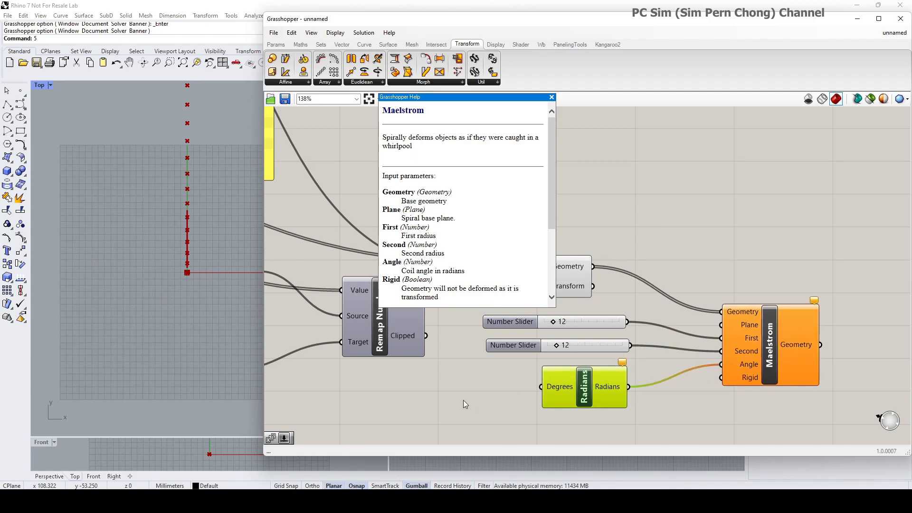
# Create a number slider ranging from 0 to 360 and connect it to the Degrees input of the Radians component.
pyautogui.click(466, 401)
pyautogui.doubleClick(446, 398)
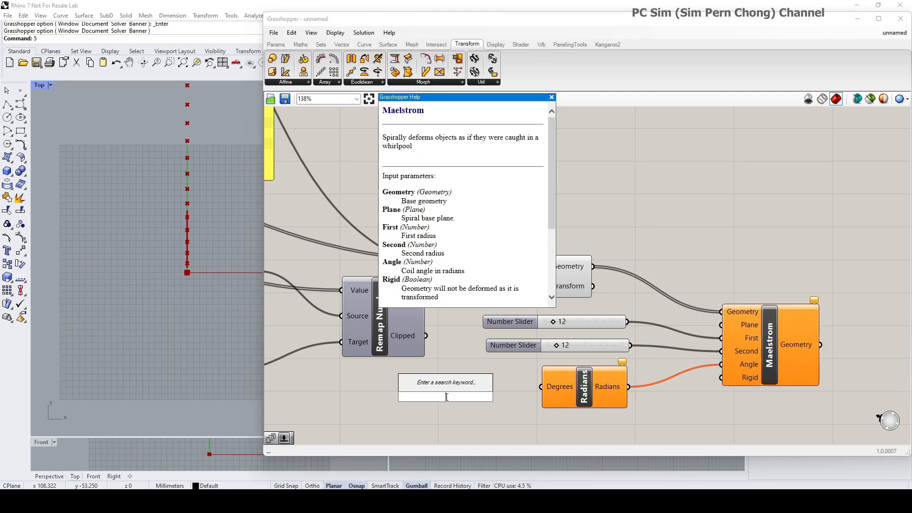
pyautogui.write('0<360')
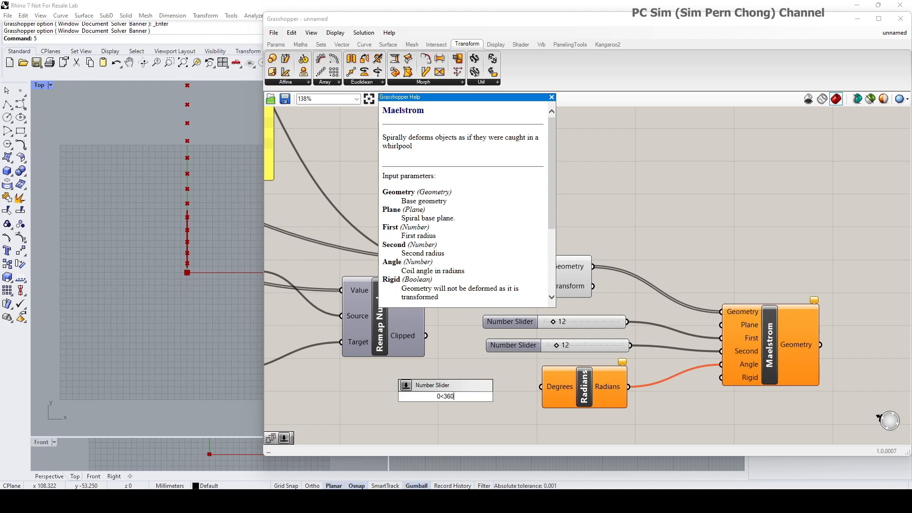
pyautogui.press('Return')
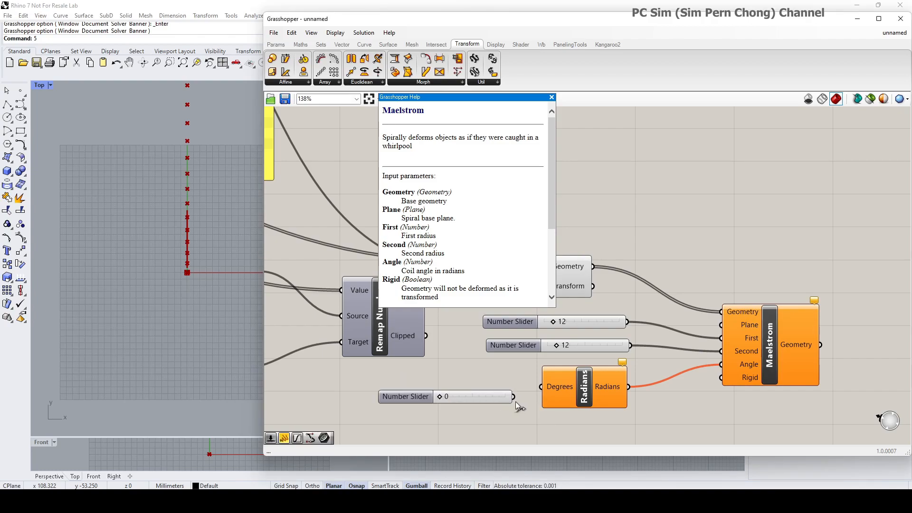
pyautogui.moveTo(515, 396); pyautogui.dragTo(540, 386)
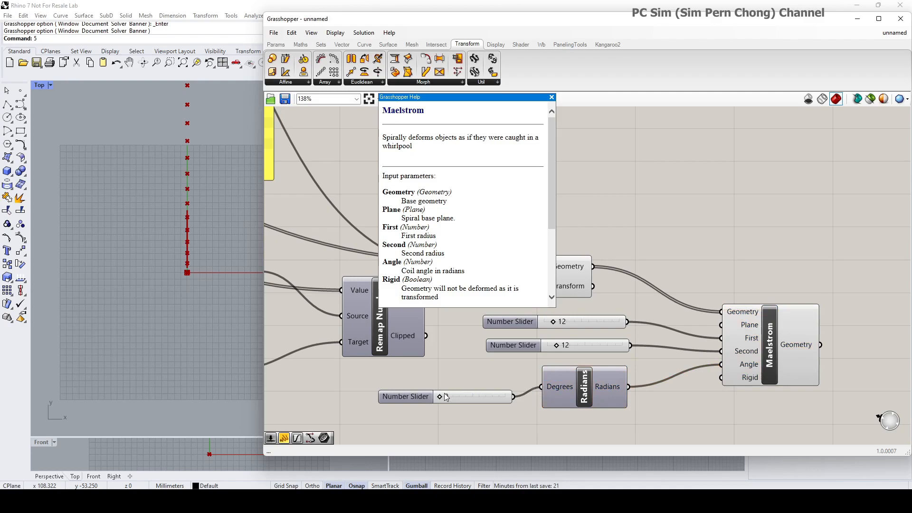
# Set the coil angle slider to 25 degrees and Maelstrom's First and Second radius sliders to 13 and 29.
pyautogui.moveTo(440, 395)
pyautogui.mouseDown()
pyautogui.moveTo(452, 398)
pyautogui.moveTo(441, 397)
pyautogui.mouseUp()
pyautogui.scroll(6, 190, 237)
pyautogui.moveTo(130, 199); pyautogui.dragTo(122, 232, button='right')
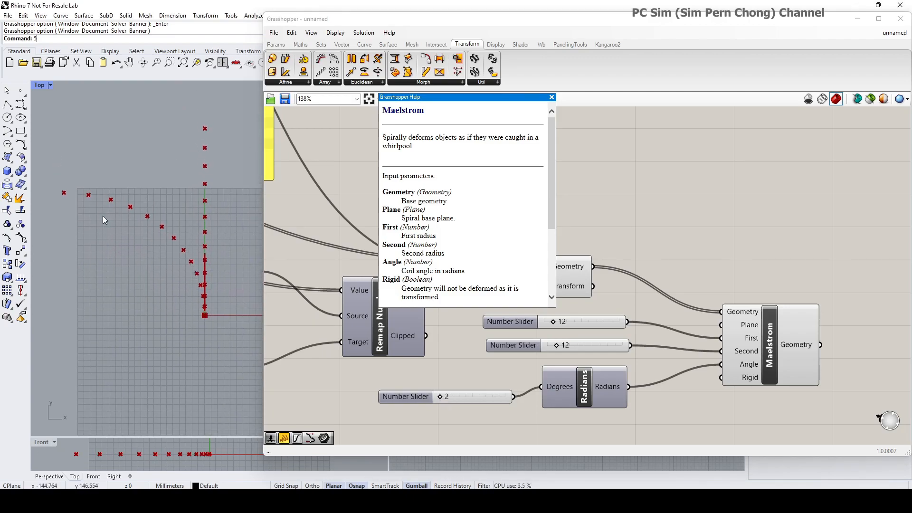
pyautogui.moveTo(556, 345); pyautogui.dragTo(580, 346)
pyautogui.moveTo(440, 396); pyautogui.dragTo(443, 397)
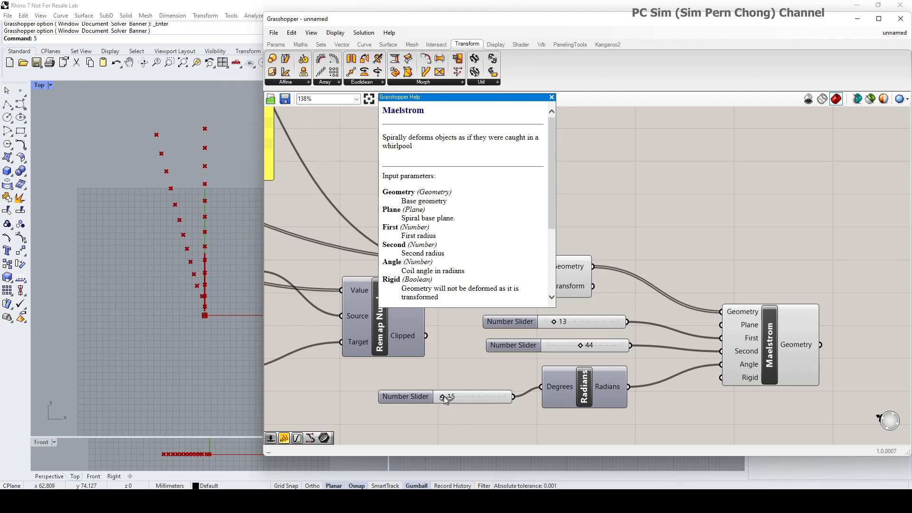
pyautogui.moveTo(580, 345)
pyautogui.mouseDown()
pyautogui.moveTo(637, 352)
pyautogui.moveTo(594, 347)
pyautogui.mouseUp()
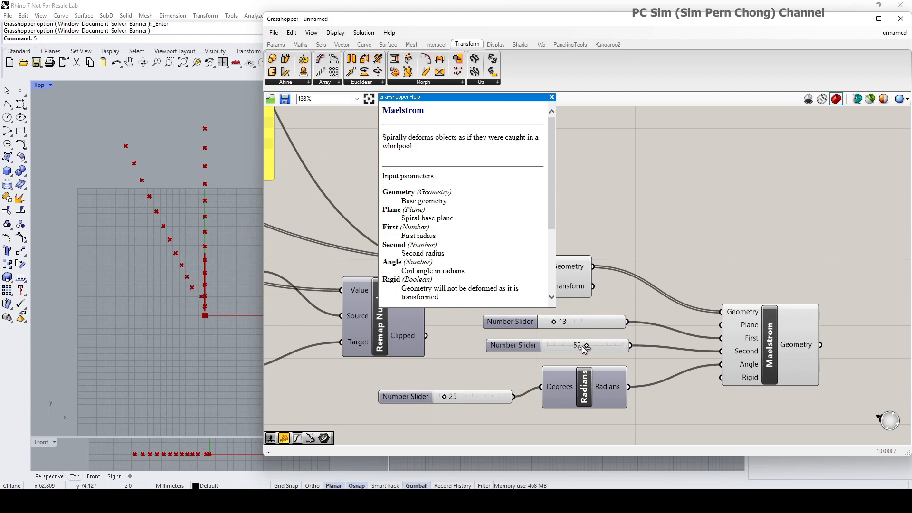
# Raise the upper limit of the Second radius slider to 500.
pyautogui.doubleClick(594, 347)
pyautogui.rightClick(594, 349)
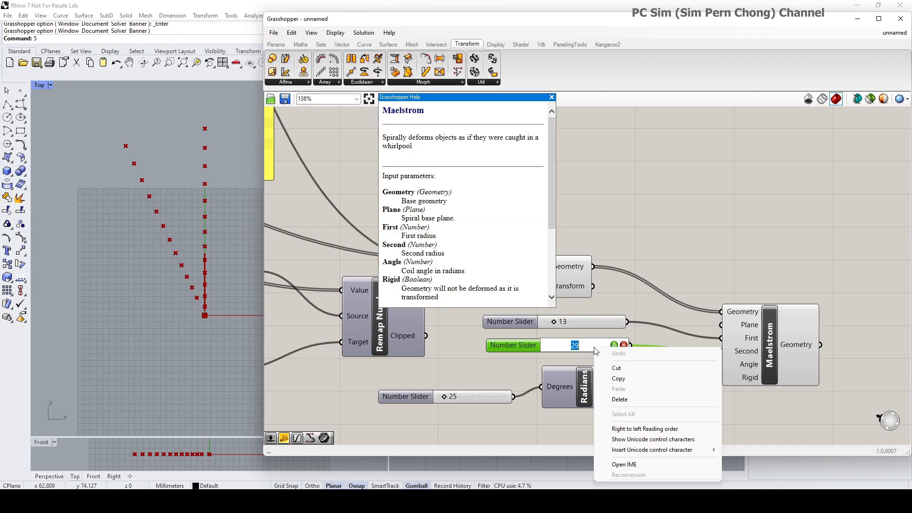
pyautogui.click(585, 350)
pyautogui.click(614, 345)
pyautogui.rightClick(587, 345)
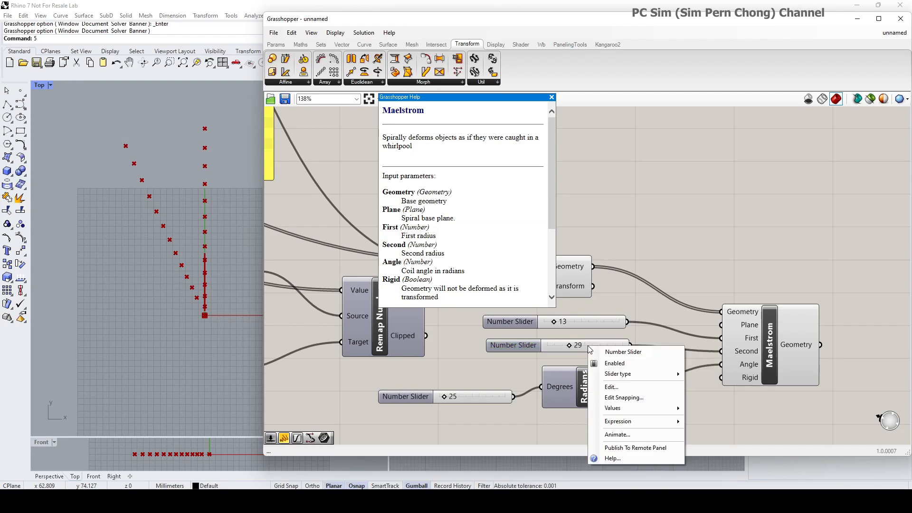
pyautogui.click(608, 388)
pyautogui.doubleClick(620, 413)
pyautogui.write('500')
pyautogui.click(614, 478)
# Set Maelstrom's Second radius slider to 298 and its First radius slider to 21.
pyautogui.moveTo(552, 345); pyautogui.dragTo(592, 345)
pyautogui.moveTo(553, 321)
pyautogui.mouseDown()
pyautogui.moveTo(570, 331)
pyautogui.moveTo(561, 332)
pyautogui.mouseUp()
pyautogui.scroll(-1, 189, 240)
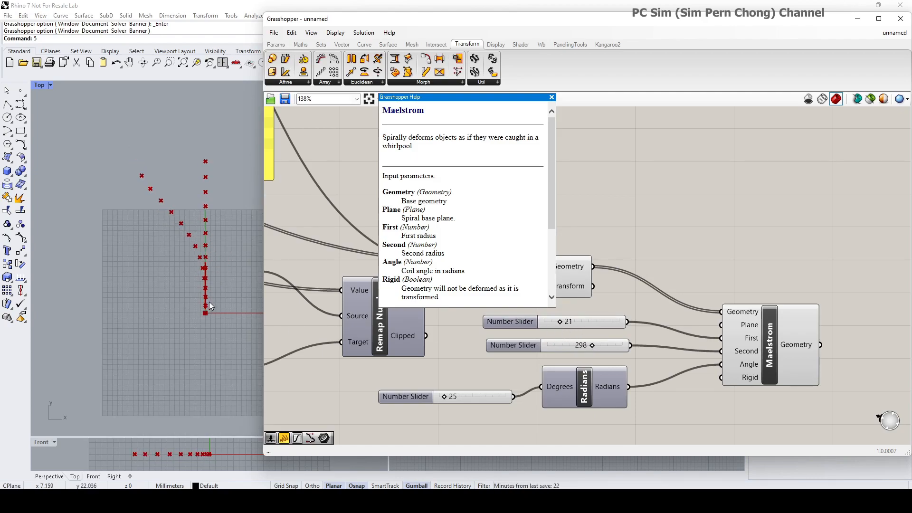
# Set the Construct Domain start slider to 3 and fine-tune the domain end slider.
pyautogui.moveTo(351, 359); pyautogui.dragTo(708, 375, button='right')
pyautogui.moveTo(332, 346); pyautogui.dragTo(331, 347)
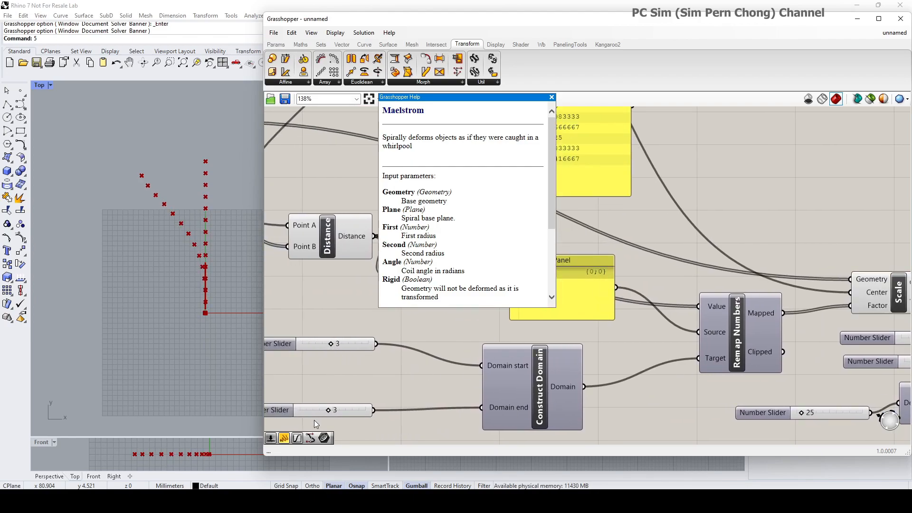
pyautogui.moveTo(328, 411); pyautogui.dragTo(328, 412)
pyautogui.scroll(-3, 378, 387)
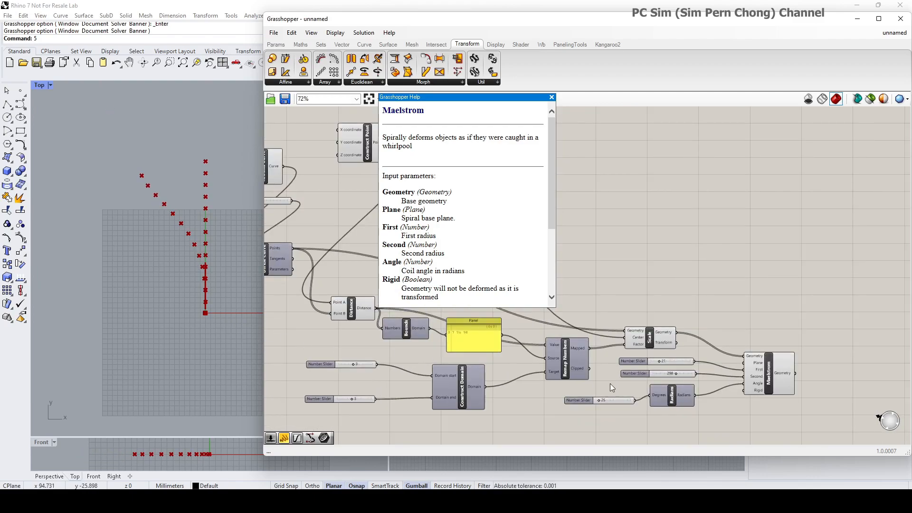
# Shift the Maelstrom component slightly away from its input sliders and close its help window.
pyautogui.moveTo(614, 383); pyautogui.dragTo(450, 370, button='right')
pyautogui.scroll(3, 203, 309)
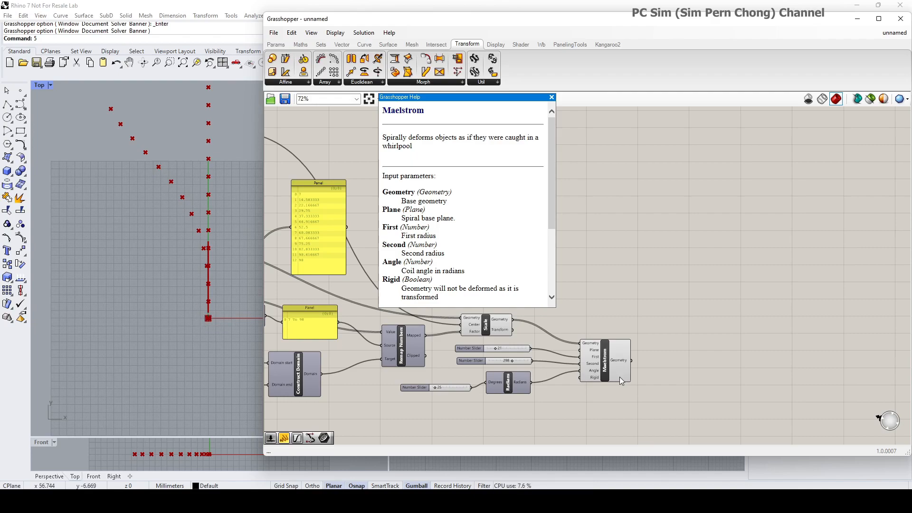
pyautogui.moveTo(614, 377); pyautogui.dragTo(618, 377)
pyautogui.click(551, 97)
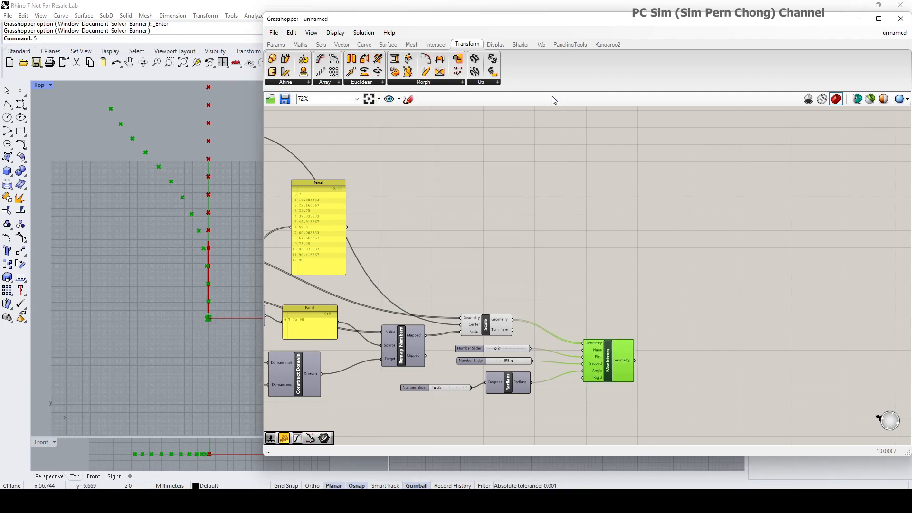
# Add an Orient component and place it in the empty canvas area beyond the Maelstrom component.
pyautogui.moveTo(625, 353); pyautogui.dragTo(466, 307, button='right')
pyautogui.moveTo(436, 323); pyautogui.dragTo(435, 319)
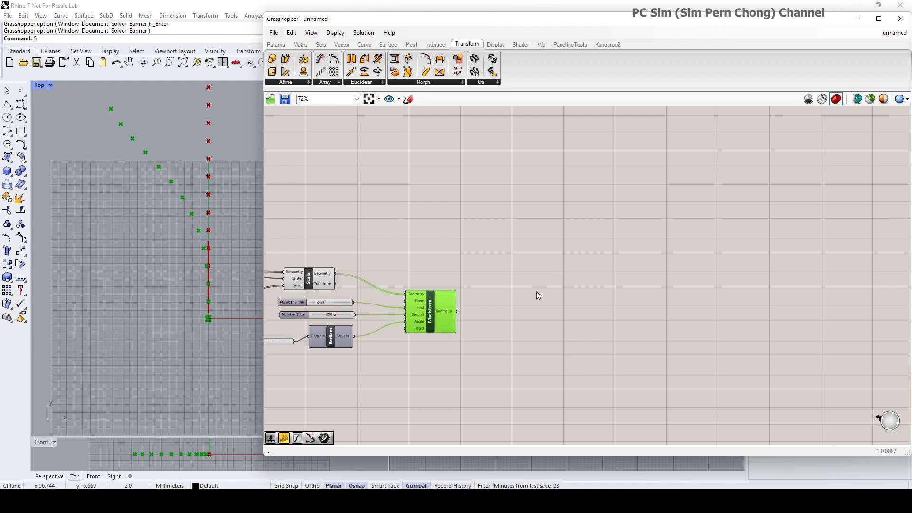
pyautogui.doubleClick(491, 178)
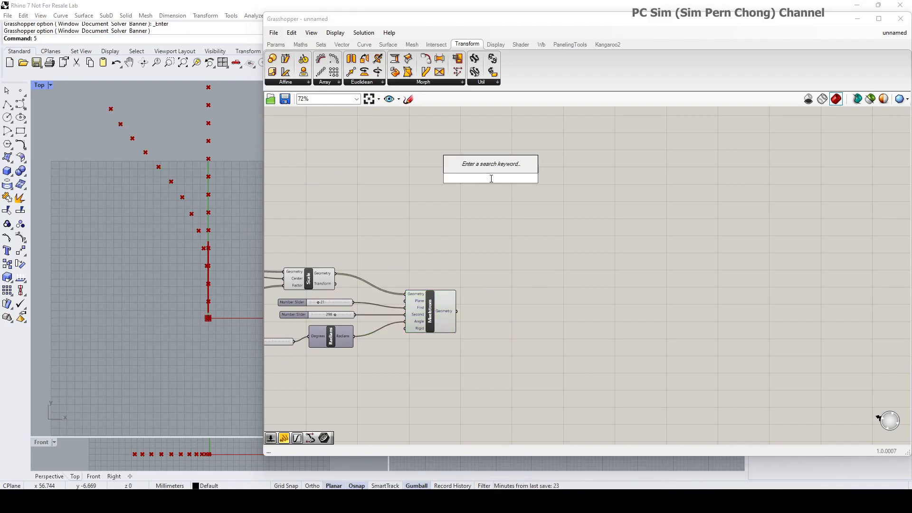
pyautogui.write('orie')
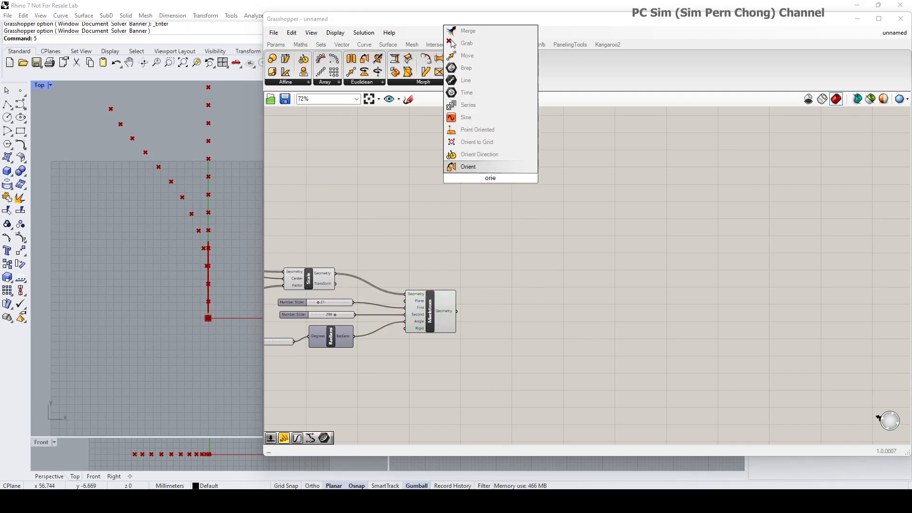
pyautogui.click(482, 168)
pyautogui.moveTo(497, 184); pyautogui.dragTo(565, 247)
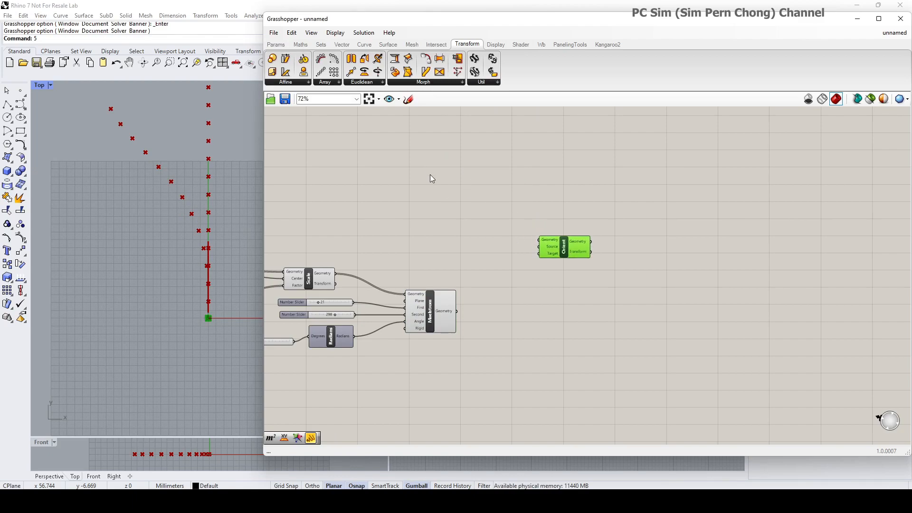
pyautogui.moveTo(430, 193); pyautogui.dragTo(434, 193, button='right')
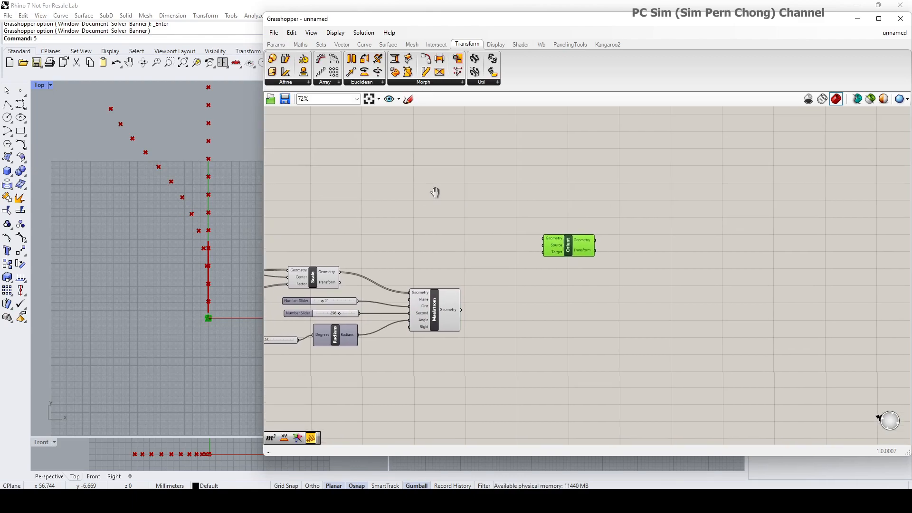
# Add a Circle component with Plane and Radius inputs above the Maelstrom component.
pyautogui.click(365, 45)
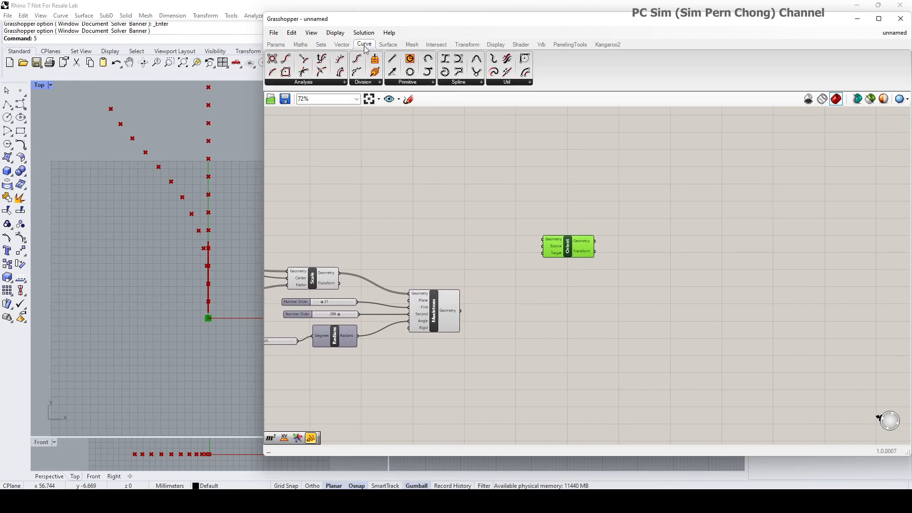
pyautogui.click(417, 83)
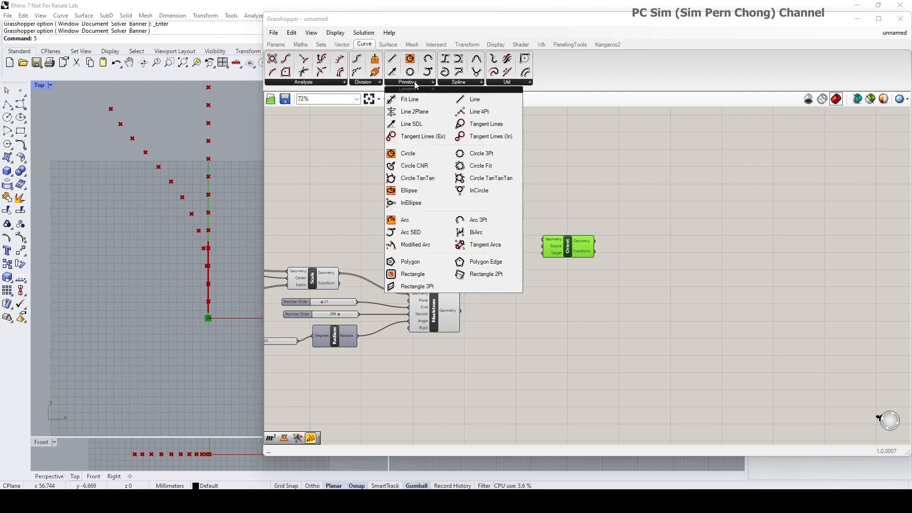
pyautogui.click(416, 154)
pyautogui.click(434, 188)
# Create a number slider with value 6 and connect it to the Circle component's Radius input.
pyautogui.scroll(10, 205, 336)
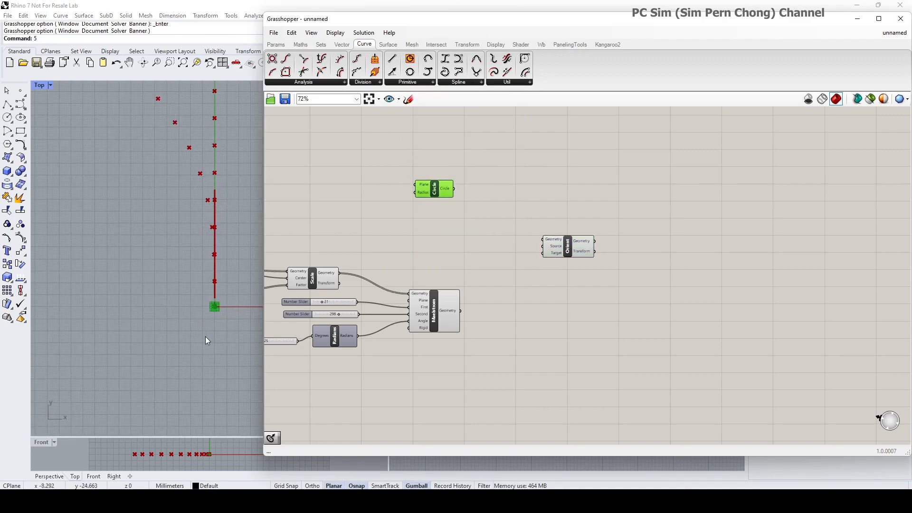
pyautogui.scroll(3, 447, 192)
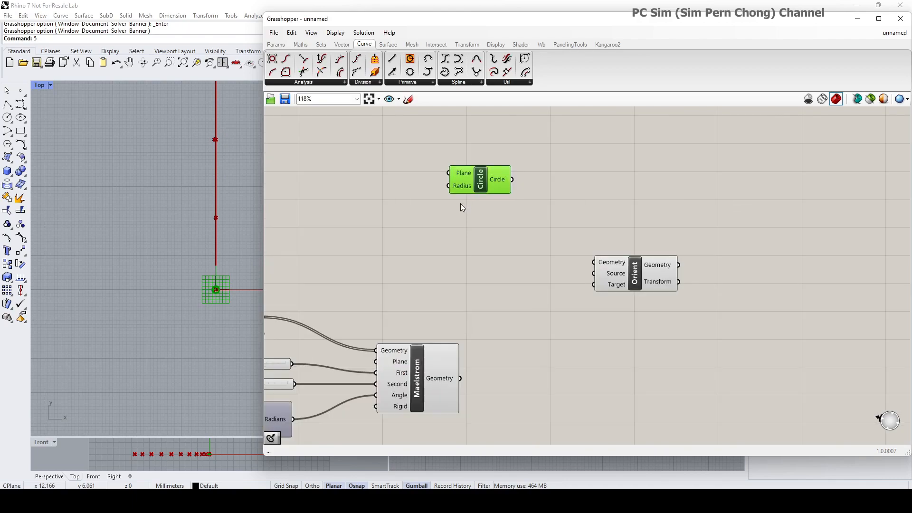
pyautogui.click(401, 198)
pyautogui.doubleClick(401, 198)
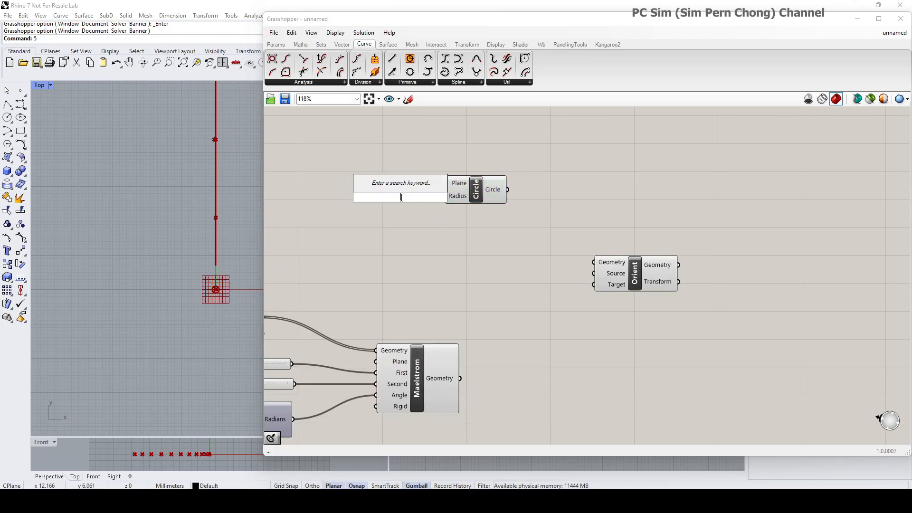
pyautogui.write('6')
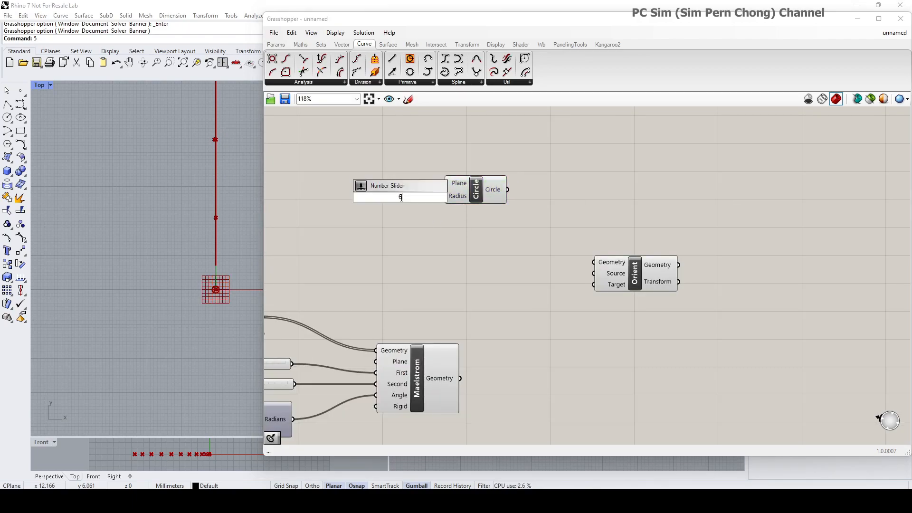
pyautogui.press('Return')
pyautogui.moveTo(423, 197); pyautogui.dragTo(443, 195)
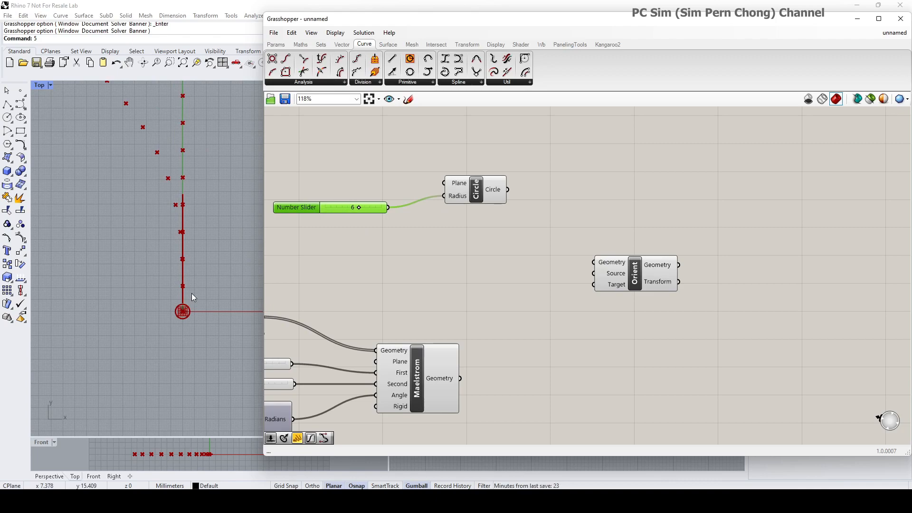
# Connect the Circle output to Orient's Geometry input and space the two components neatly.
pyautogui.scroll(2, 192, 293)
pyautogui.scroll(-2, 195, 286)
pyautogui.moveTo(194, 287); pyautogui.dragTo(193, 346, button='right')
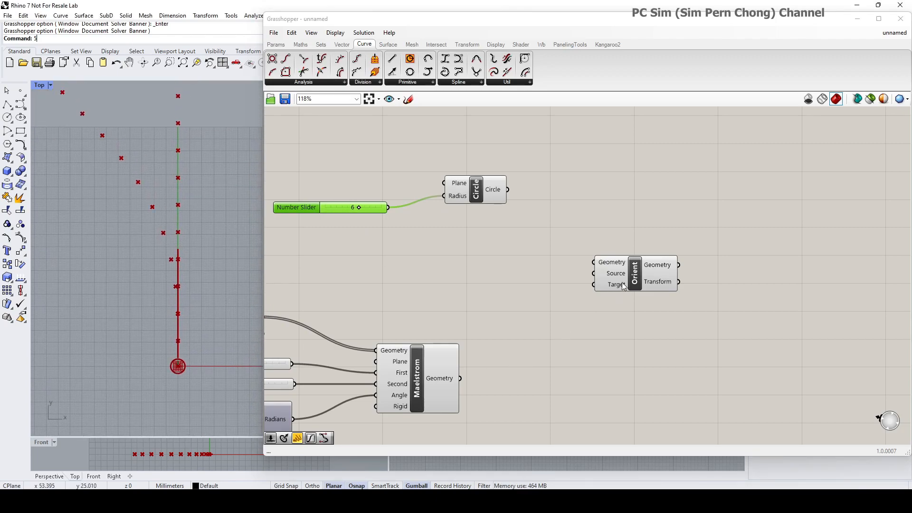
pyautogui.moveTo(624, 288); pyautogui.dragTo(642, 278)
pyautogui.moveTo(508, 189); pyautogui.dragTo(644, 286)
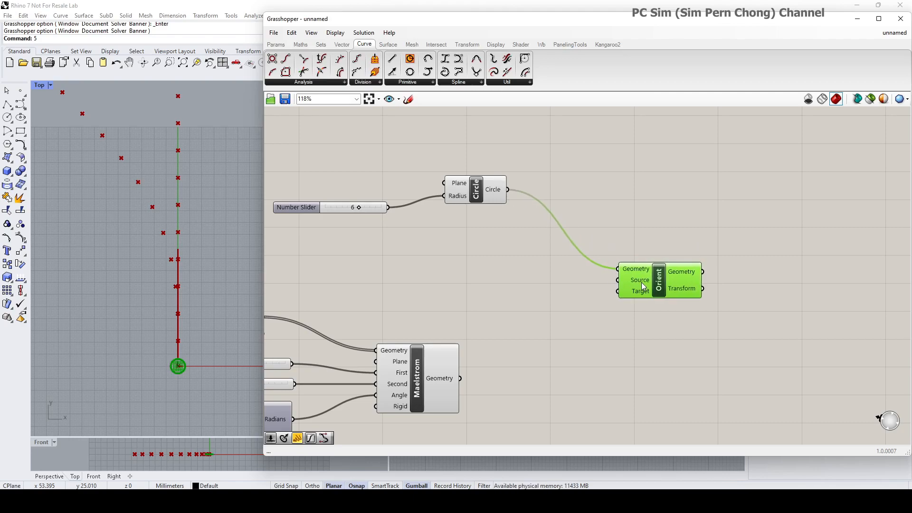
pyautogui.moveTo(487, 196); pyautogui.dragTo(467, 214)
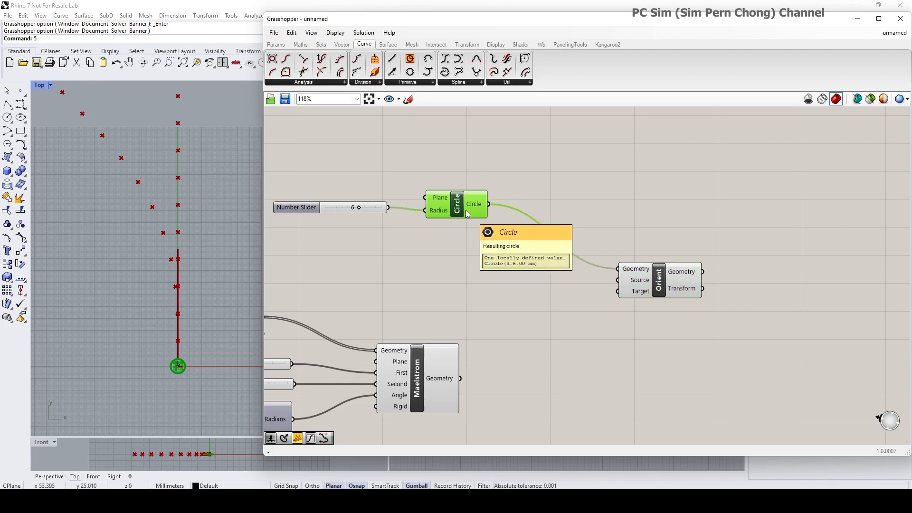
# Add an XY Plane component on the canvas between the Circle and Orient components.
pyautogui.scroll(-6, 466, 211)
pyautogui.scroll(5, 451, 216)
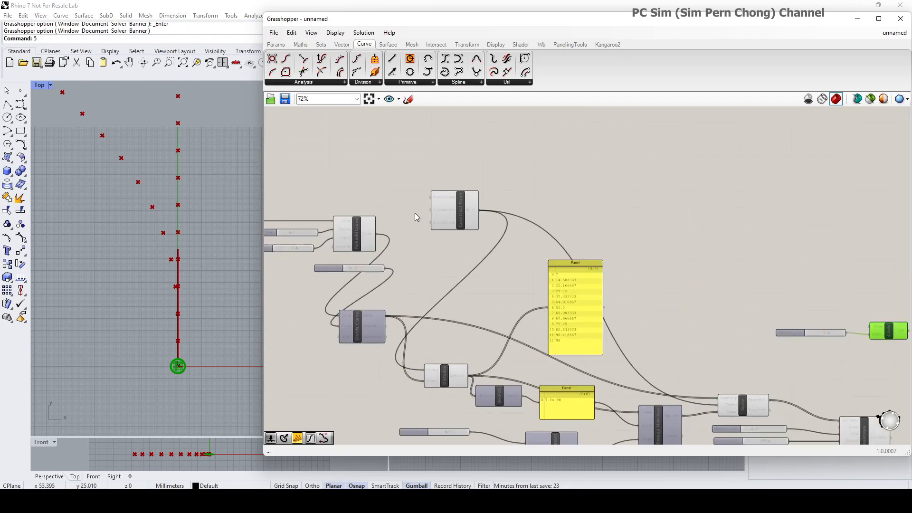
pyautogui.scroll(-1, 427, 218)
pyautogui.moveTo(832, 320); pyautogui.dragTo(438, 237, button='right')
pyautogui.scroll(5, 436, 243)
pyautogui.moveTo(436, 243); pyautogui.dragTo(436, 245)
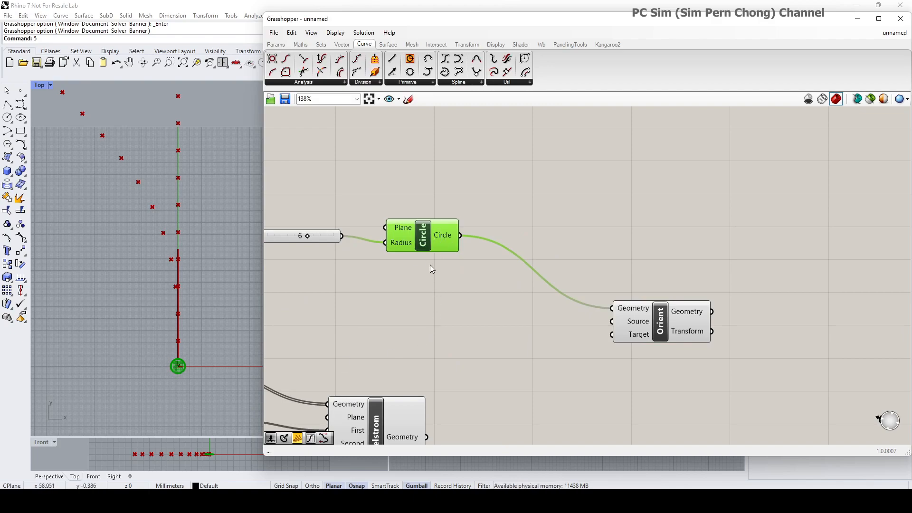
pyautogui.click(342, 44)
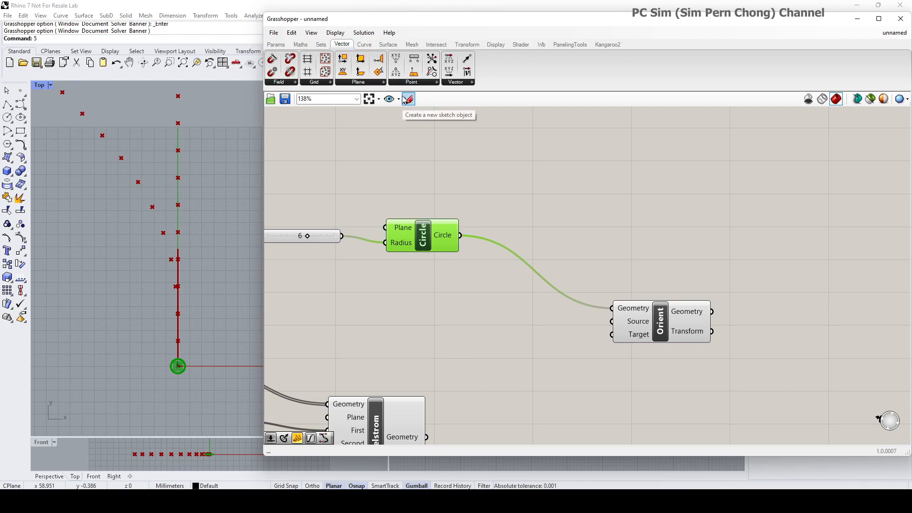
pyautogui.click(359, 82)
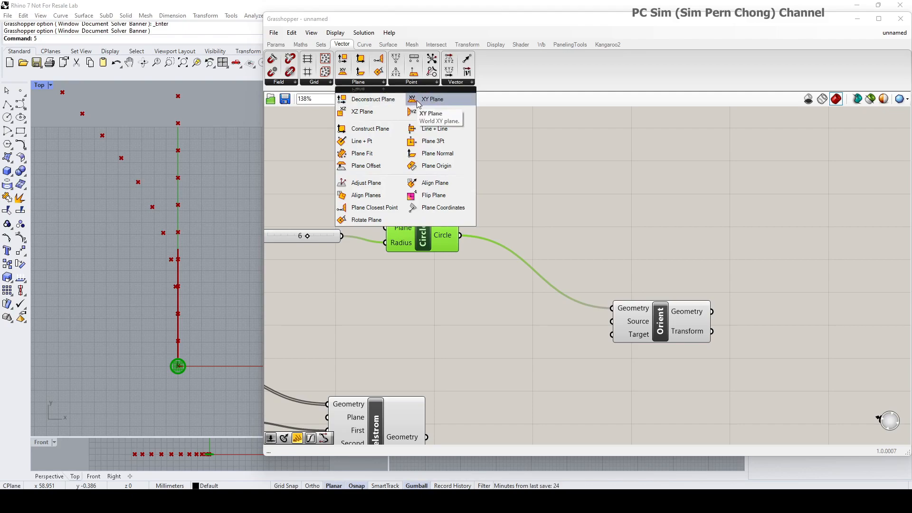
pyautogui.moveTo(419, 99); pyautogui.dragTo(540, 191)
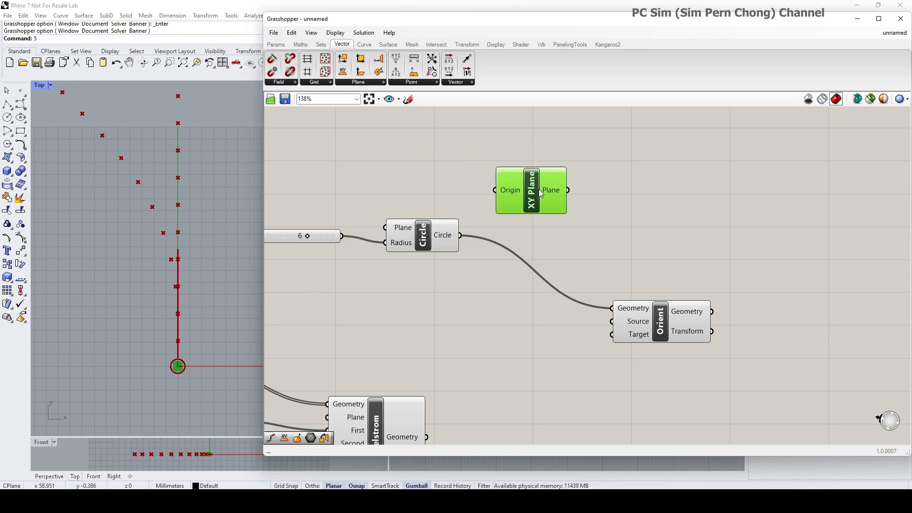
# Connect the Circle output to XY Plane's Origin and the Plane output to Orient's Source, moving Orient further away from them.
pyautogui.moveTo(461, 235); pyautogui.dragTo(612, 322)
pyautogui.moveTo(523, 201); pyautogui.dragTo(523, 217)
pyautogui.moveTo(654, 327); pyautogui.dragTo(678, 330)
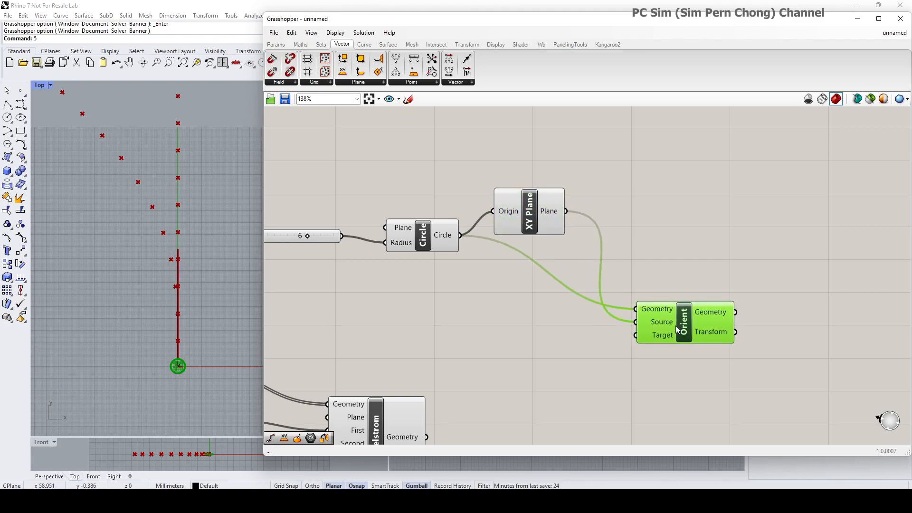
pyautogui.scroll(-3, 134, 266)
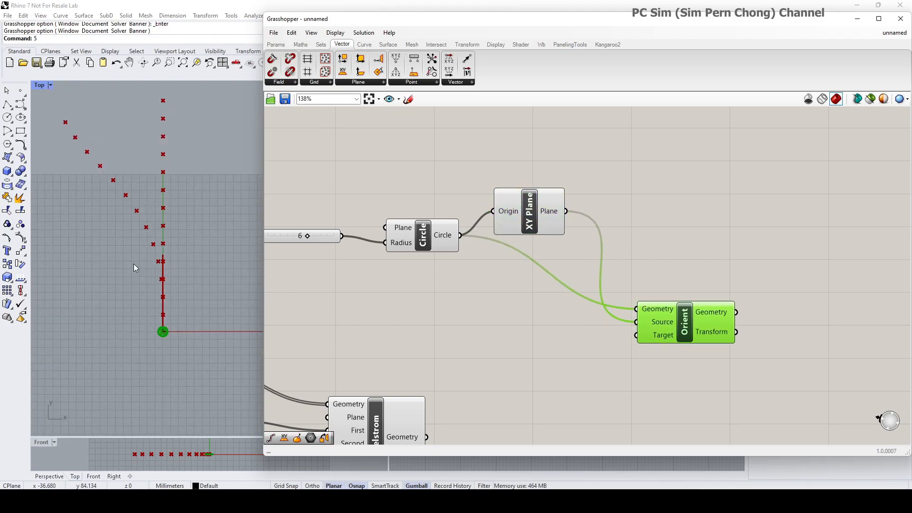
pyautogui.moveTo(134, 266); pyautogui.dragTo(152, 298, button='right')
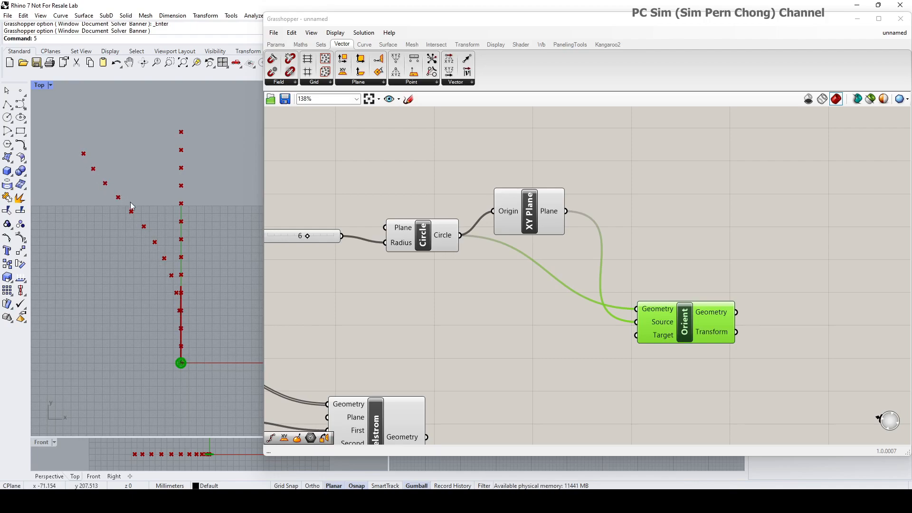
pyautogui.moveTo(642, 372); pyautogui.dragTo(624, 306, button='right')
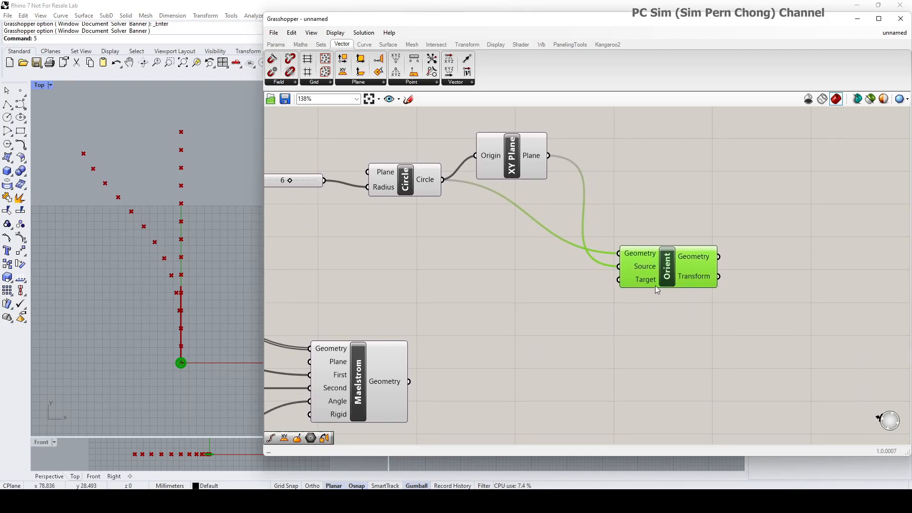
pyautogui.moveTo(656, 284); pyautogui.dragTo(681, 282)
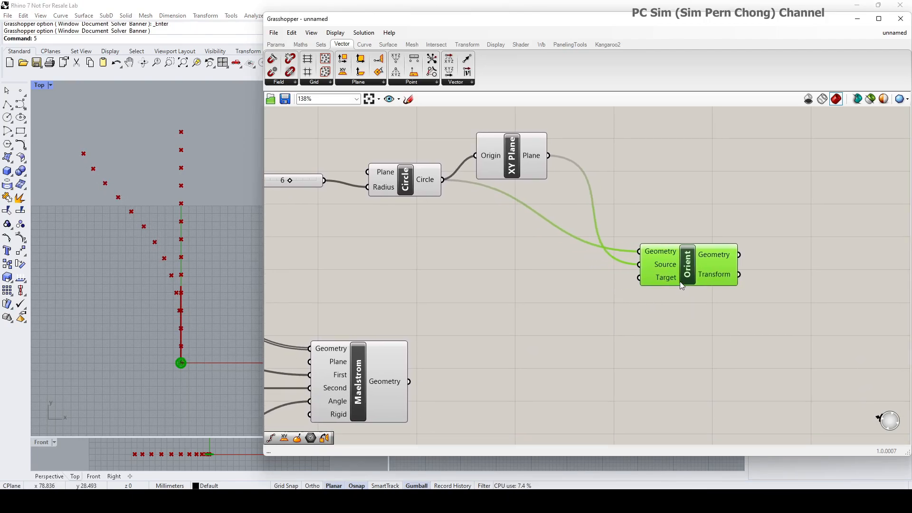
# Duplicate the XY Plane component beside Maelstrom and connect Maelstrom's Geometry output to the copy's Origin input.
pyautogui.click(368, 373)
pyautogui.moveTo(364, 375); pyautogui.dragTo(358, 356)
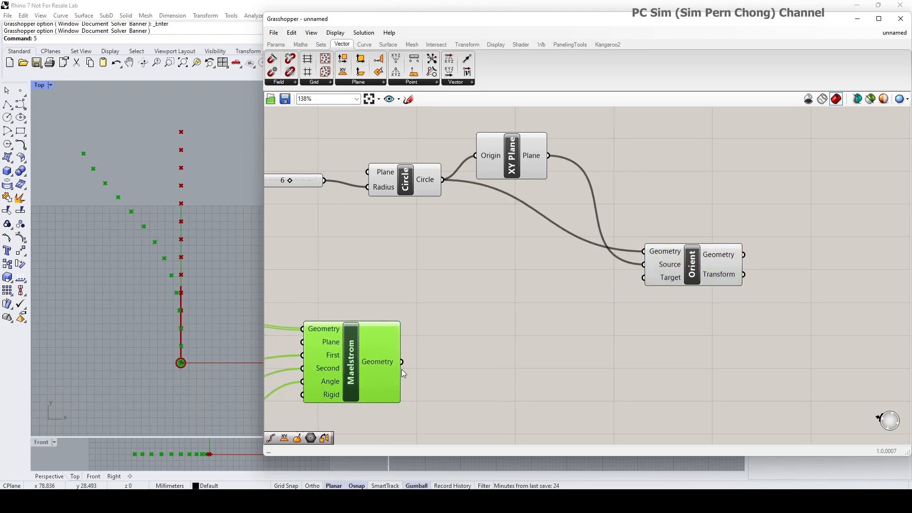
pyautogui.click(512, 166)
pyautogui.keyDown('alt'); pyautogui.moveTo(511, 166); pyautogui.dragTo(496, 345); pyautogui.keyUp('alt')
pyautogui.moveTo(401, 362); pyautogui.dragTo(461, 335)
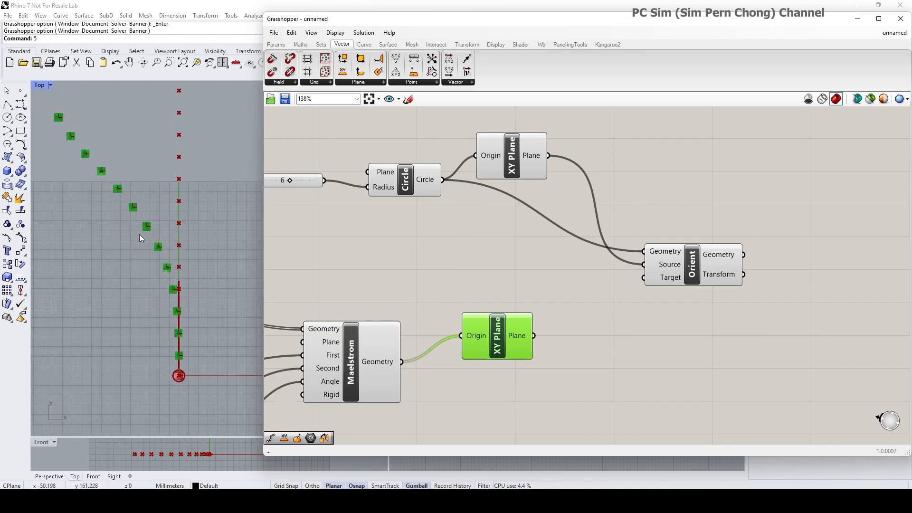
pyautogui.moveTo(477, 357)
pyautogui.mouseDown()
pyautogui.moveTo(489, 360)
pyautogui.moveTo(481, 351)
pyautogui.mouseUp()
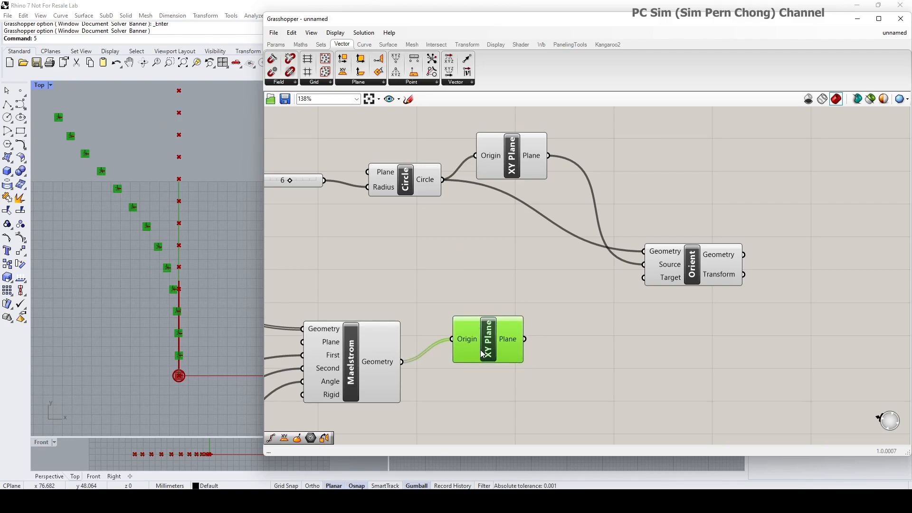
# Connect the Plane output of the XY Plane copy to Orient's Target and inspect the oriented circles in the Top view.
pyautogui.moveTo(548, 332); pyautogui.dragTo(644, 278)
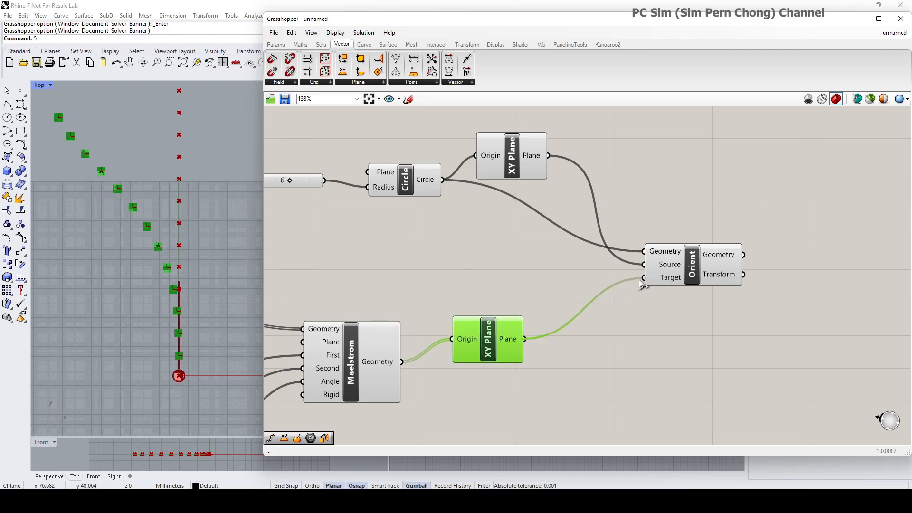
pyautogui.moveTo(175, 276); pyautogui.dragTo(186, 313, button='right')
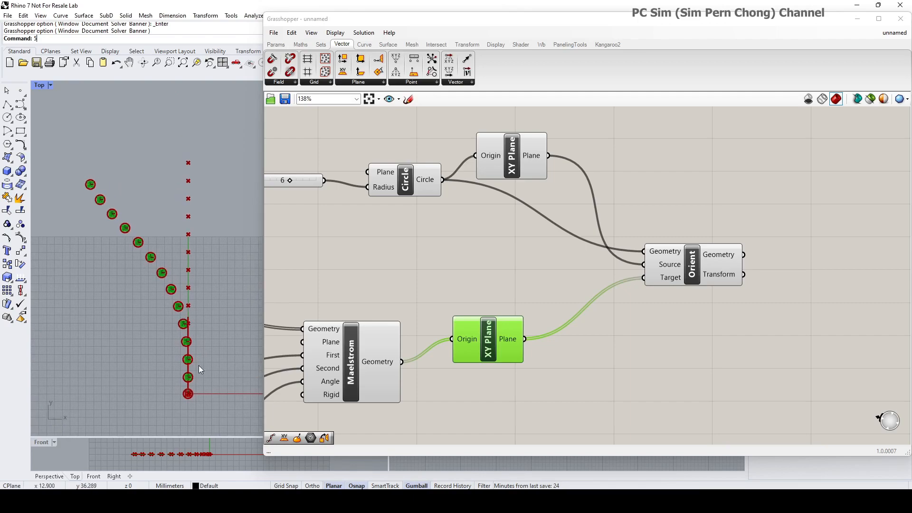
pyautogui.scroll(8, 217, 360)
pyautogui.moveTo(168, 374); pyautogui.dragTo(203, 351, button='right')
pyautogui.scroll(-4, 169, 266)
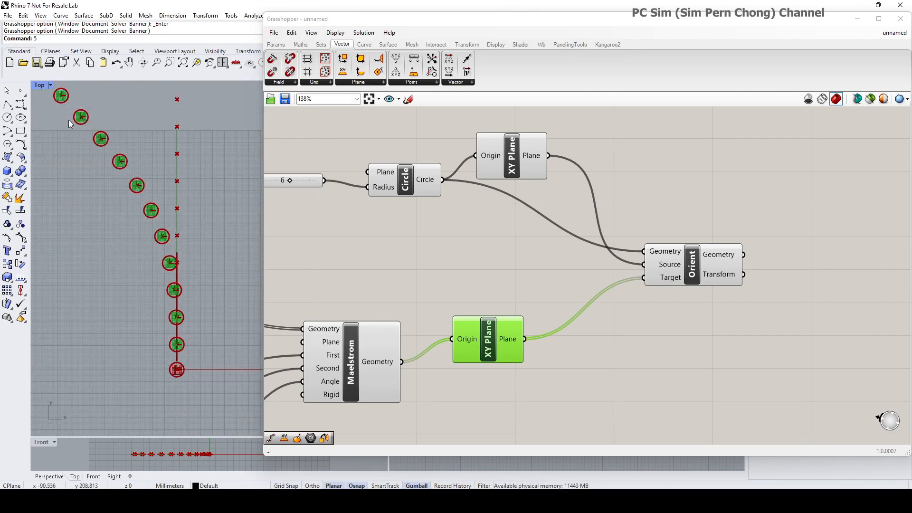
# Set the degrees slider feeding Maelstrom's Angle through Radians to 14 and check the circle spiral, keeping the circle radius at 6.
pyautogui.scroll(-2, 371, 266)
pyautogui.moveTo(370, 262); pyautogui.dragTo(527, 247, button='right')
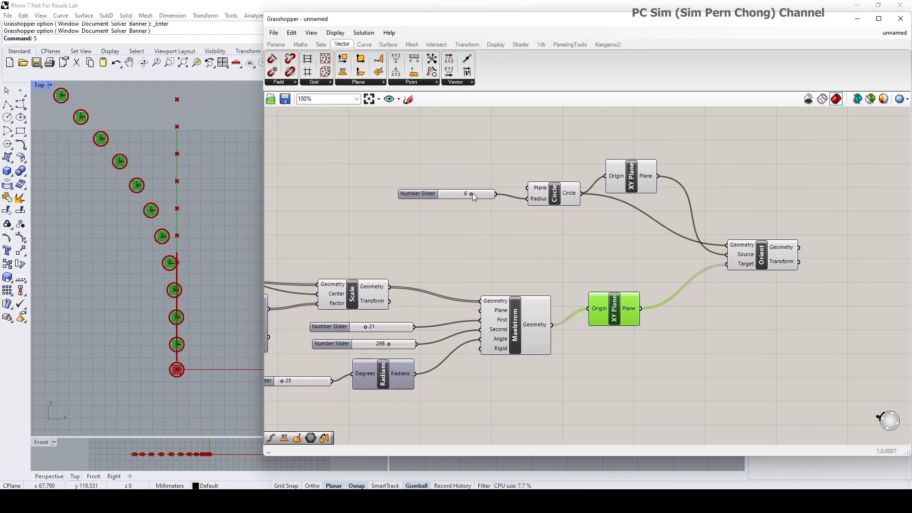
pyautogui.moveTo(471, 193); pyautogui.dragTo(471, 196)
pyautogui.moveTo(380, 347); pyautogui.dragTo(462, 255, button='right')
pyautogui.moveTo(364, 289); pyautogui.dragTo(363, 287)
pyautogui.scroll(-6, 176, 263)
pyautogui.scroll(4, 173, 308)
pyautogui.moveTo(176, 263); pyautogui.dragTo(182, 302, button='right')
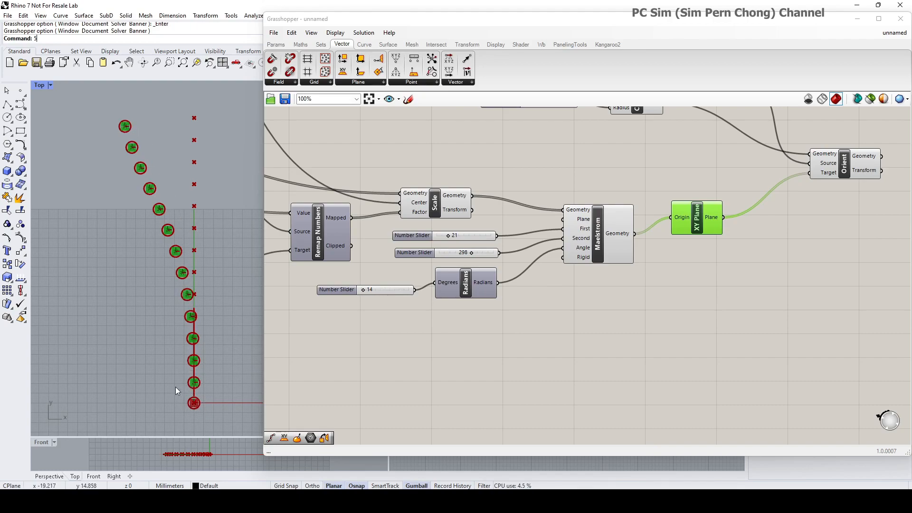
pyautogui.scroll(-2, 607, 321)
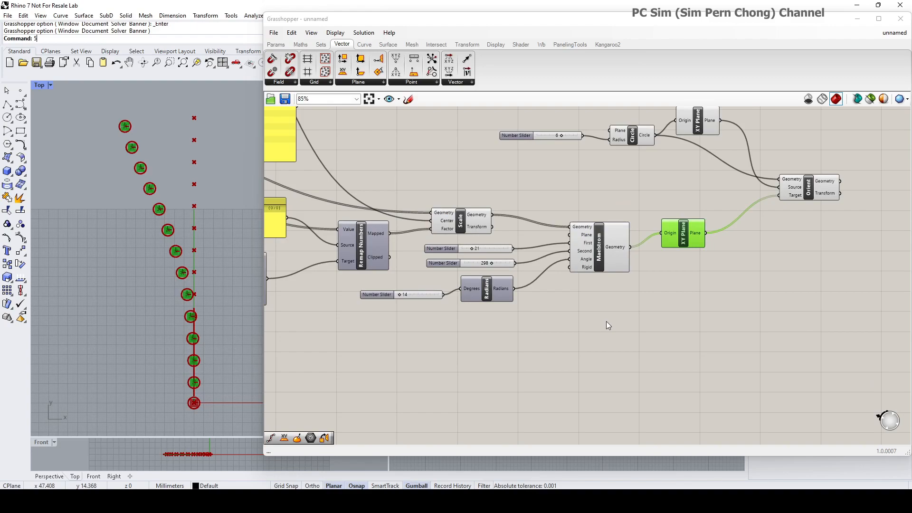
# Add a Distance component on the empty canvas beyond Orient.
pyautogui.moveTo(421, 348); pyautogui.dragTo(588, 359, button='right')
pyautogui.moveTo(411, 290); pyautogui.dragTo(493, 314, button='right')
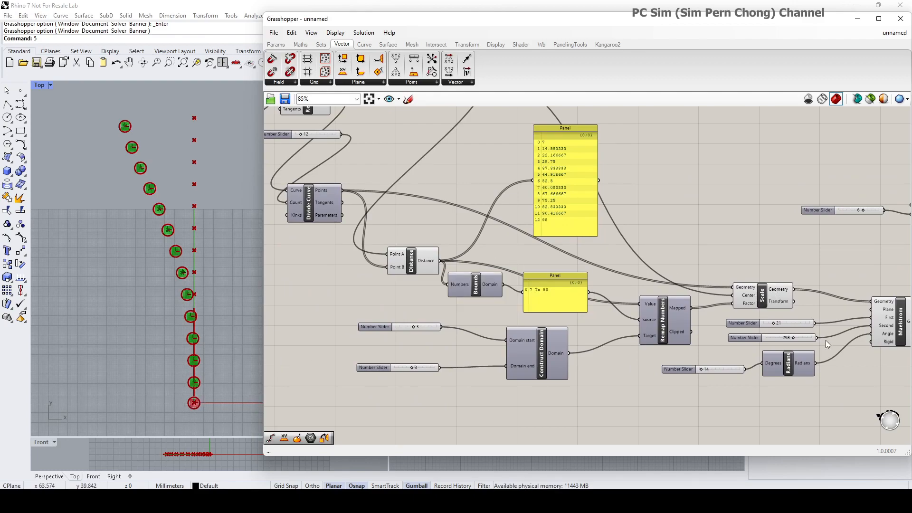
pyautogui.scroll(-2, 723, 343)
pyautogui.moveTo(723, 343); pyautogui.dragTo(382, 309, button='right')
pyautogui.moveTo(605, 310); pyautogui.dragTo(374, 350, button='right')
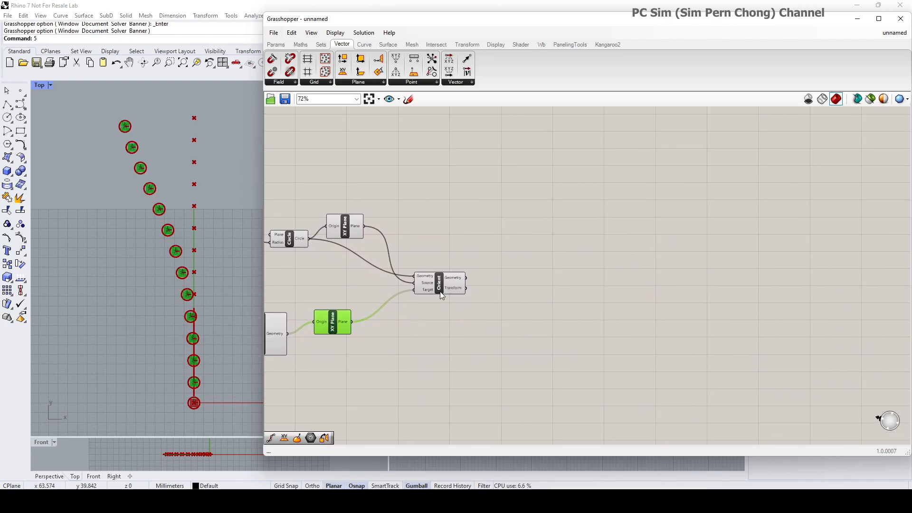
pyautogui.click(440, 297)
pyautogui.moveTo(567, 325); pyautogui.dragTo(526, 291, button='right')
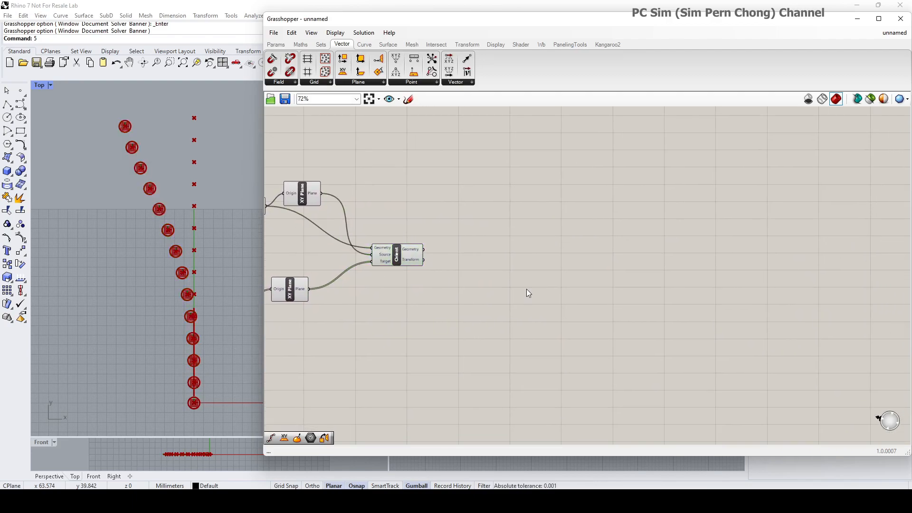
pyautogui.doubleClick(527, 289)
pyautogui.write('dis')
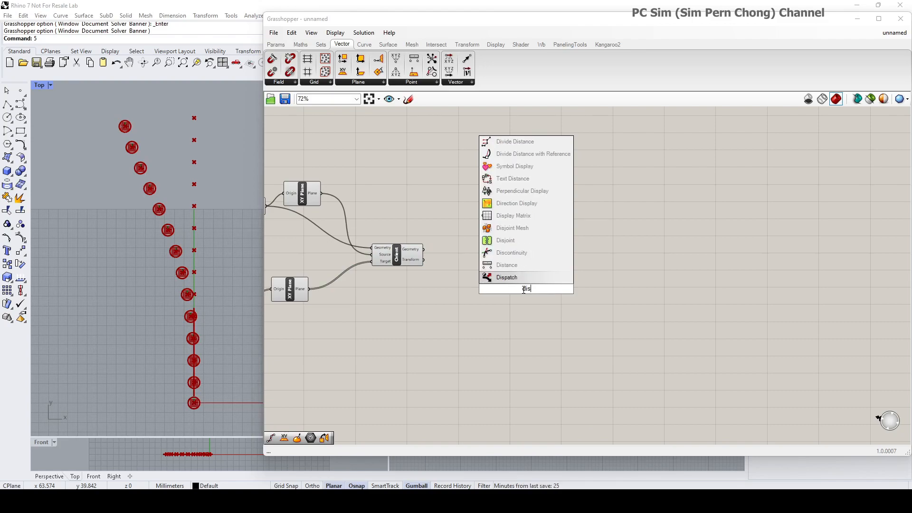
pyautogui.click(519, 265)
pyautogui.moveTo(519, 295); pyautogui.dragTo(519, 268)
pyautogui.scroll(2, 519, 268)
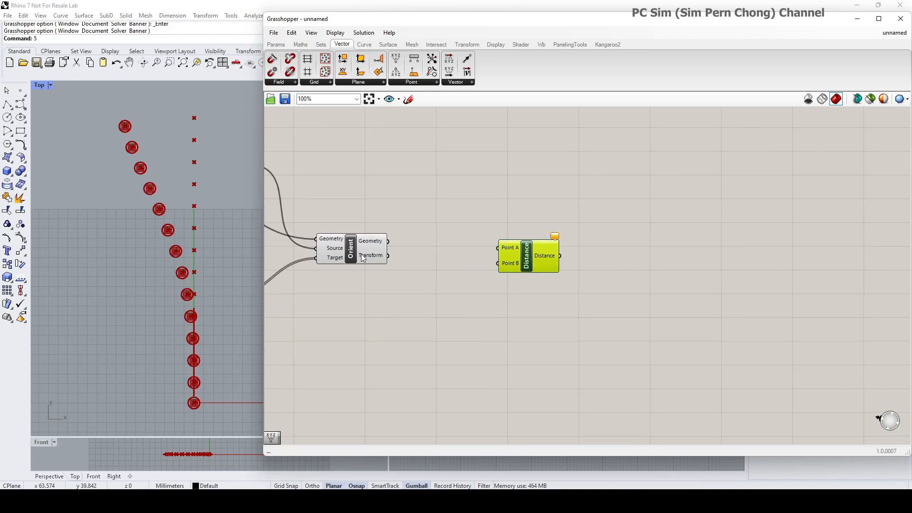
# Rearrange the Circle component and its XY Plane above Orient, spacing them further apart.
pyautogui.click(385, 261)
pyautogui.moveTo(431, 238); pyautogui.dragTo(594, 276, button='right')
pyautogui.click(407, 212)
pyautogui.moveTo(312, 224); pyautogui.dragTo(304, 184)
pyautogui.moveTo(406, 204); pyautogui.dragTo(416, 184)
pyautogui.moveTo(308, 187); pyautogui.dragTo(320, 195)
pyautogui.moveTo(321, 196); pyautogui.dragTo(360, 213, button='right')
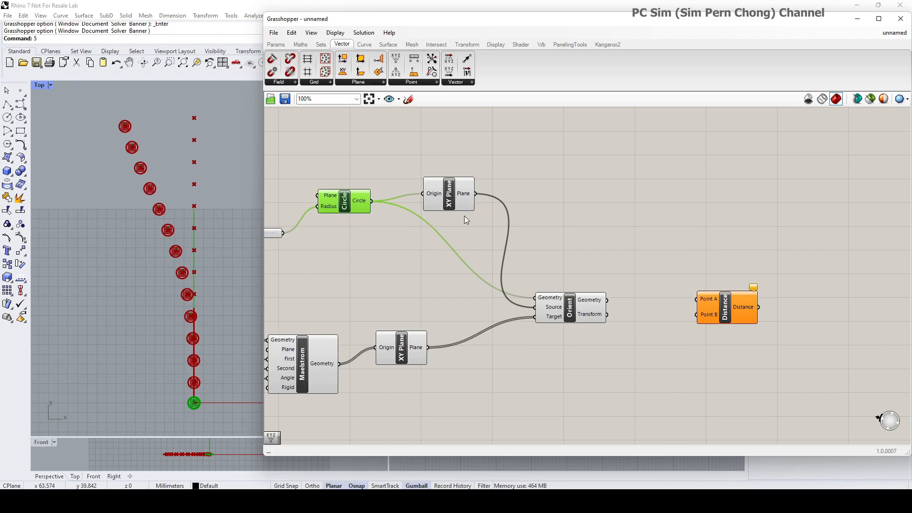
# Connect the Circle's XY Plane output to Distance's Point A and the Maelstrom-fed XY Plane output to Point B.
pyautogui.moveTo(474, 194); pyautogui.dragTo(726, 329)
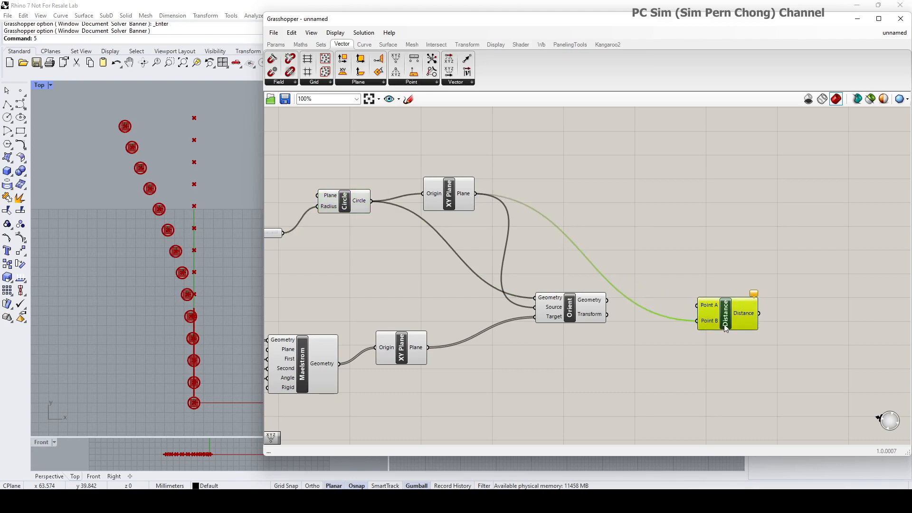
pyautogui.moveTo(477, 193); pyautogui.dragTo(717, 327)
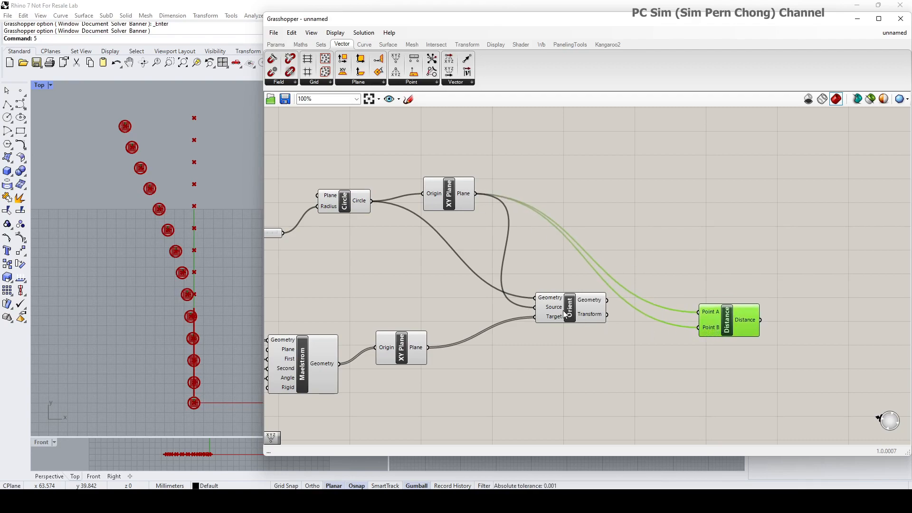
pyautogui.moveTo(566, 314); pyautogui.dragTo(554, 329)
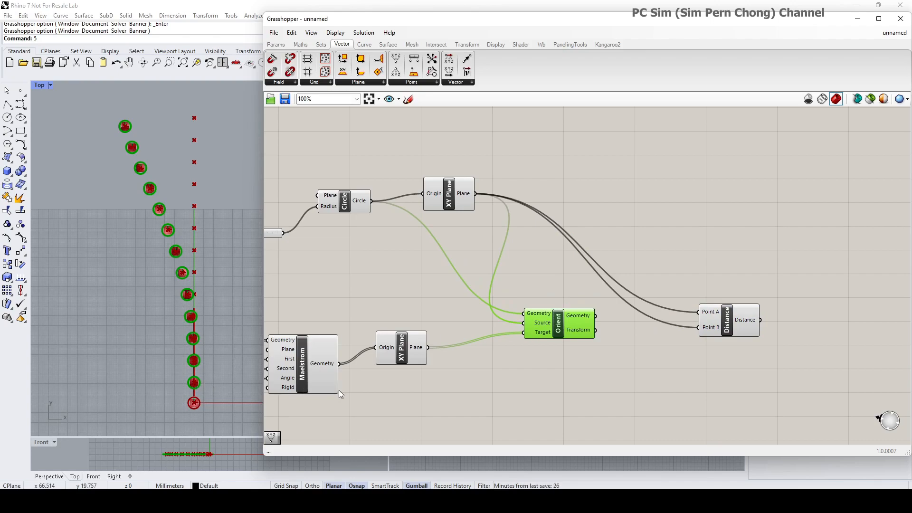
pyautogui.moveTo(417, 376); pyautogui.dragTo(433, 342, button='right')
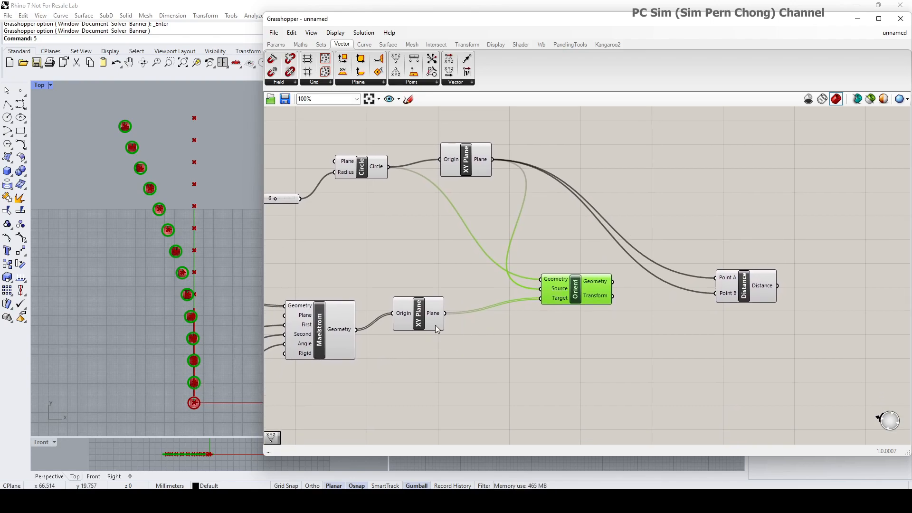
pyautogui.moveTo(418, 320); pyautogui.dragTo(419, 331)
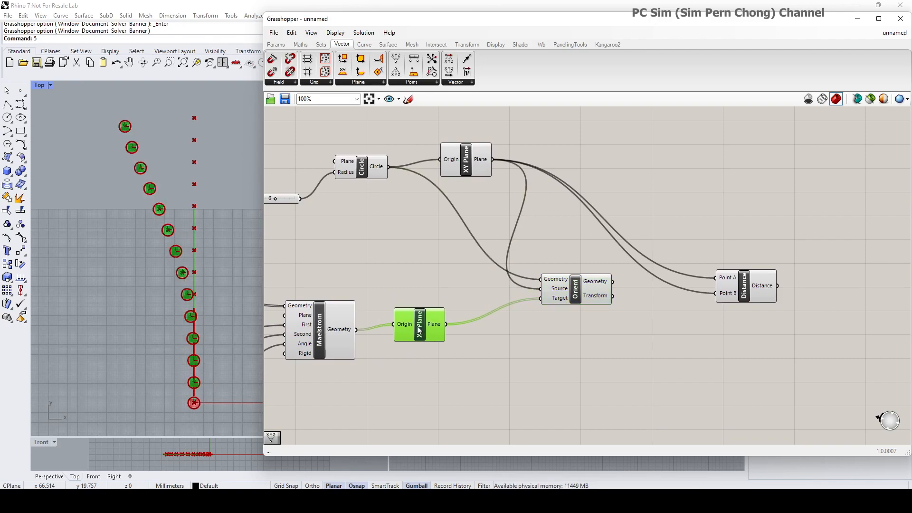
pyautogui.moveTo(446, 325); pyautogui.dragTo(711, 295)
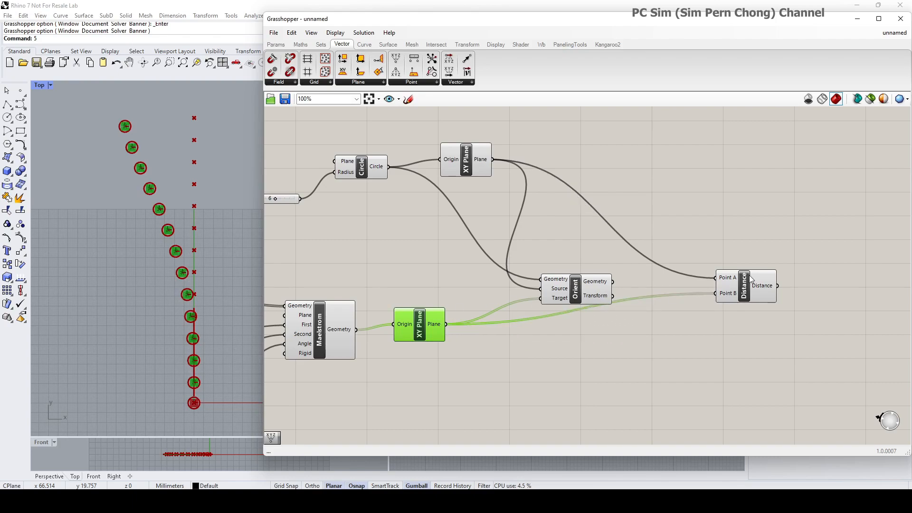
# Tidy the layout by moving Orient between the two XY Planes and bringing Distance closer to it.
pyautogui.moveTo(745, 280); pyautogui.dragTo(739, 287)
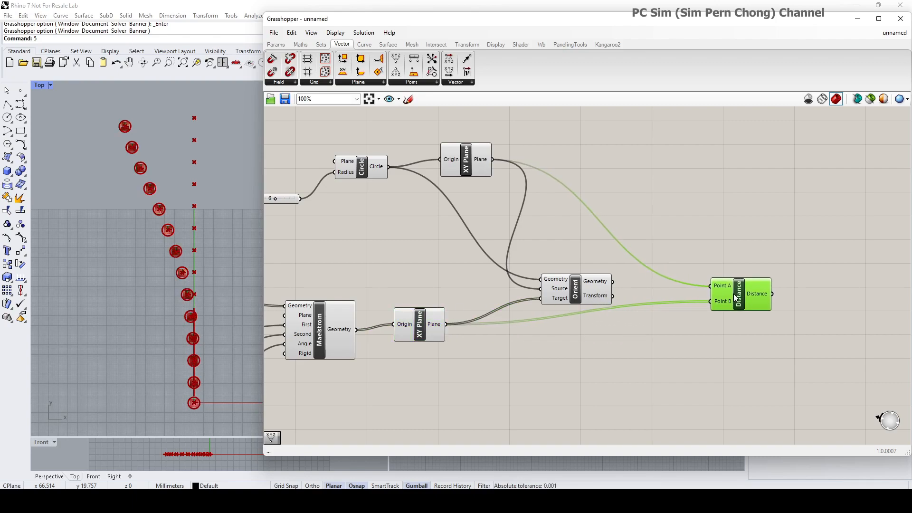
pyautogui.moveTo(585, 295); pyautogui.dragTo(555, 274)
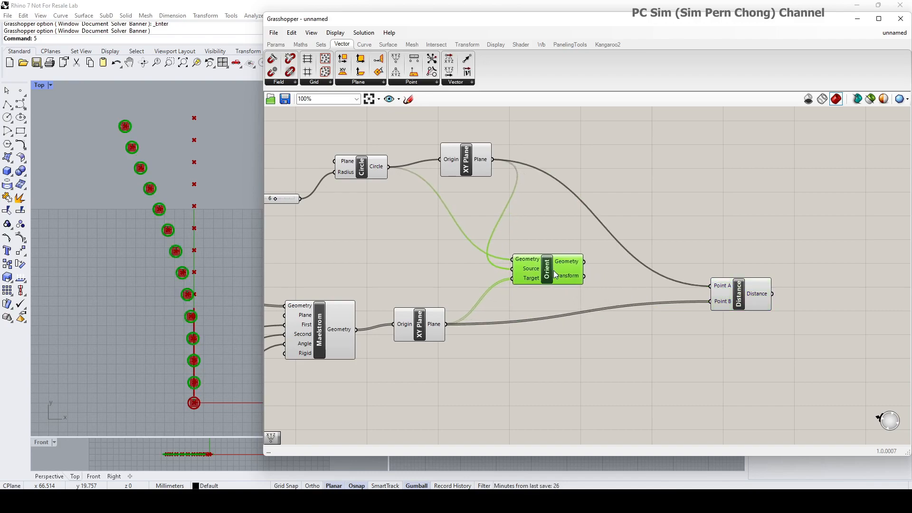
pyautogui.moveTo(572, 289); pyautogui.dragTo(434, 233, button='right')
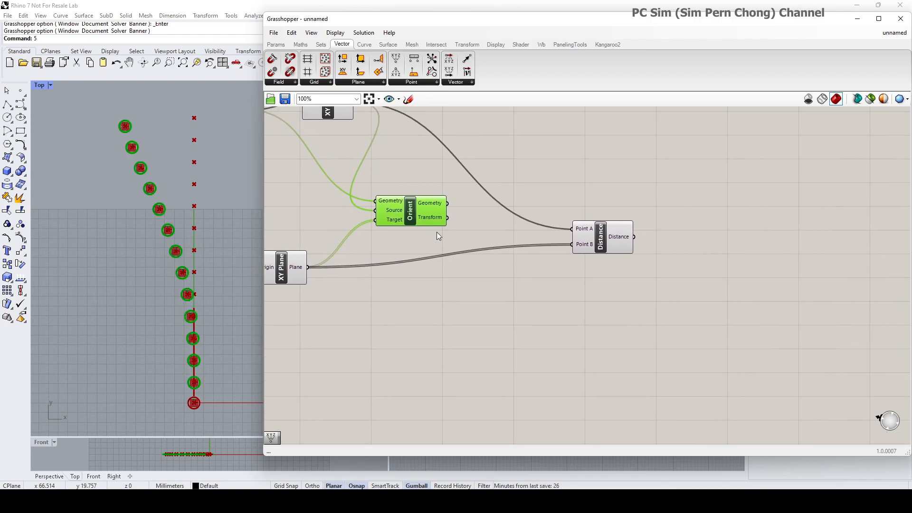
pyautogui.moveTo(604, 241); pyautogui.dragTo(570, 249)
# Add a Scale component beyond Distance and space the two components apart.
pyautogui.scroll(2, 572, 258)
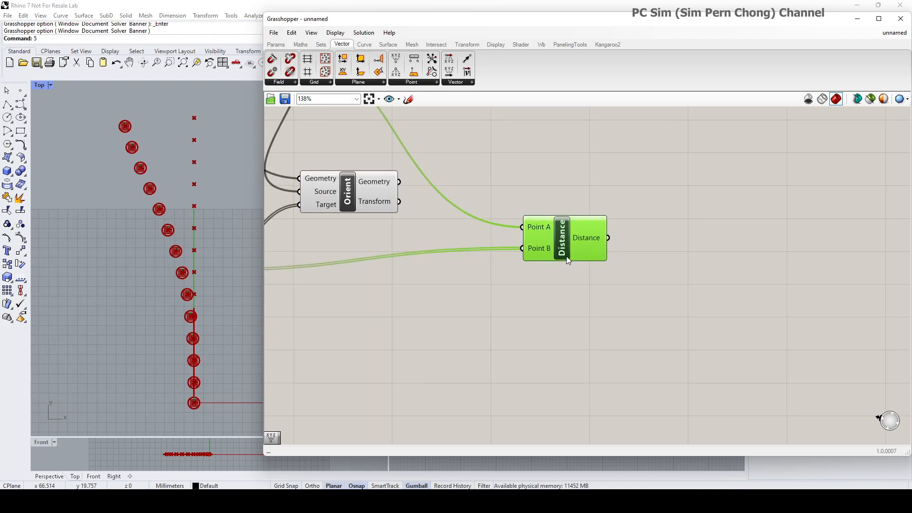
pyautogui.click(673, 306)
pyautogui.doubleClick(674, 308)
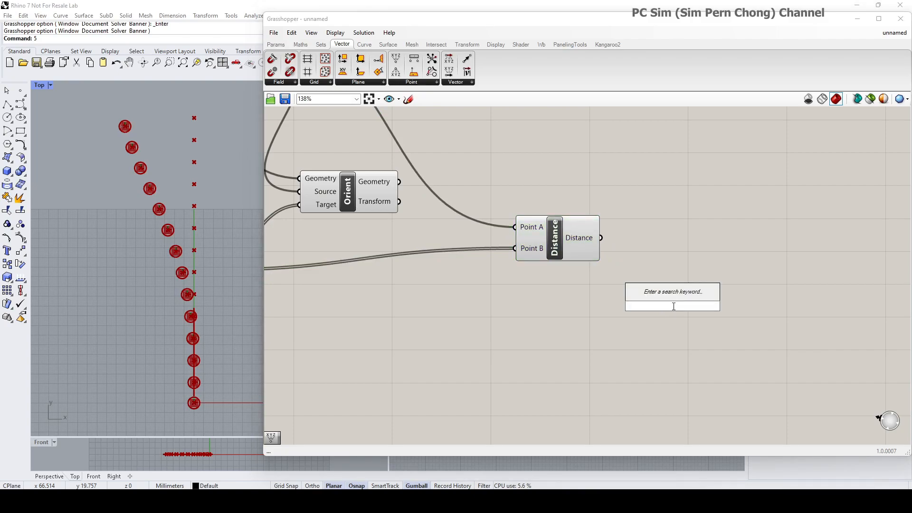
pyautogui.write('scale')
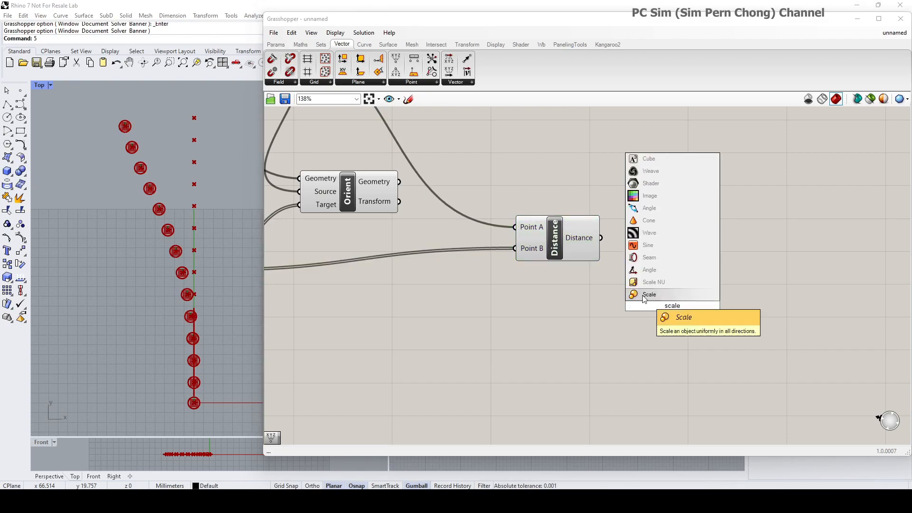
pyautogui.click(645, 294)
pyautogui.moveTo(669, 311); pyautogui.dragTo(747, 327)
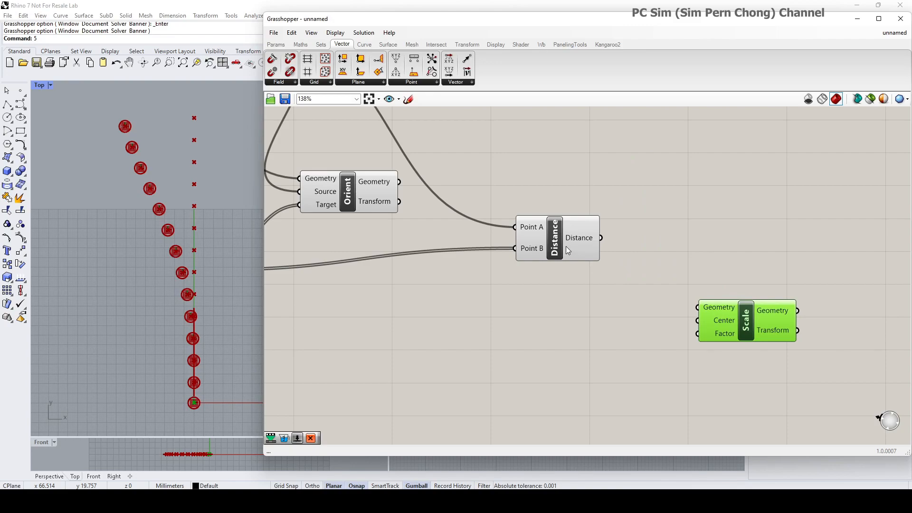
pyautogui.moveTo(569, 252); pyautogui.dragTo(563, 263)
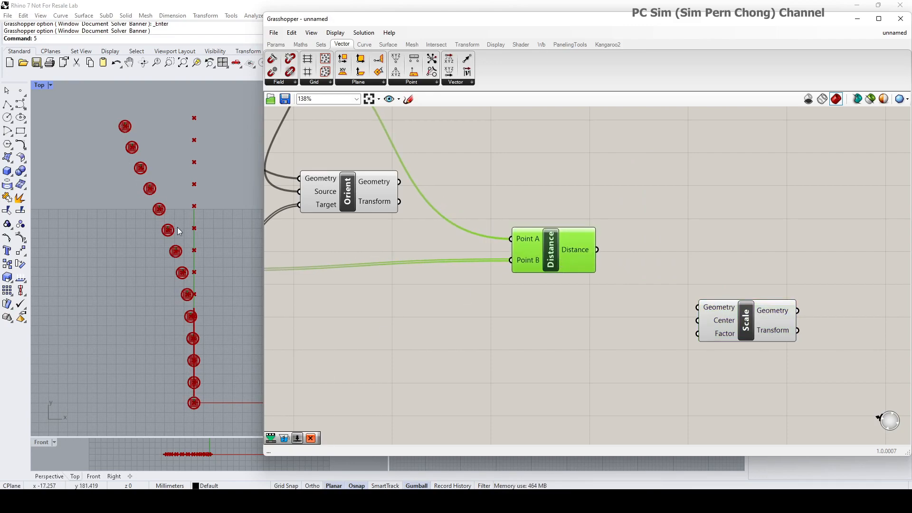
# Move Orient below Distance and connect its Geometry output to Scale's Geometry input.
pyautogui.moveTo(367, 200); pyautogui.dragTo(421, 313)
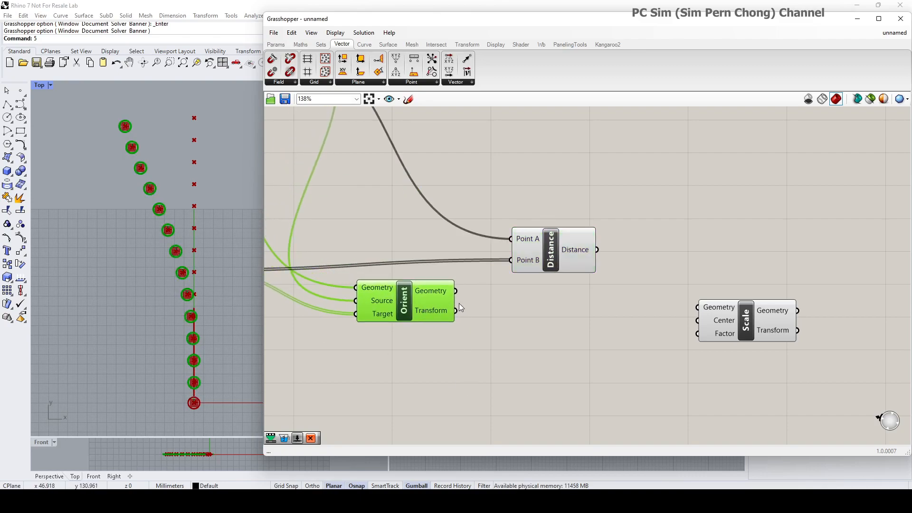
pyautogui.moveTo(458, 290); pyautogui.dragTo(698, 307)
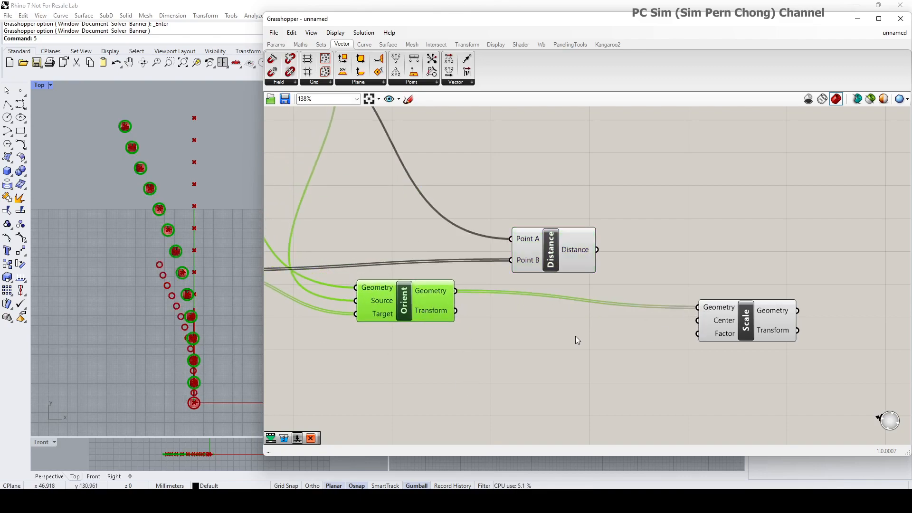
pyautogui.moveTo(745, 330); pyautogui.dragTo(763, 346)
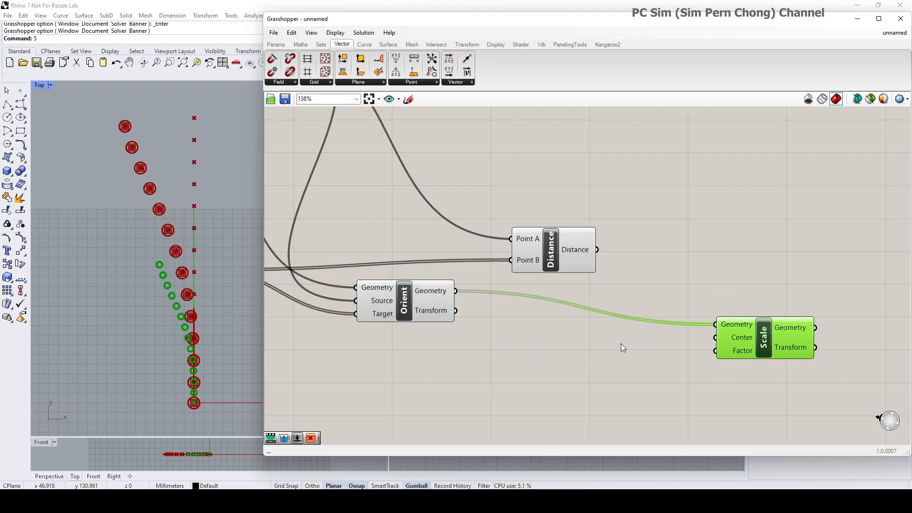
# Connect the Plane output of the Maelstrom-fed XY Plane to Scale's Center input.
pyautogui.scroll(-2, 445, 335)
pyautogui.moveTo(445, 334); pyautogui.dragTo(606, 357, button='right')
pyautogui.moveTo(355, 308); pyautogui.dragTo(376, 299, button='right')
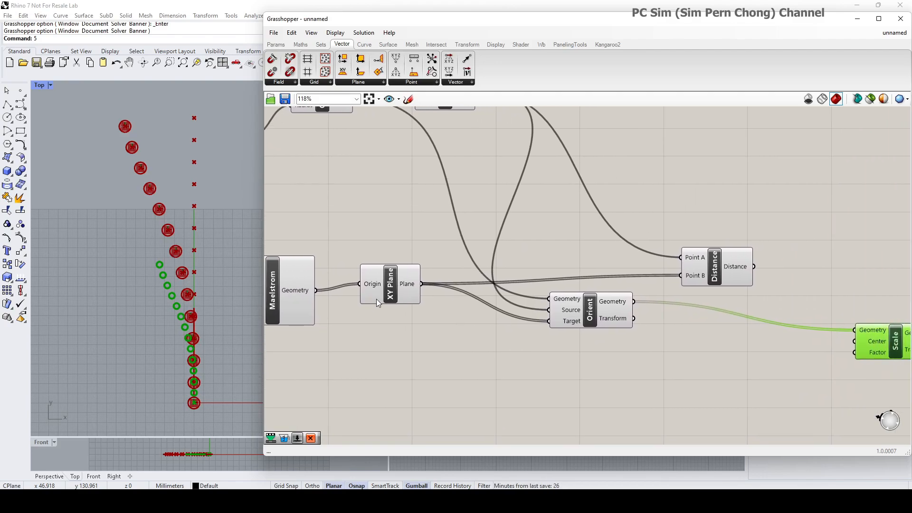
pyautogui.click(394, 302)
pyautogui.moveTo(393, 302); pyautogui.dragTo(850, 353)
pyautogui.moveTo(891, 359); pyautogui.dragTo(596, 297, button='right')
pyautogui.click(596, 296)
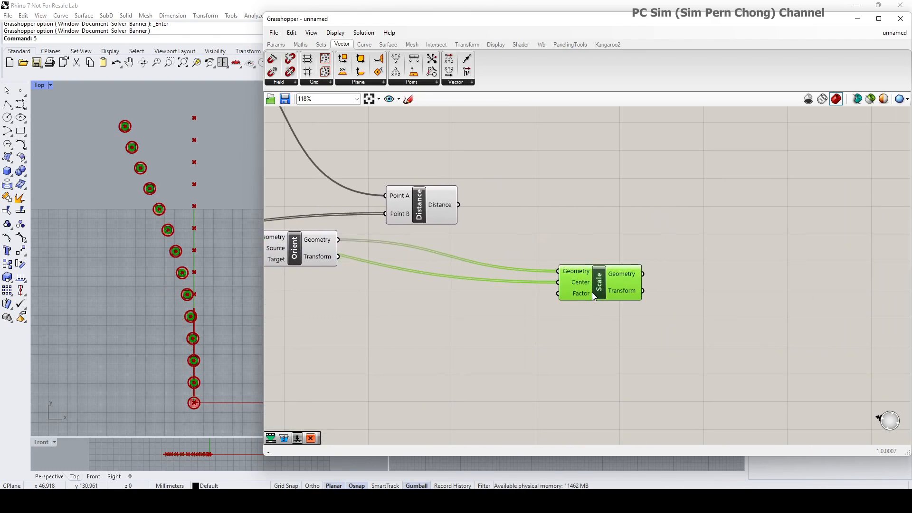
# Move the Distance component below the wires running into Scale.
pyautogui.scroll(3, 592, 292)
pyautogui.moveTo(344, 152); pyautogui.dragTo(364, 319)
pyautogui.moveTo(442, 321); pyautogui.dragTo(505, 238, button='right')
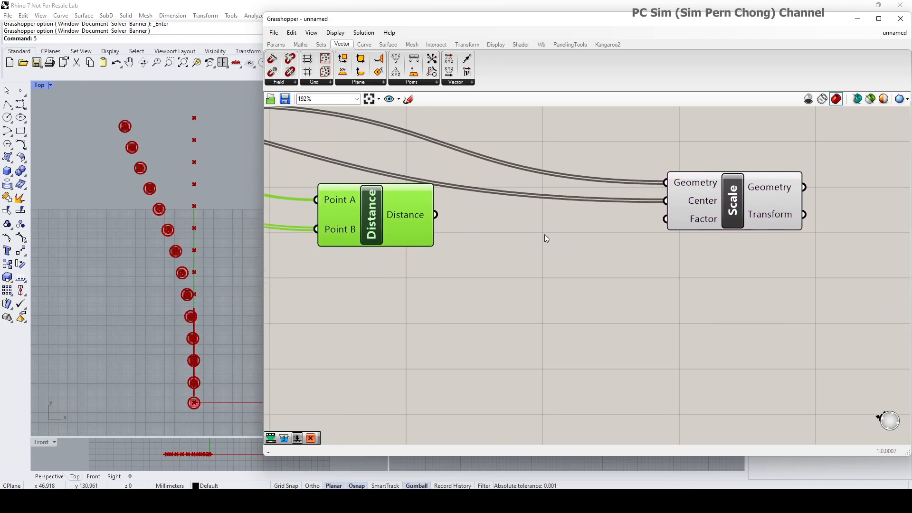
# Connect Distance's output to Scale's Factor input and space the Distance and Scale components further apart.
pyautogui.moveTo(727, 210); pyautogui.dragTo(725, 247)
pyautogui.moveTo(464, 227); pyautogui.dragTo(675, 255)
pyautogui.scroll(-5, 226, 239)
pyautogui.scroll(-2, 226, 238)
pyautogui.scroll(6, 226, 239)
pyautogui.moveTo(380, 224); pyautogui.dragTo(376, 263)
pyautogui.moveTo(755, 247); pyautogui.dragTo(784, 227)
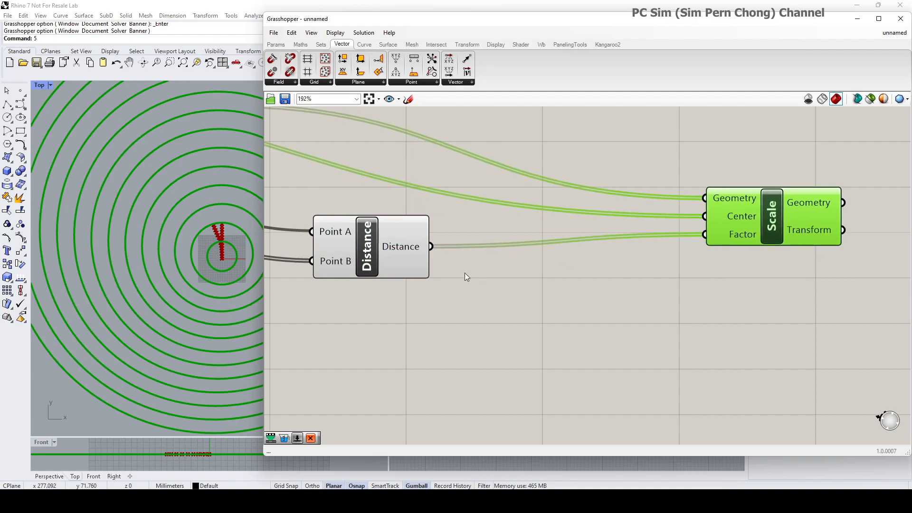
pyautogui.moveTo(383, 276); pyautogui.dragTo(367, 278)
# Add a Remap Numbers component below the Distance-to-Scale wire and connect Distance's output to its Value input.
pyautogui.doubleClick(520, 348)
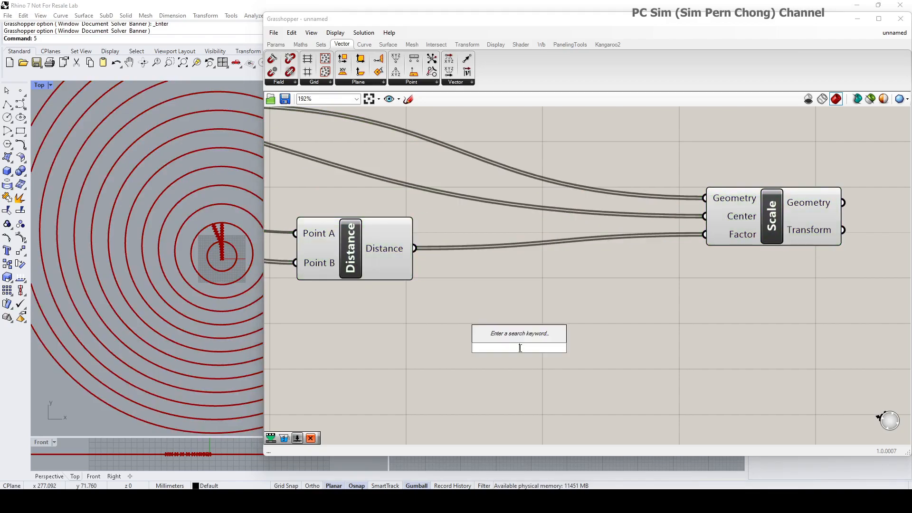
pyautogui.write('re')
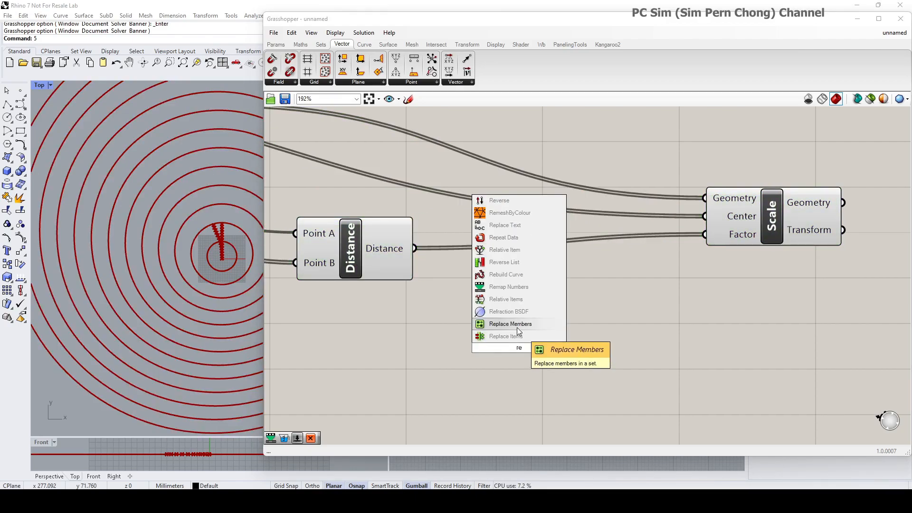
pyautogui.click(513, 287)
pyautogui.moveTo(516, 293); pyautogui.dragTo(552, 309)
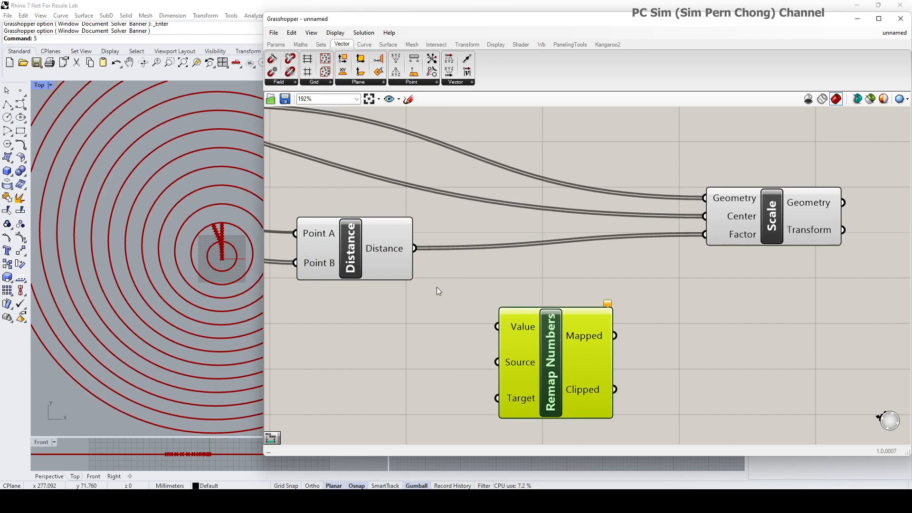
pyautogui.moveTo(383, 265); pyautogui.dragTo(371, 262)
pyautogui.moveTo(416, 295); pyautogui.dragTo(516, 256, button='right')
pyautogui.moveTo(491, 212); pyautogui.dragTo(598, 288)
pyautogui.moveTo(435, 221); pyautogui.dragTo(418, 221)
pyautogui.moveTo(649, 317); pyautogui.dragTo(674, 317)
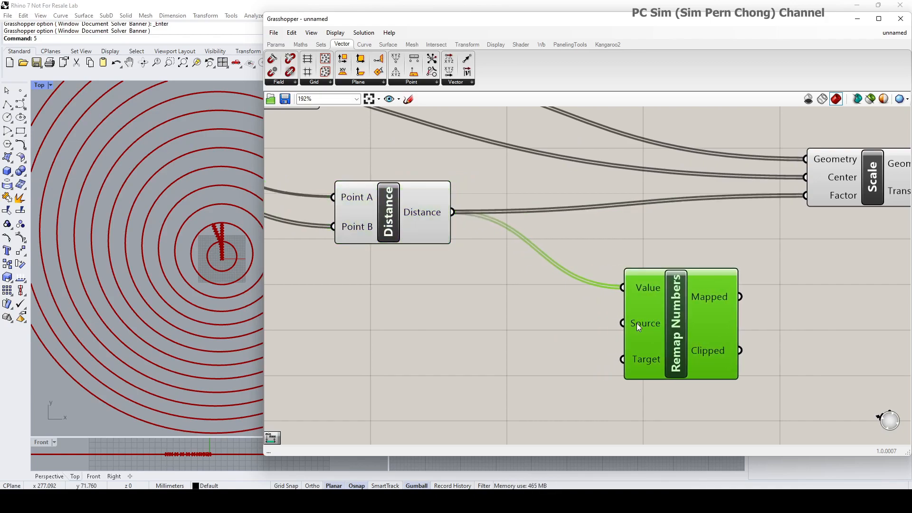
# Add a Bounds component below Distance, feed it the distances, and connect its Domain output to Remap Numbers' Source input.
pyautogui.doubleClick(429, 324)
pyautogui.write('bound')
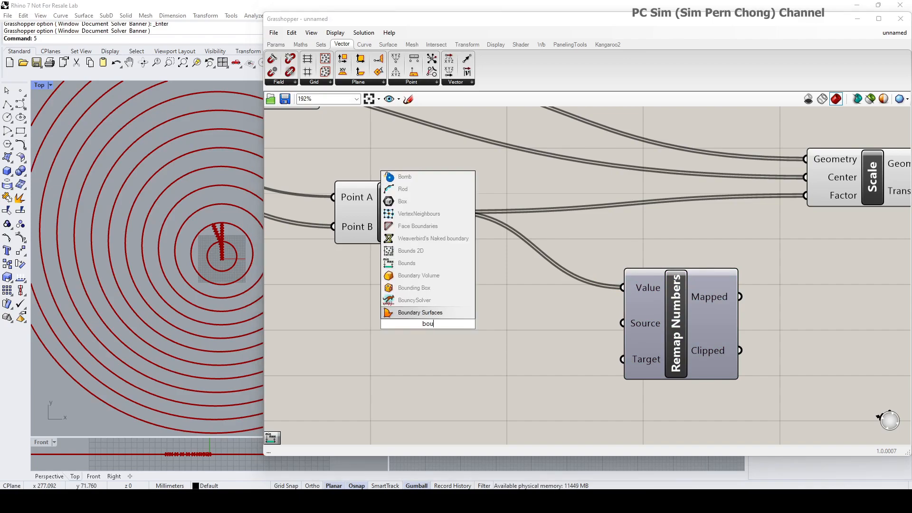
pyautogui.click(408, 264)
pyautogui.moveTo(383, 235); pyautogui.dragTo(346, 235)
pyautogui.moveTo(375, 297); pyautogui.dragTo(375, 326)
pyautogui.moveTo(437, 325); pyautogui.dragTo(622, 323)
pyautogui.moveTo(661, 346); pyautogui.dragTo(687, 363)
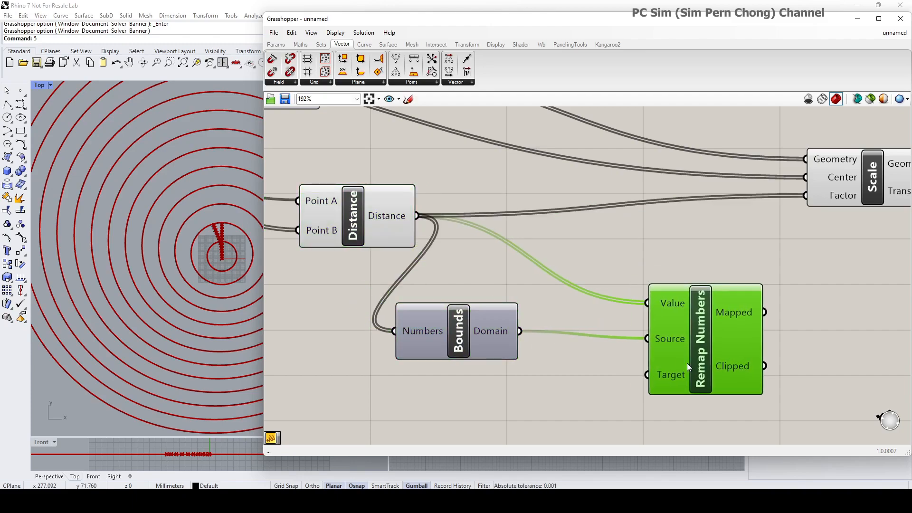
# Add a Construct Domain component below Bounds and connect its Domain output to Remap Numbers' Target input.
pyautogui.moveTo(687, 363); pyautogui.dragTo(668, 253, button='right')
pyautogui.moveTo(471, 245); pyautogui.dragTo(497, 235)
pyautogui.moveTo(674, 266); pyautogui.dragTo(710, 304)
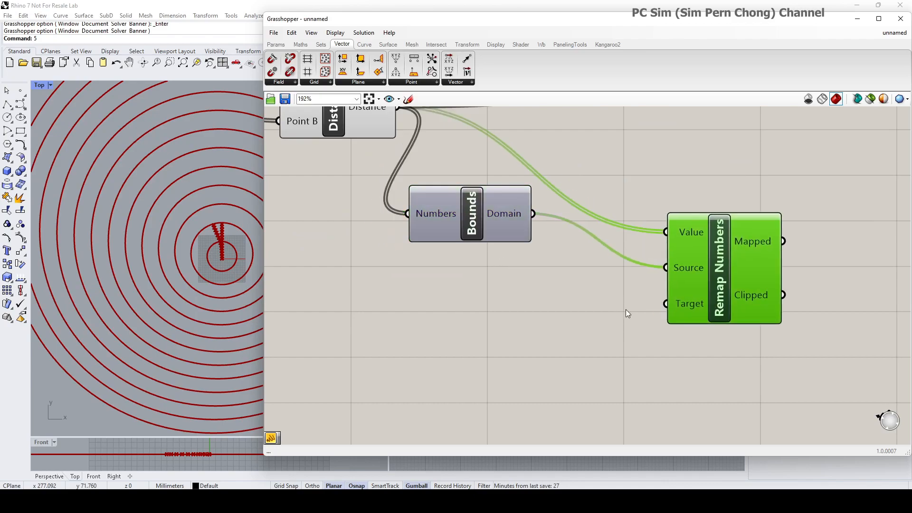
pyautogui.doubleClick(440, 347)
pyautogui.write('constr')
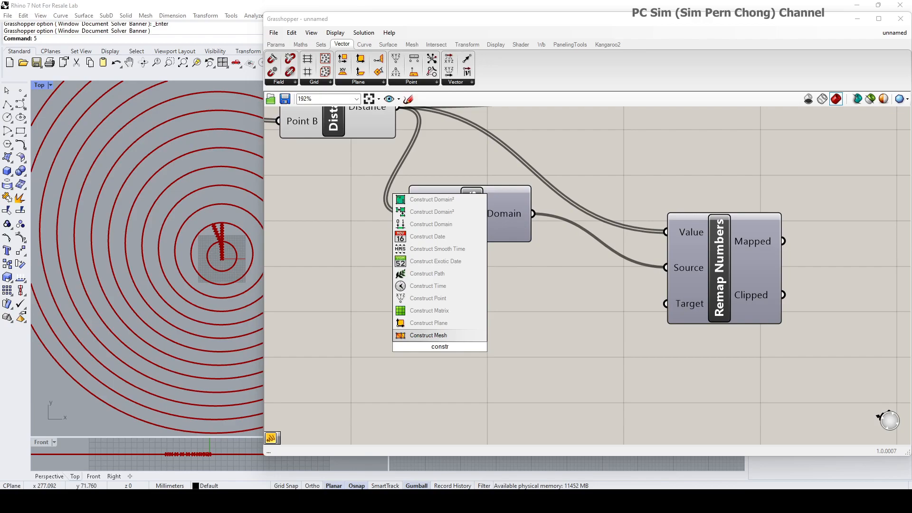
pyautogui.click(443, 226)
pyautogui.moveTo(461, 327); pyautogui.dragTo(667, 304)
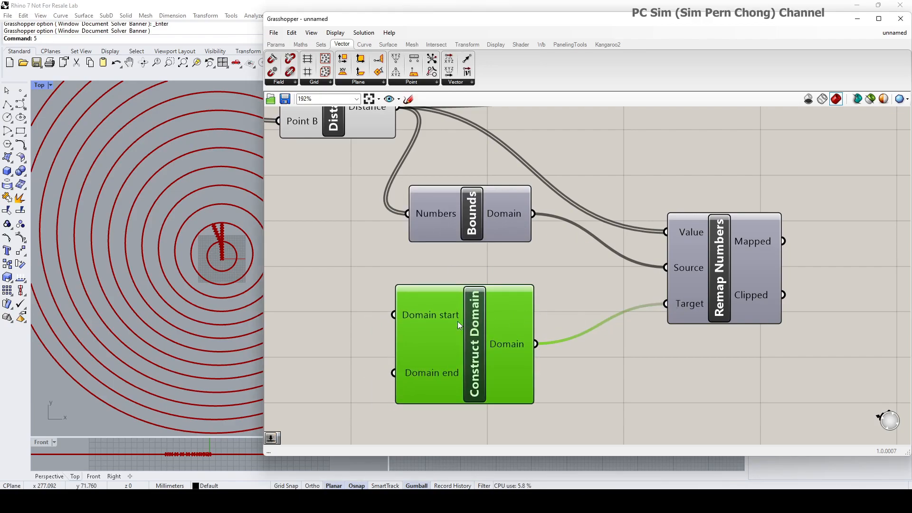
# Move Construct Domain closer to Remap Numbers and add a number slider ranging from -10 to 50 with 2 decimal digits beside it.
pyautogui.moveTo(431, 334); pyautogui.dragTo(472, 334, button='right')
pyautogui.scroll(5, 133, 316)
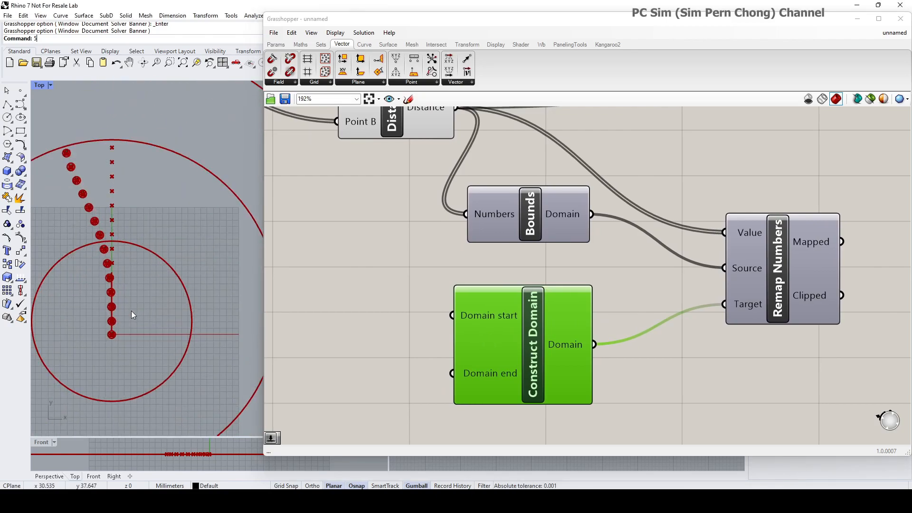
pyautogui.moveTo(535, 337); pyautogui.dragTo(599, 339)
pyautogui.doubleClick(394, 312)
pyautogui.write('-10<50')
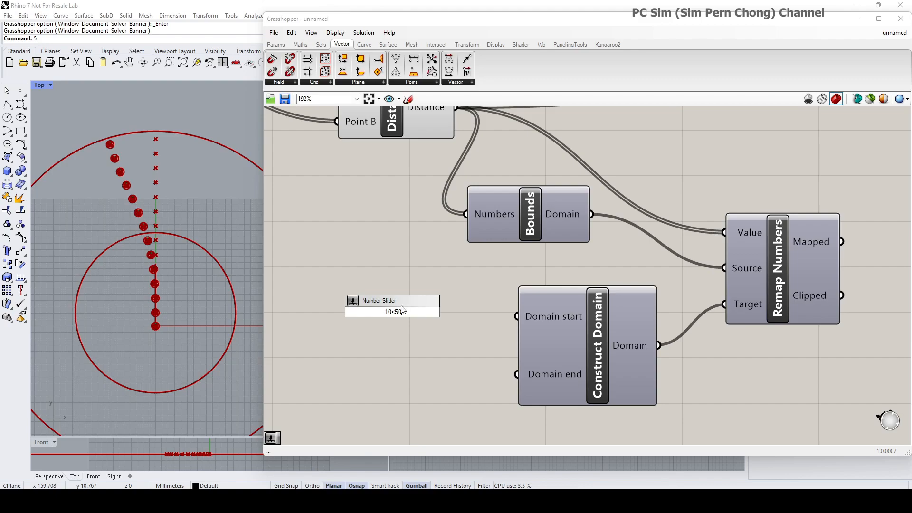
pyautogui.press('Return')
pyautogui.rightClick(420, 312)
pyautogui.click(445, 352)
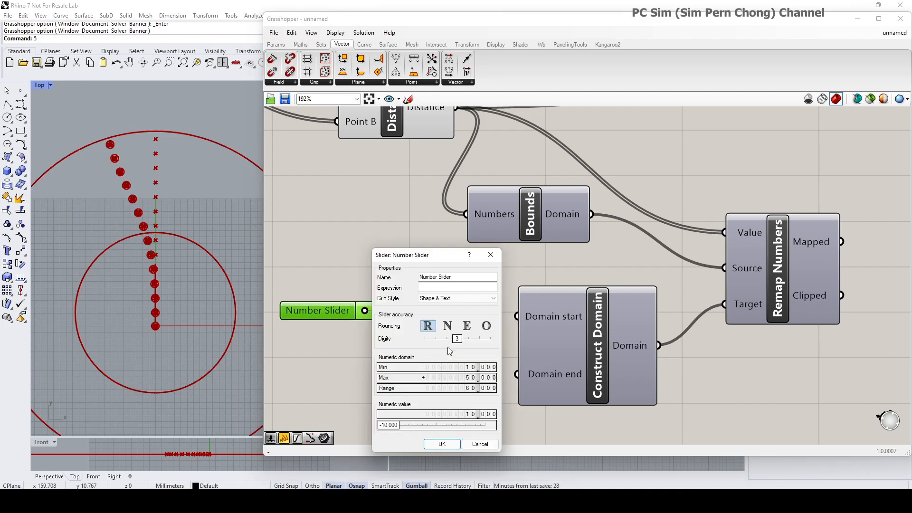
pyautogui.click(449, 340)
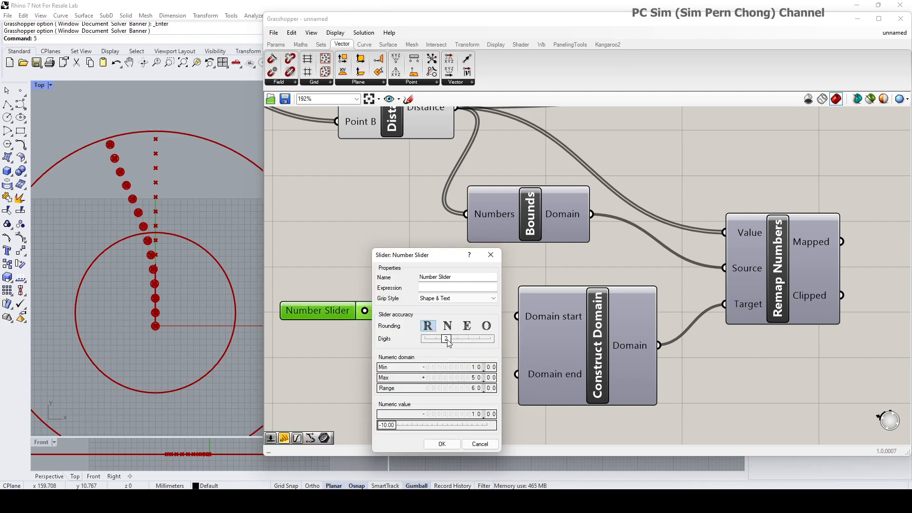
pyautogui.click(444, 443)
# Duplicate the number slider and connect the pair to Construct Domain's Domain start and Domain end inputs.
pyautogui.moveTo(397, 319); pyautogui.dragTo(399, 370)
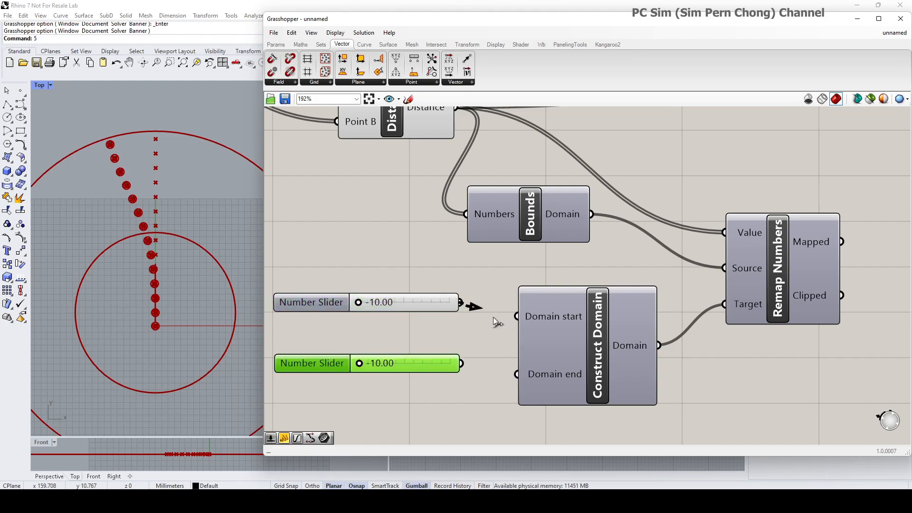
pyautogui.moveTo(463, 365); pyautogui.dragTo(518, 375)
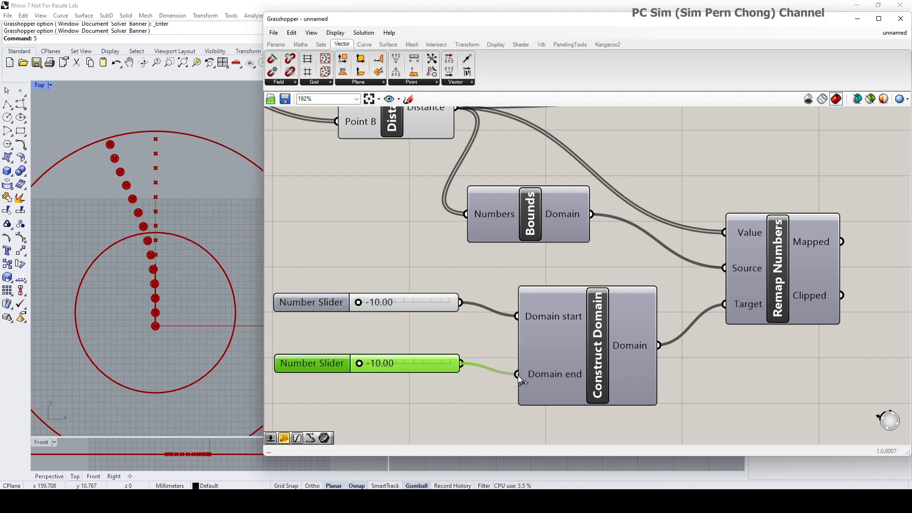
pyautogui.scroll(2, 314, 304)
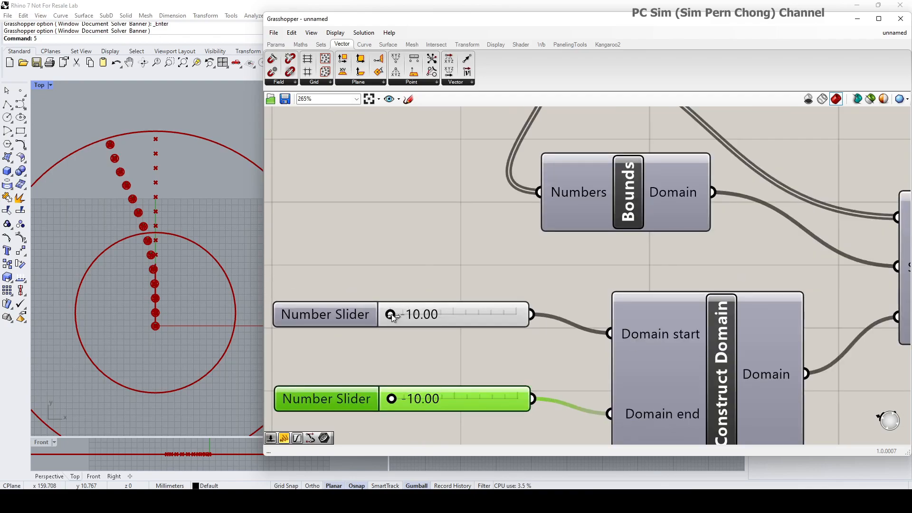
# Move Scale outward and connect Remap Numbers' Mapped output to its Factor input in place of the direct distance wire.
pyautogui.scroll(-5, 545, 351)
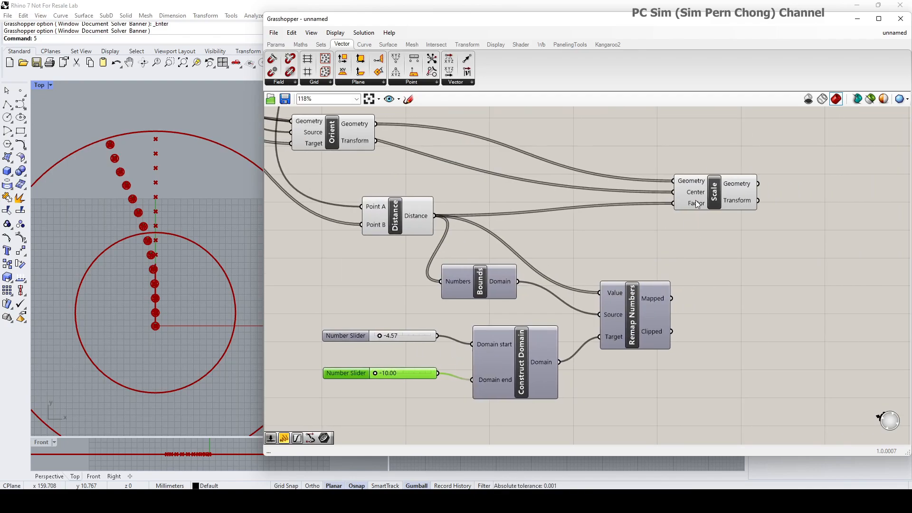
pyautogui.click(755, 228)
pyautogui.moveTo(672, 299); pyautogui.dragTo(715, 235)
# Set the Domain start slider to -1.51 and the Domain end slider to 0.20, checking the scaled circles in the Top view.
pyautogui.moveTo(380, 337)
pyautogui.mouseDown()
pyautogui.moveTo(389, 338)
pyautogui.moveTo(382, 339)
pyautogui.mouseUp()
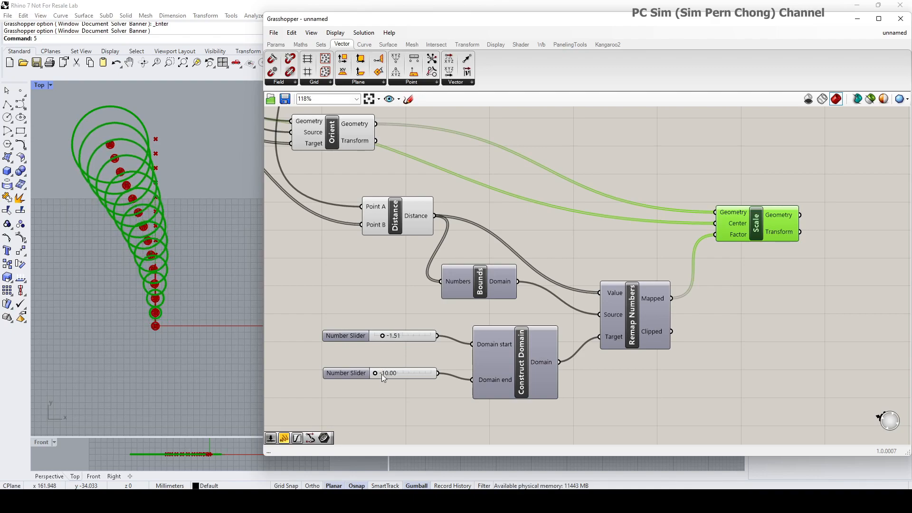
pyautogui.moveTo(375, 374); pyautogui.dragTo(384, 374)
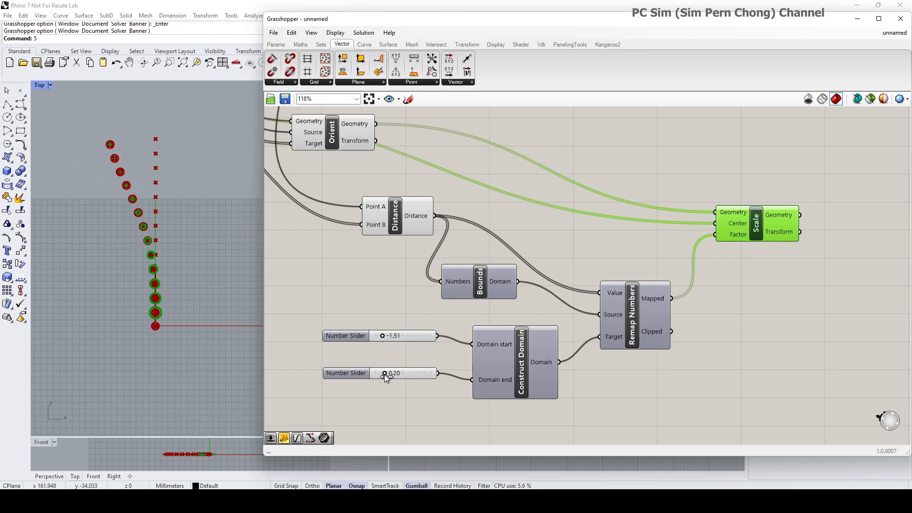
pyautogui.scroll(3, 164, 327)
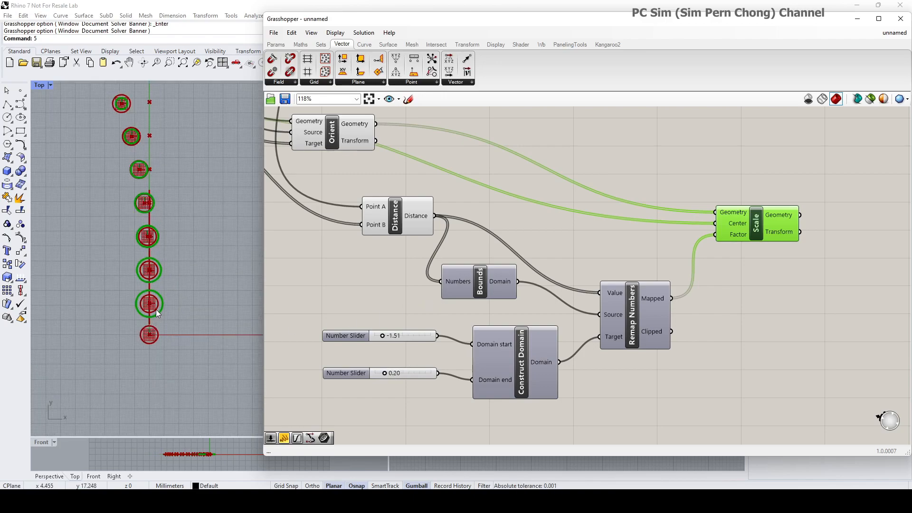
pyautogui.moveTo(155, 310); pyautogui.dragTo(204, 389, button='right')
pyautogui.moveTo(194, 351); pyautogui.dragTo(222, 399, button='right')
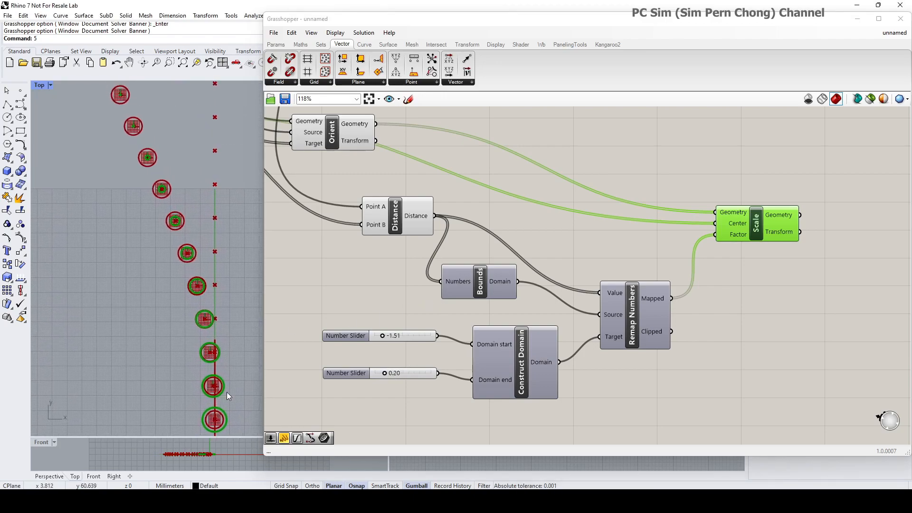
# Turn off the preview of the Orient component so only the scaled circles are displayed.
pyautogui.scroll(-1, 368, 273)
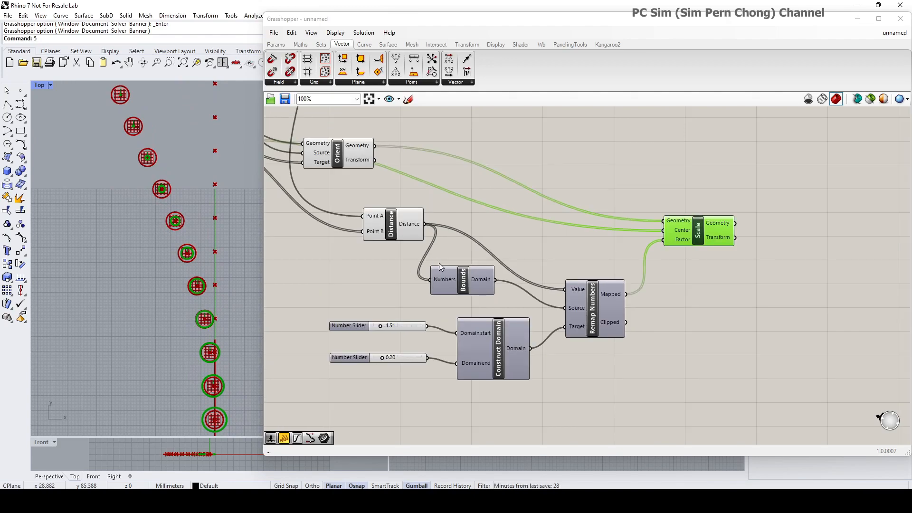
pyautogui.click(339, 157)
pyautogui.rightClick(339, 157)
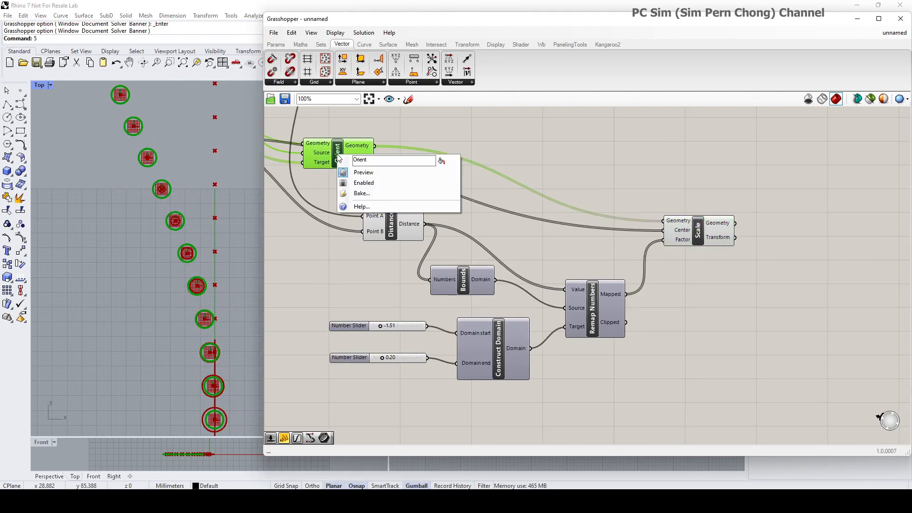
pyautogui.click(368, 176)
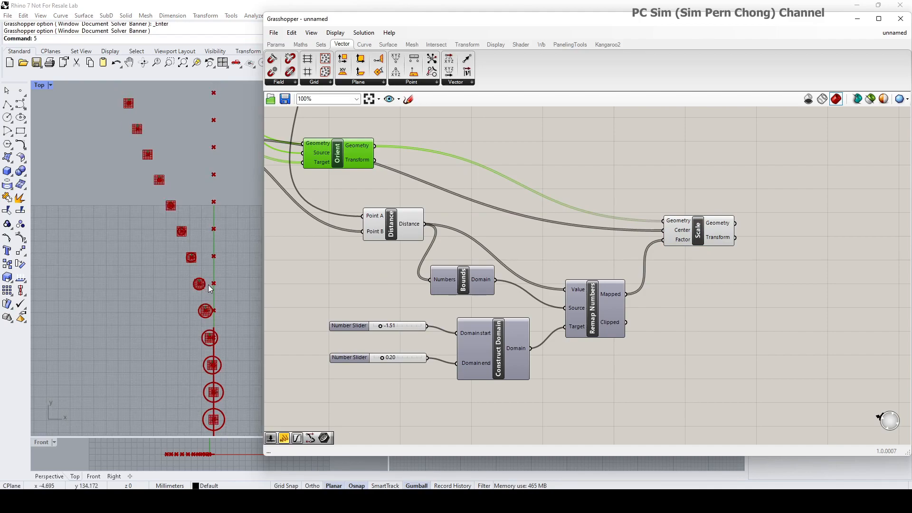
# Examine the scaled circles along the twisted row in the Top view and the earlier remapping section before Maelstrom.
pyautogui.scroll(-2, 208, 284)
pyautogui.moveTo(193, 251); pyautogui.dragTo(215, 361, button='right')
pyautogui.scroll(3, 119, 140)
pyautogui.scroll(-3, 118, 140)
pyautogui.moveTo(164, 286); pyautogui.dragTo(130, 198, button='right')
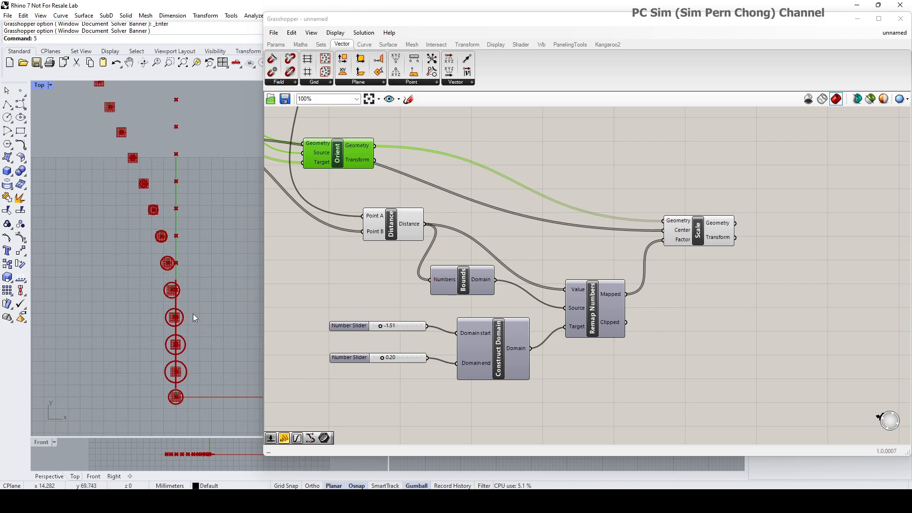
pyautogui.moveTo(198, 327)
pyautogui.mouseDown(button='right')
pyautogui.moveTo(205, 369)
pyautogui.moveTo(201, 332)
pyautogui.mouseUp(button='right')
pyautogui.scroll(-1, 201, 332)
pyautogui.moveTo(387, 361); pyautogui.dragTo(587, 354, button='right')
pyautogui.moveTo(373, 301); pyautogui.dragTo(573, 348, button='right')
pyautogui.moveTo(303, 306); pyautogui.dragTo(510, 331, button='right')
pyautogui.moveTo(463, 320); pyautogui.dragTo(598, 335, button='right')
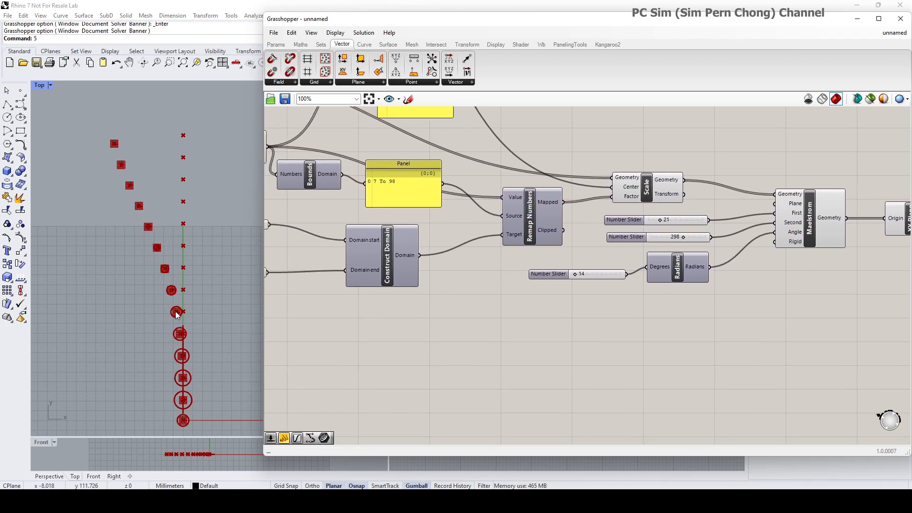
# Raise the Domain start slider of the earlier Construct Domain that controls the point spacing before Maelstrom.
pyautogui.scroll(-1, 523, 349)
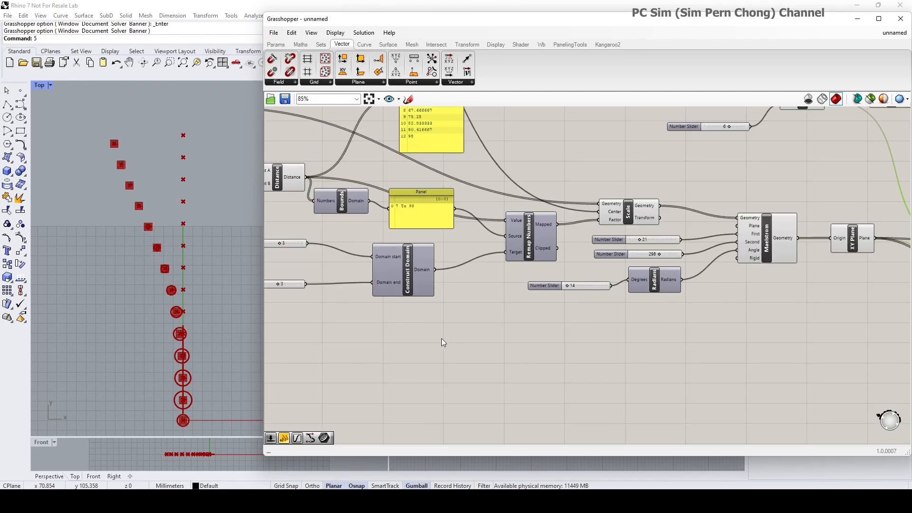
pyautogui.scroll(3, 443, 339)
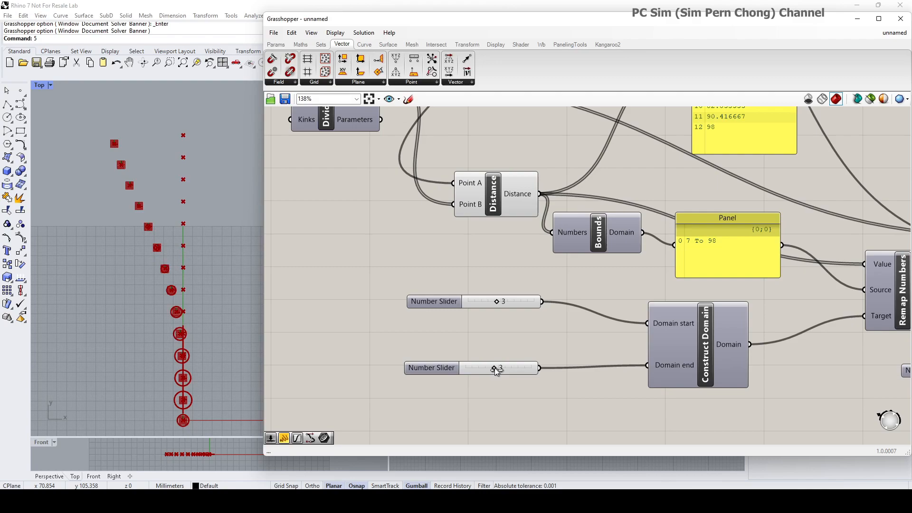
pyautogui.moveTo(497, 302); pyautogui.dragTo(499, 297)
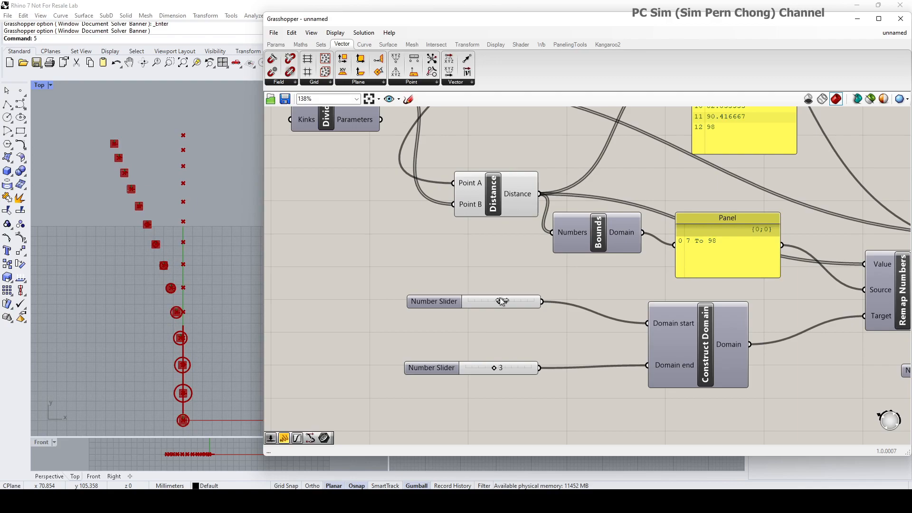
# Move the Count slider next to Divide Curve and set it to 14, checking the circles in the Top view.
pyautogui.scroll(-4, 500, 300)
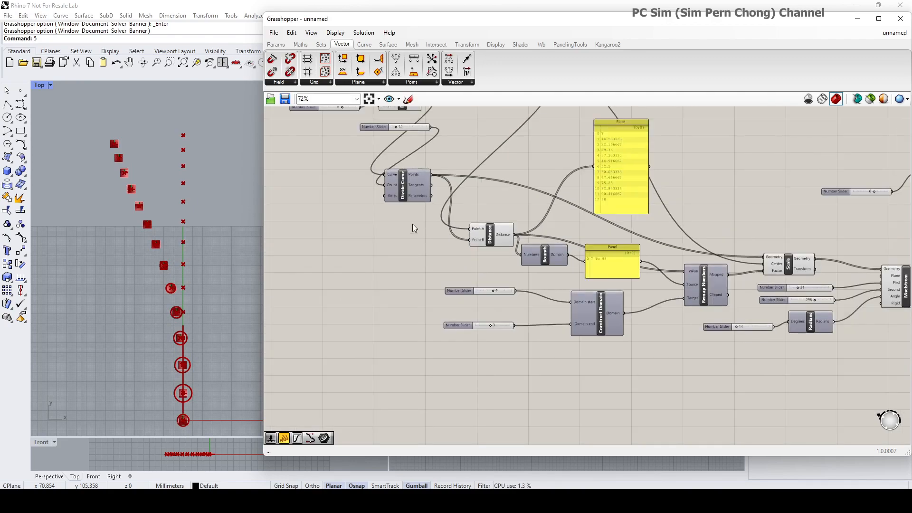
pyautogui.moveTo(419, 148); pyautogui.dragTo(489, 274, button='right')
pyautogui.moveTo(396, 211); pyautogui.dragTo(541, 278, button='right')
pyautogui.scroll(3, 540, 278)
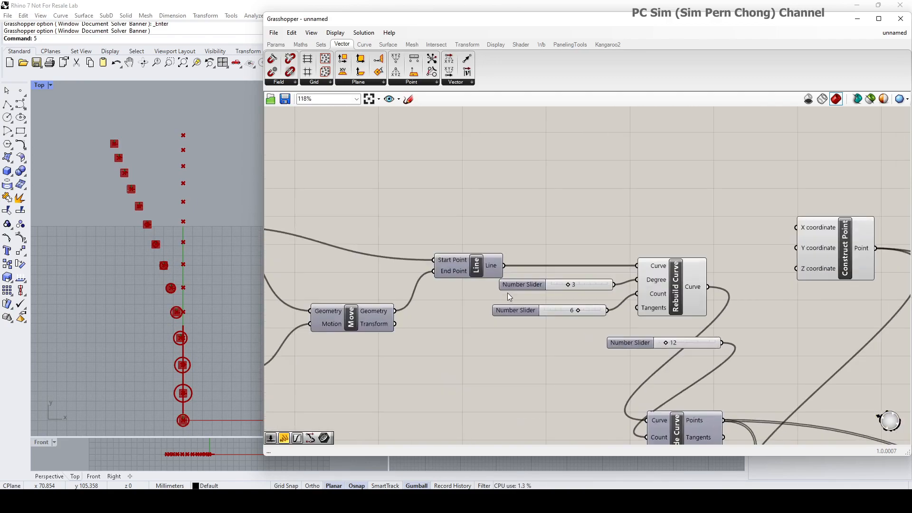
pyautogui.moveTo(528, 319); pyautogui.dragTo(560, 295, button='right')
pyautogui.scroll(2, 560, 296)
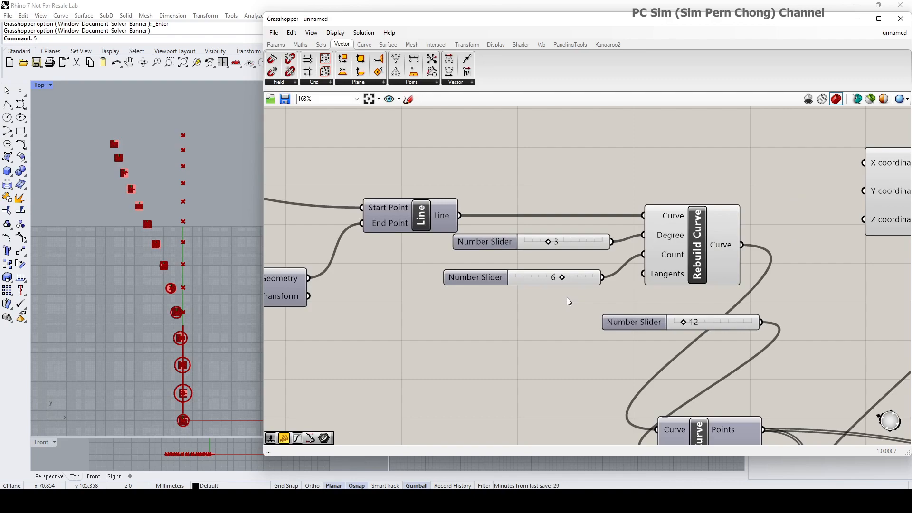
pyautogui.scroll(-2, 611, 321)
pyautogui.moveTo(633, 278); pyautogui.dragTo(481, 368)
pyautogui.scroll(2, 506, 369)
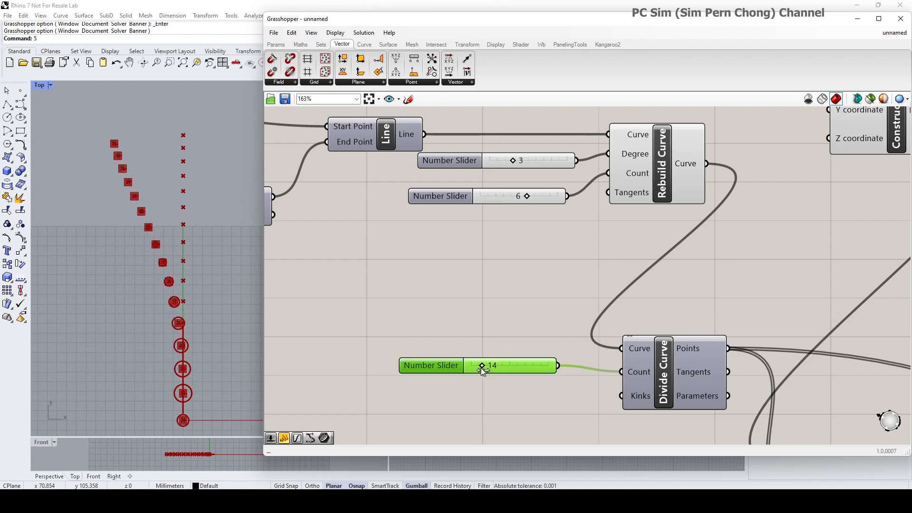
pyautogui.scroll(3, 162, 266)
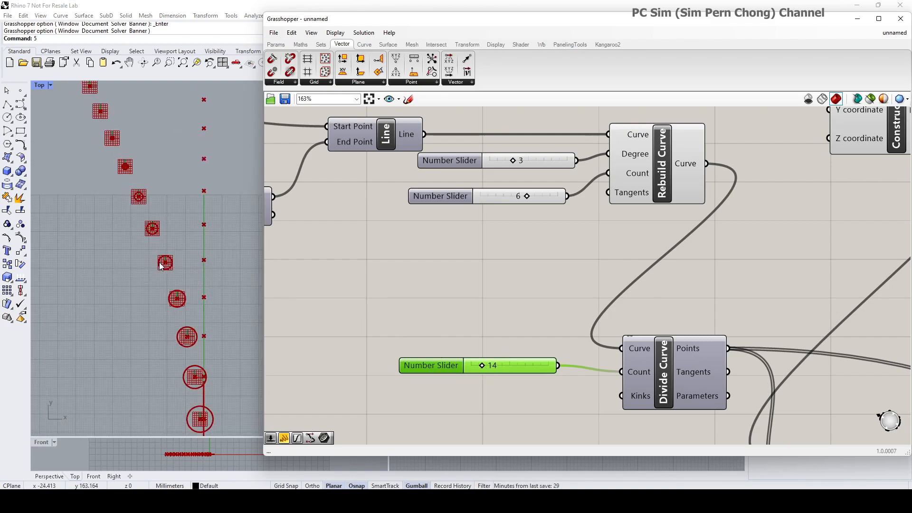
# Add a Polar Array component beside the last Scale and feed the scaled circles into its Geometry input.
pyautogui.scroll(-3, 161, 266)
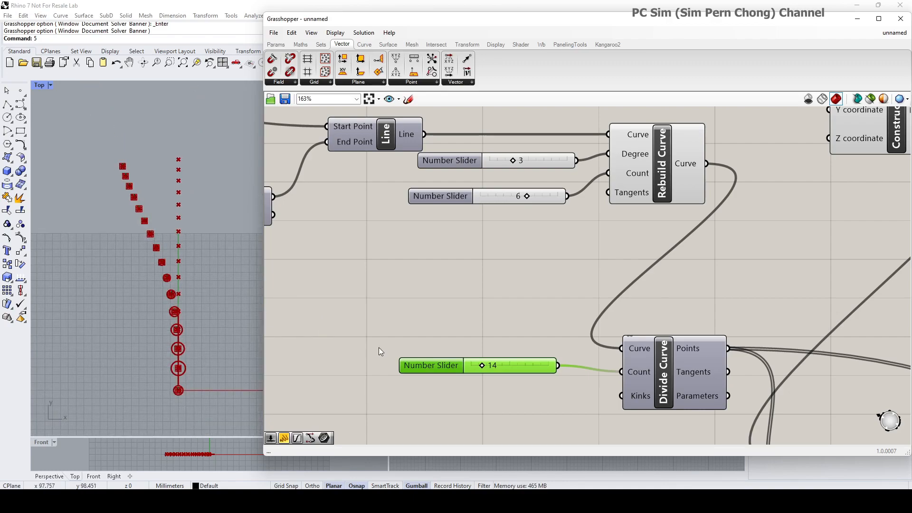
pyautogui.moveTo(207, 319); pyautogui.dragTo(182, 258, button='right')
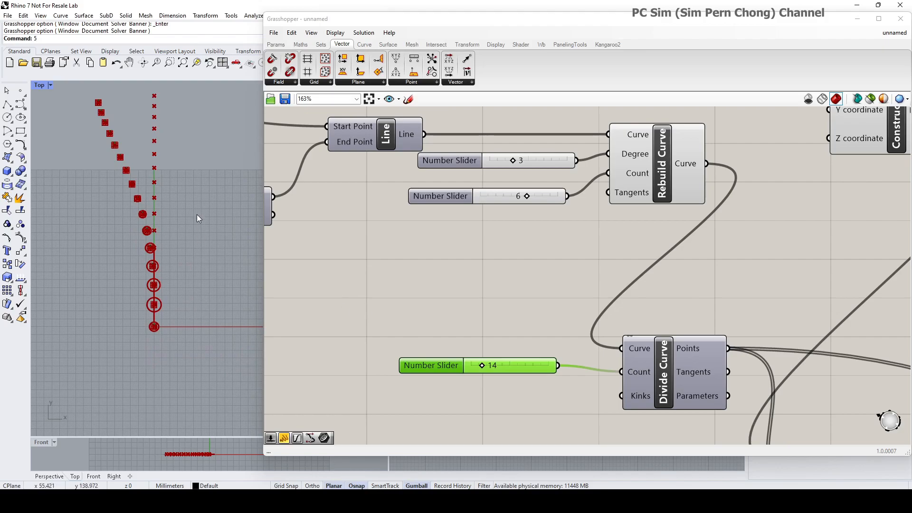
pyautogui.scroll(-5, 574, 354)
pyautogui.moveTo(805, 409); pyautogui.dragTo(510, 272, button='right')
pyautogui.moveTo(646, 319); pyautogui.dragTo(409, 274, button='right')
pyautogui.scroll(3, 742, 285)
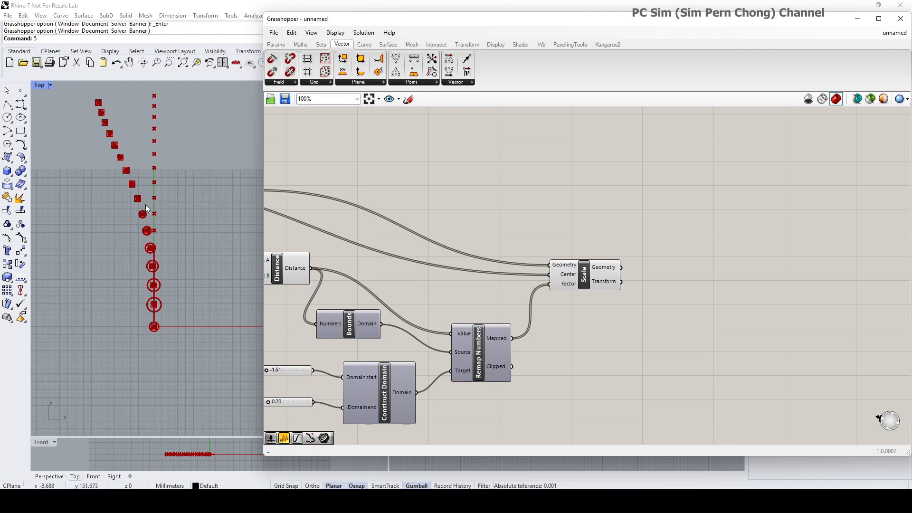
pyautogui.moveTo(581, 280); pyautogui.dragTo(585, 295)
pyautogui.click(758, 314)
pyautogui.doubleClick(758, 314)
pyautogui.write('arr')
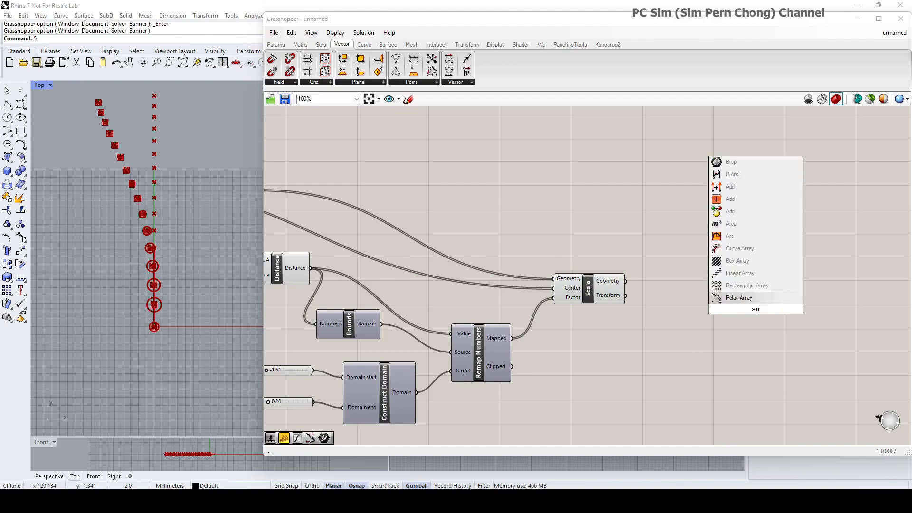
pyautogui.click(752, 302)
pyautogui.moveTo(751, 304); pyautogui.dragTo(751, 329)
pyautogui.moveTo(588, 288); pyautogui.dragTo(722, 319)
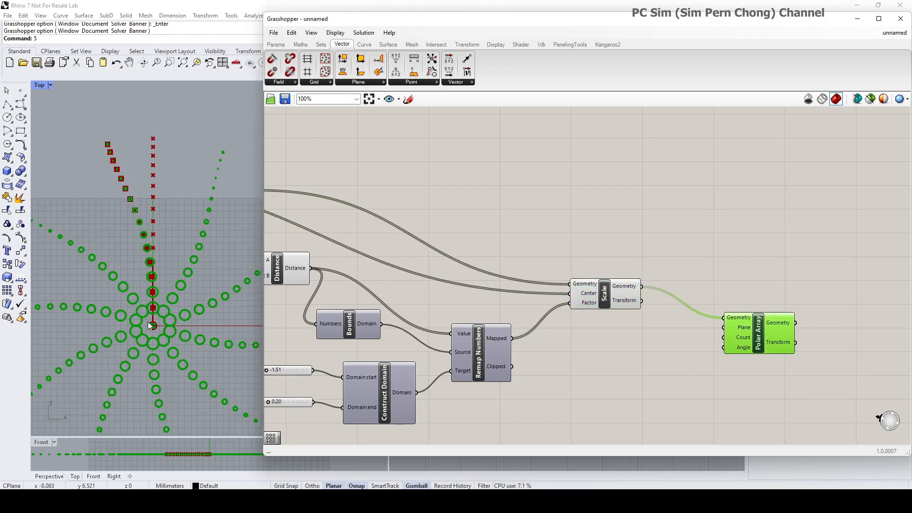
# Create a number slider with the value 12 and connect it to the Polar Array's Count.
pyautogui.scroll(3, 750, 343)
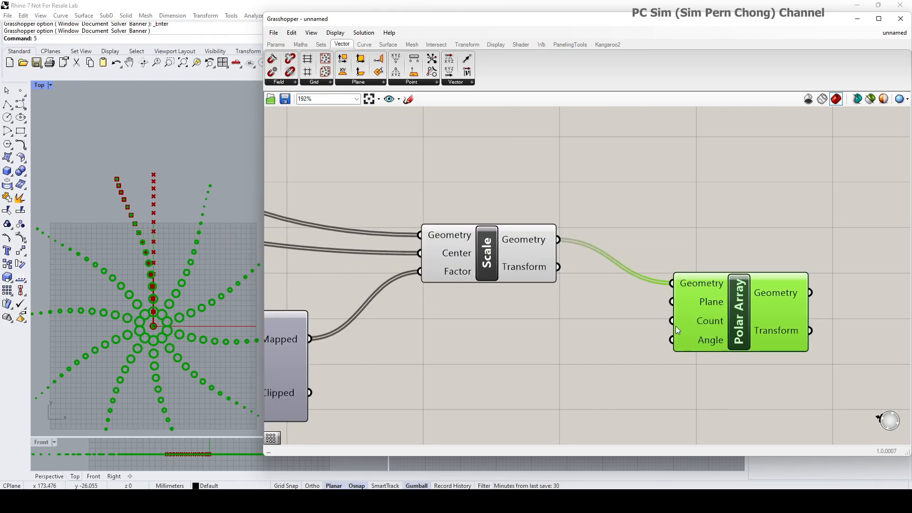
pyautogui.doubleClick(543, 329)
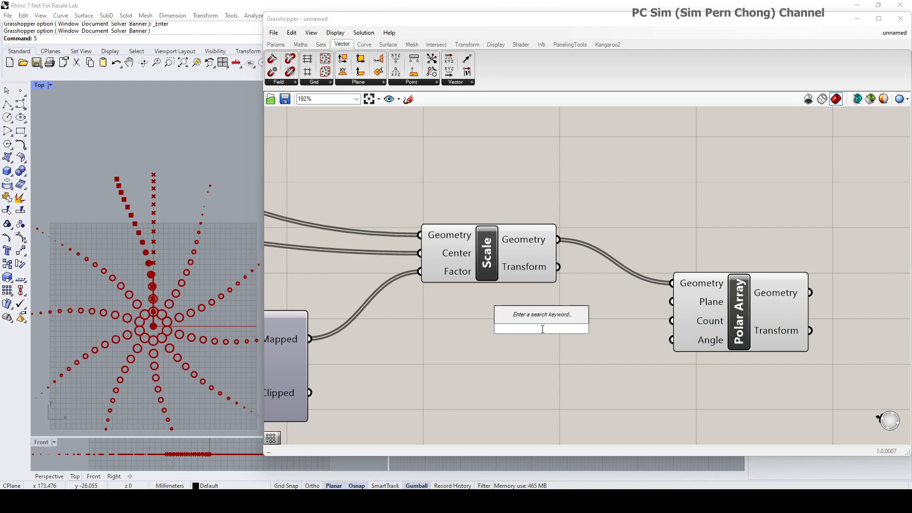
pyautogui.write('12')
pyautogui.press('Return')
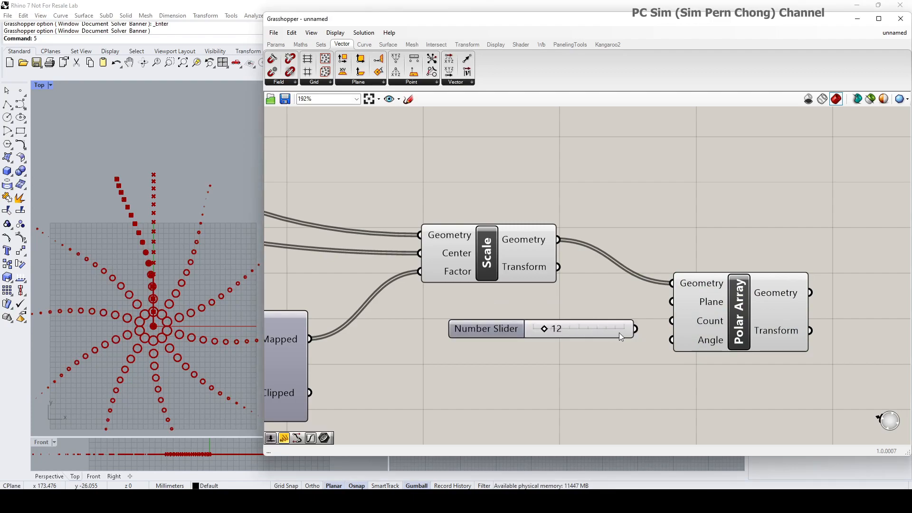
pyautogui.moveTo(674, 328); pyautogui.dragTo(672, 322)
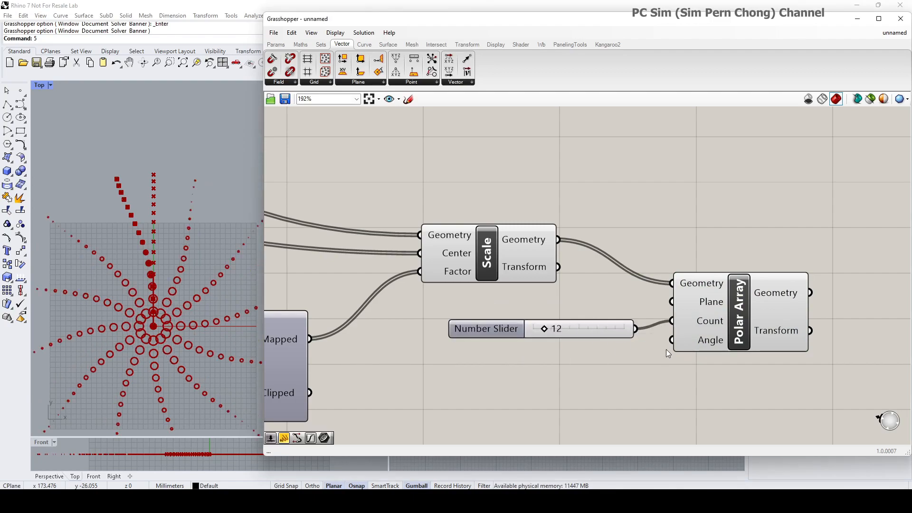
# Raise the Polar Array Count slider to 34, uncover more of the Top view, and check the arrayed circles.
pyautogui.moveTo(547, 330); pyautogui.dragTo(563, 331)
pyautogui.scroll(4, 169, 298)
pyautogui.moveTo(373, 19); pyautogui.dragTo(441, 15)
pyautogui.moveTo(240, 379); pyautogui.dragTo(247, 286, button='right')
pyautogui.scroll(-4, 290, 277)
pyautogui.scroll(2, 244, 281)
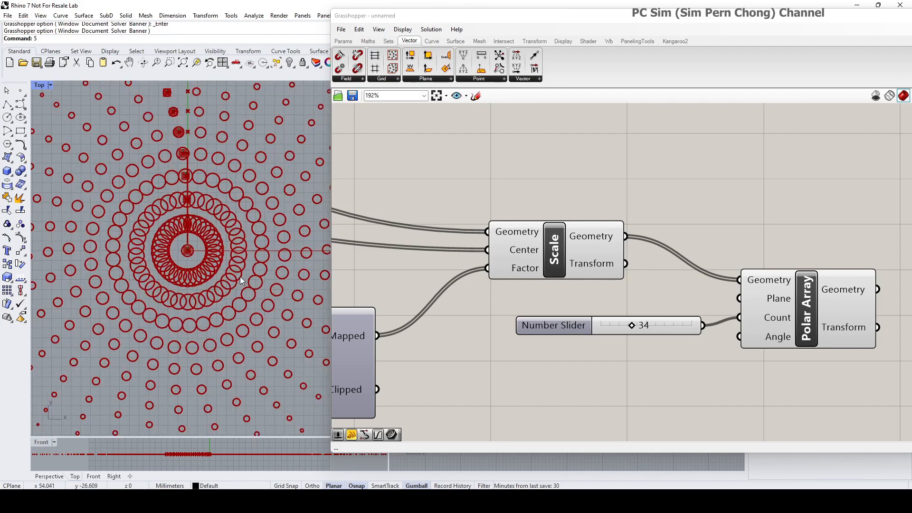
pyautogui.scroll(-4, 238, 276)
pyautogui.moveTo(238, 277); pyautogui.dragTo(213, 289, button='right')
pyautogui.scroll(2, 213, 289)
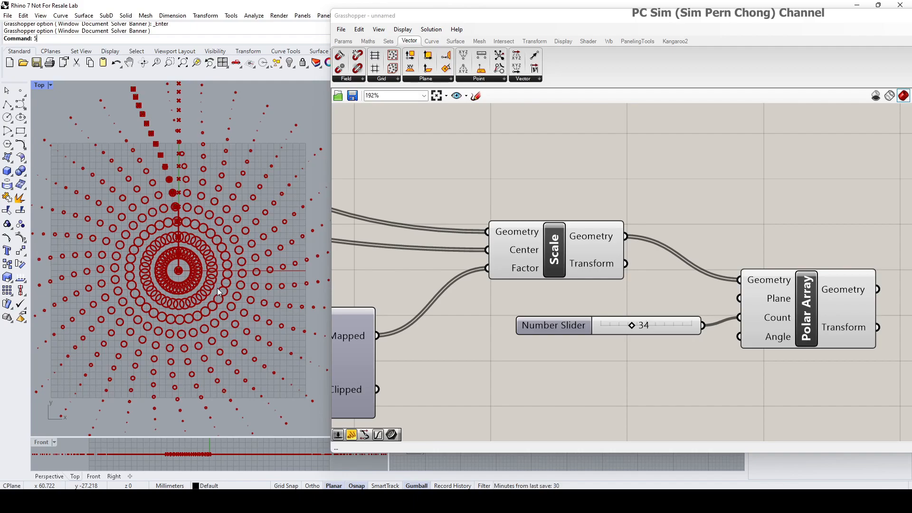
# Set the Domain end slider of the last Construct Domain, which controls the circle scaling, to -0.43.
pyautogui.moveTo(413, 351); pyautogui.dragTo(569, 349, button='right')
pyautogui.moveTo(414, 379); pyautogui.dragTo(821, 292, button='right')
pyautogui.moveTo(479, 374); pyautogui.dragTo(477, 371)
pyautogui.scroll(-2, 258, 284)
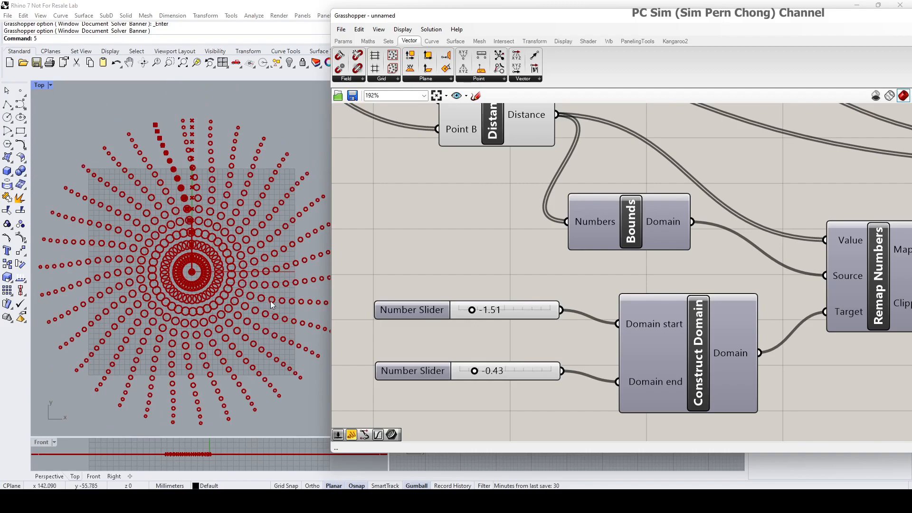
# Set the twist angle slider feeding Maelstrom through Radians to 71 and slightly raise Maelstrom's Second radius slider.
pyautogui.scroll(-5, 520, 304)
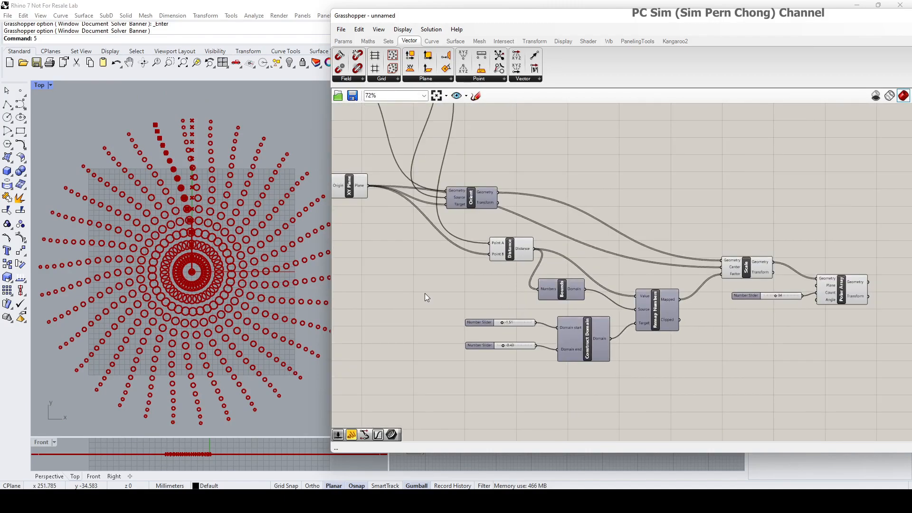
pyautogui.scroll(-1, 519, 257)
pyautogui.moveTo(521, 256); pyautogui.dragTo(630, 321, button='right')
pyautogui.scroll(2, 523, 263)
pyautogui.moveTo(493, 310); pyautogui.dragTo(684, 311, button='right')
pyautogui.scroll(2, 637, 289)
pyautogui.moveTo(556, 286); pyautogui.dragTo(628, 280, button='right')
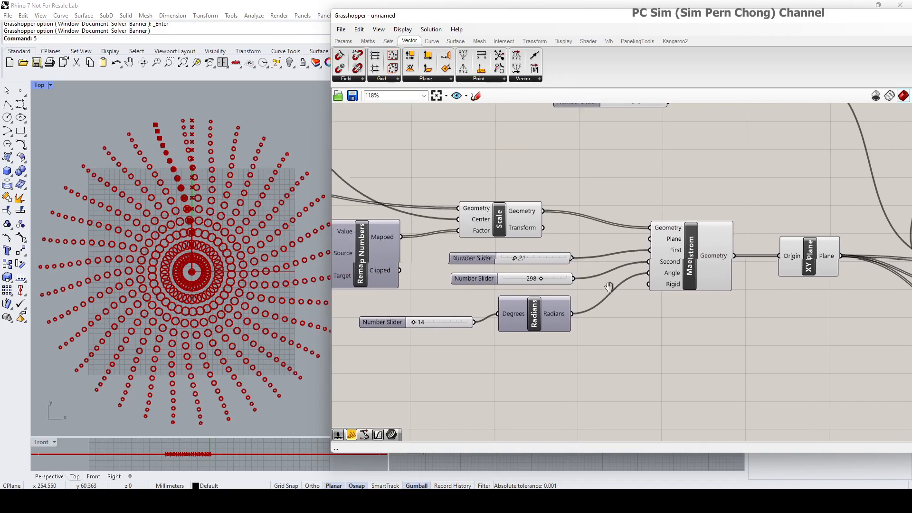
pyautogui.scroll(2, 614, 282)
pyautogui.moveTo(418, 330); pyautogui.dragTo(499, 329, button='right')
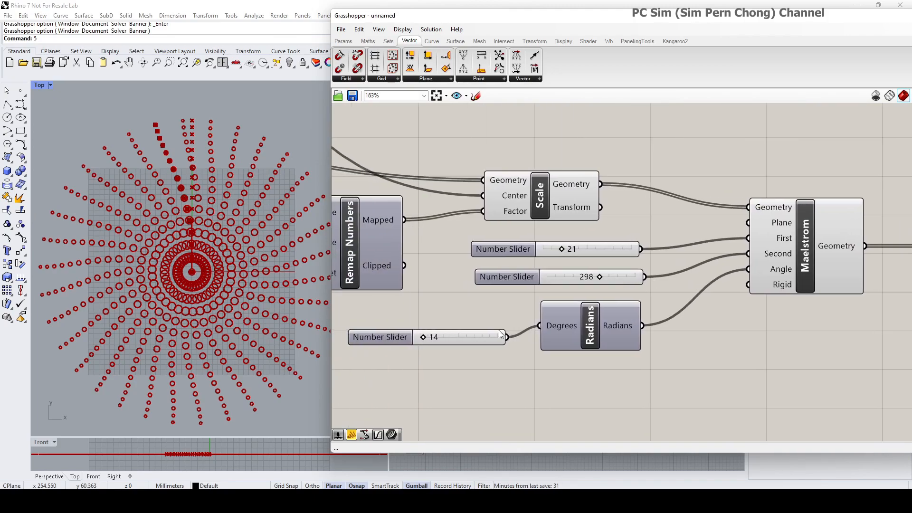
pyautogui.moveTo(423, 338); pyautogui.dragTo(436, 337)
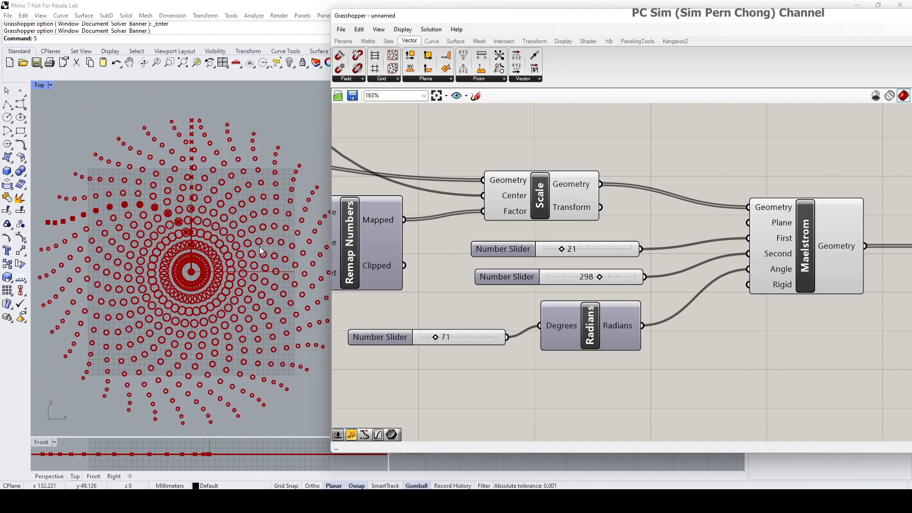
pyautogui.scroll(5, 246, 256)
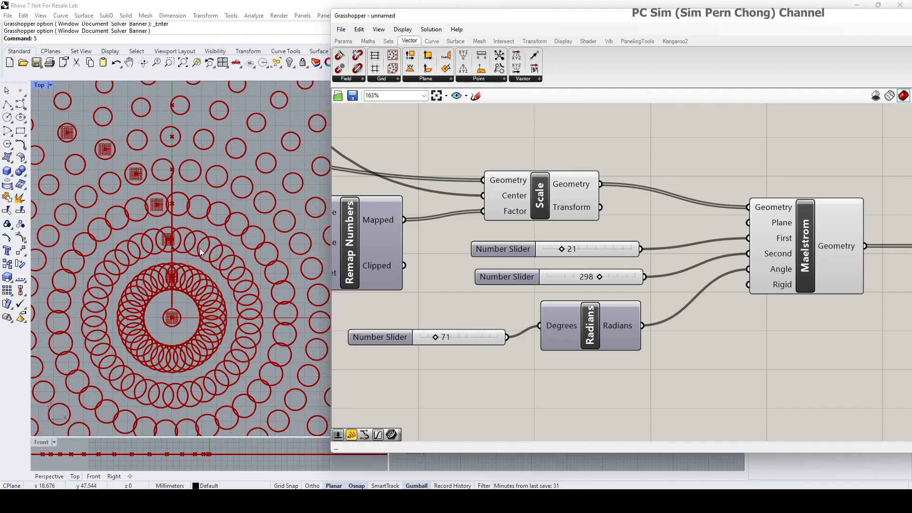
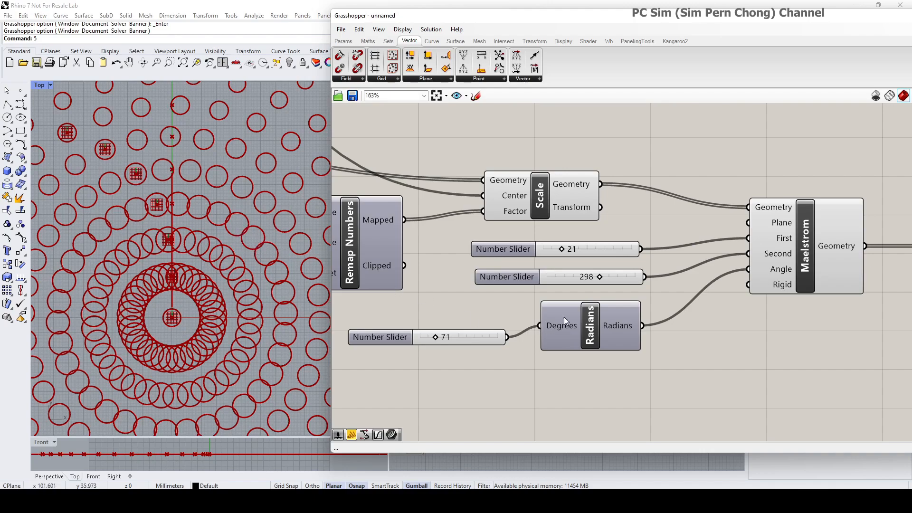
pyautogui.moveTo(599, 278); pyautogui.dragTo(603, 278)
# Slightly raise the Domain start and Domain end sliders of the Construct Domain that controls point spacing before Maelstrom.
pyautogui.scroll(-4, 502, 336)
pyautogui.moveTo(445, 329); pyautogui.dragTo(730, 352, button='right')
pyautogui.scroll(2, 452, 322)
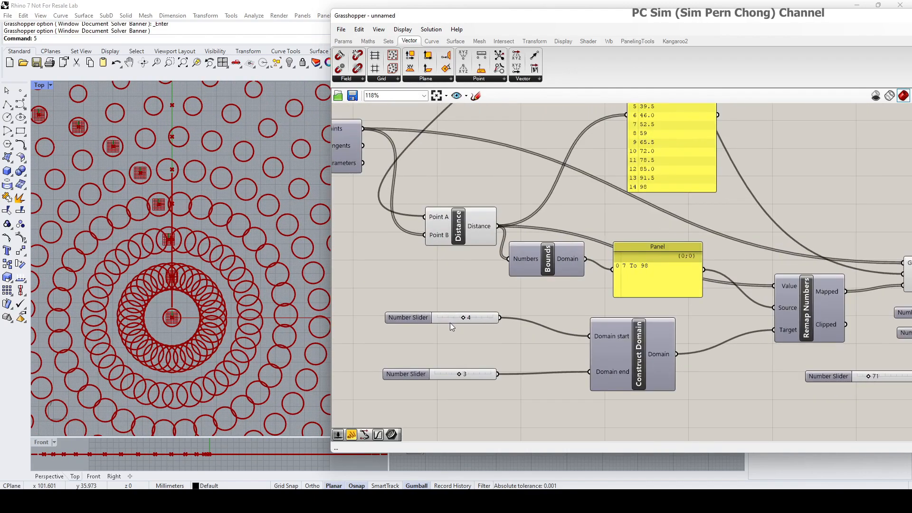
pyautogui.moveTo(462, 318); pyautogui.dragTo(465, 318)
pyautogui.moveTo(459, 374)
pyautogui.mouseDown()
pyautogui.moveTo(451, 375)
pyautogui.moveTo(460, 375)
pyautogui.mouseUp()
# Set the Count slider of Divide Curve to 15.
pyautogui.scroll(-5, 436, 306)
pyautogui.moveTo(432, 288); pyautogui.dragTo(620, 377, button='right')
pyautogui.scroll(2, 528, 279)
pyautogui.scroll(3, 524, 274)
pyautogui.scroll(2, 522, 268)
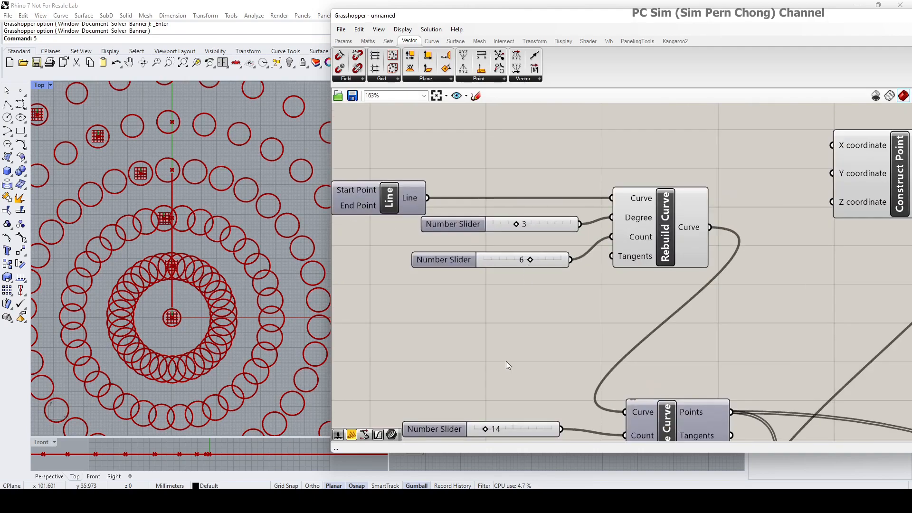
pyautogui.moveTo(508, 348); pyautogui.dragTo(528, 241, button='right')
pyautogui.scroll(-1, 526, 245)
pyautogui.moveTo(508, 310); pyautogui.dragTo(507, 310)
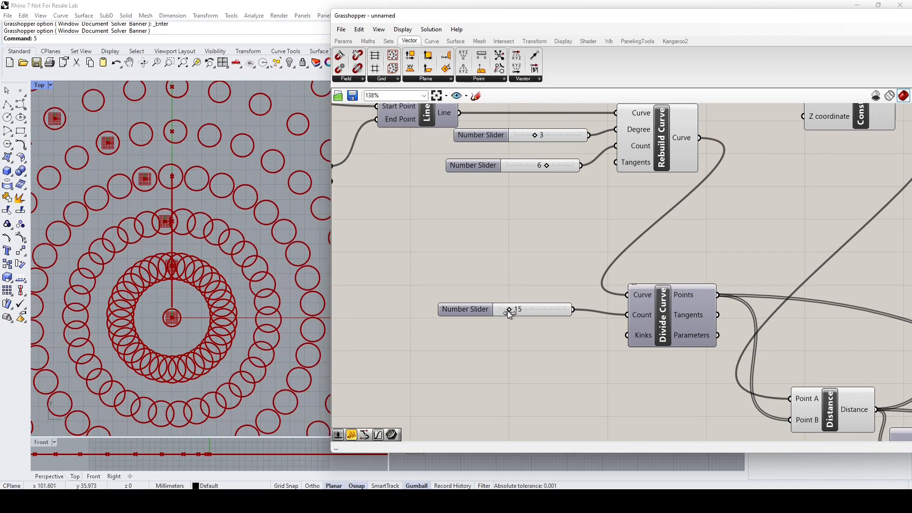
# Lower the slider near the start of the definition that drives the base line's end point.
pyautogui.scroll(-2, 452, 217)
pyautogui.moveTo(451, 217); pyautogui.dragTo(815, 325, button='right')
pyautogui.scroll(1, 483, 333)
pyautogui.moveTo(492, 334); pyautogui.dragTo(485, 335)
# Lower the Polar Array Count slider to reduce the number of twisted rows of circles.
pyautogui.scroll(-6, 489, 333)
pyautogui.moveTo(680, 353); pyautogui.dragTo(500, 266, button='right')
pyautogui.scroll(6, 500, 266)
pyautogui.moveTo(883, 204); pyautogui.dragTo(503, 294, button='right')
pyautogui.scroll(4, 502, 293)
pyautogui.moveTo(504, 297); pyautogui.dragTo(477, 292)
# Examine the radial hole pattern in the Top view and the layout of the whole Grasshopper definition.
pyautogui.scroll(-5, 210, 249)
pyautogui.moveTo(210, 249); pyautogui.dragTo(171, 249, button='right')
pyautogui.scroll(4, 251, 280)
pyautogui.scroll(4, 172, 249)
pyautogui.scroll(-6, 175, 258)
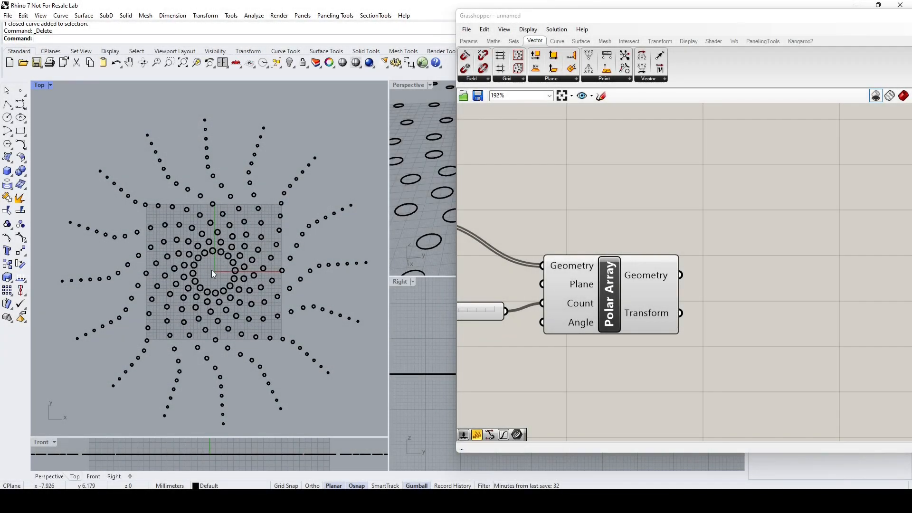
pyautogui.scroll(-8, 571, 305)
pyautogui.moveTo(594, 307); pyautogui.dragTo(738, 327, button='right')
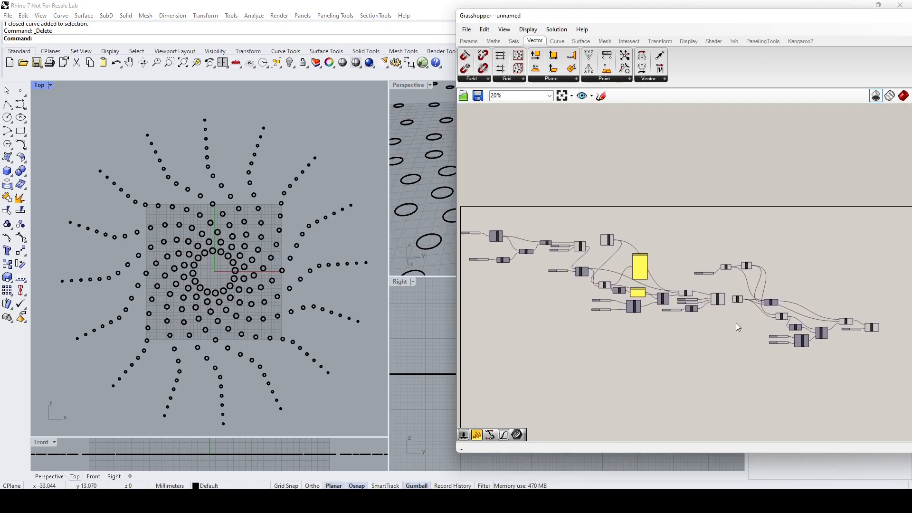